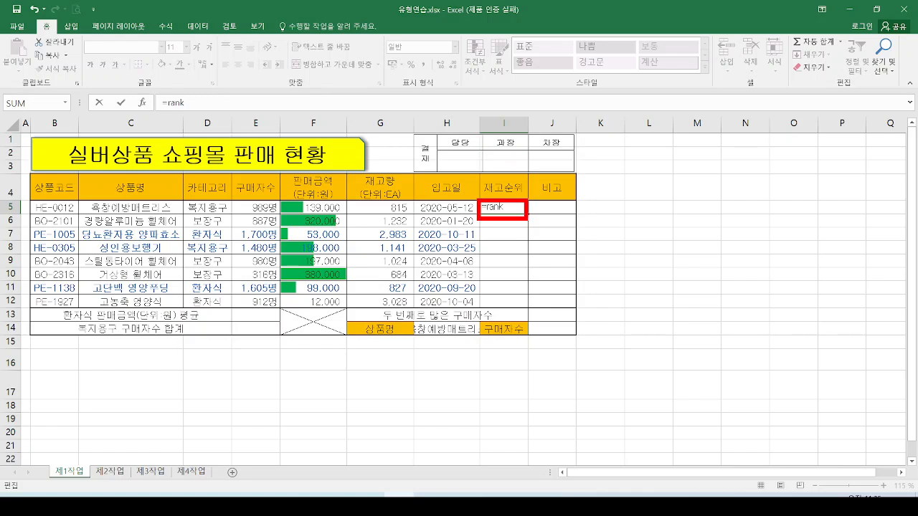
Examine the RANK.AVG and RANK.EQ function suggestions for the =rank formula in cell I5 and their descriptions
mouse_move(169, 116)
left_mouse_down()
mouse_move(157, 93)
mouse_move(196, 112)
left_mouse_up()
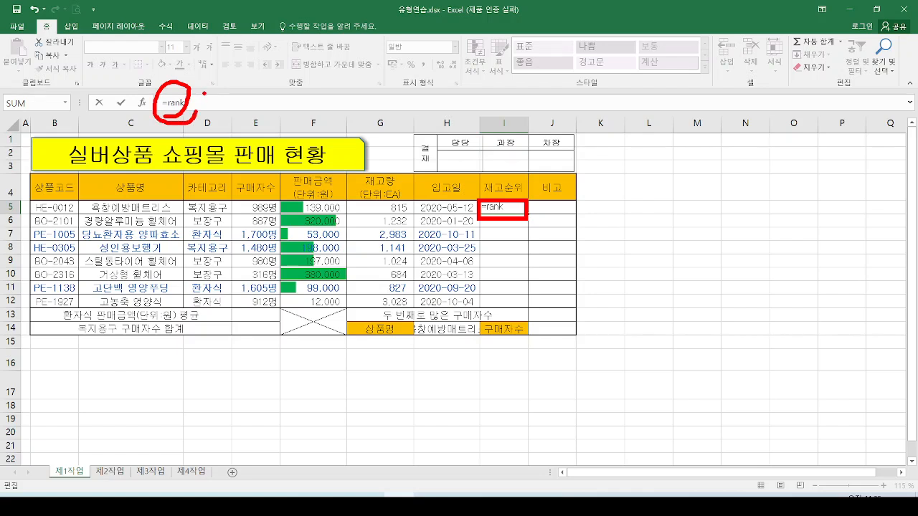
key("Escape")
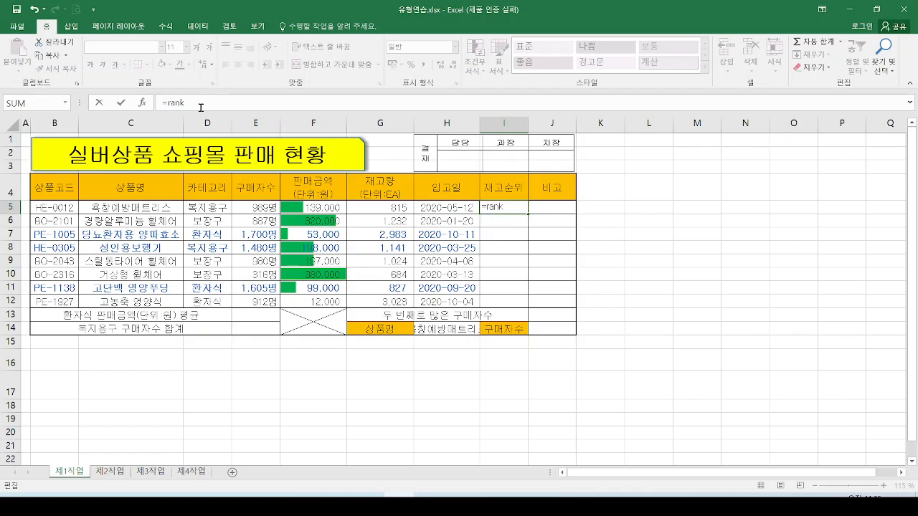
key("BackSpace")
type("k")
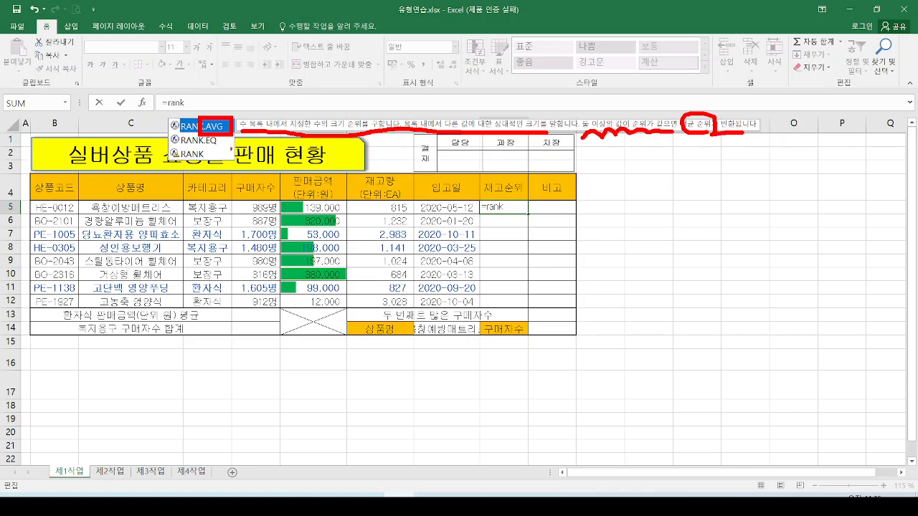
left_click(212, 141)
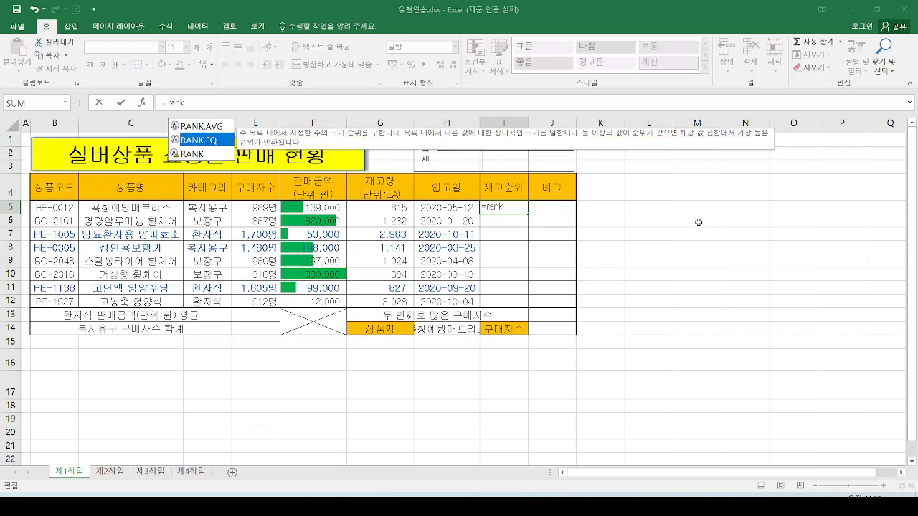
Enter the sample scores 100, 90, 80, 70, 70, 60 and 50 down cells M4:M10 and select them
left_click(696, 195)
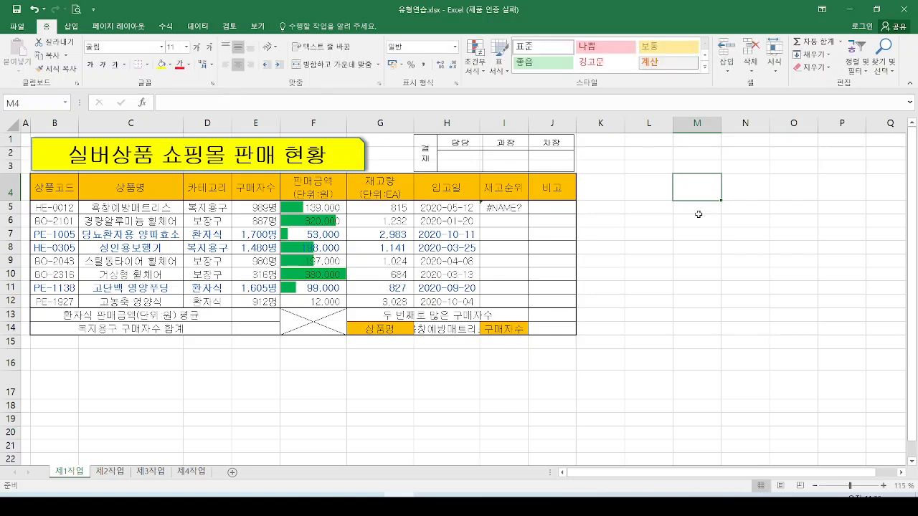
type("100")
key("Return")
type("90")
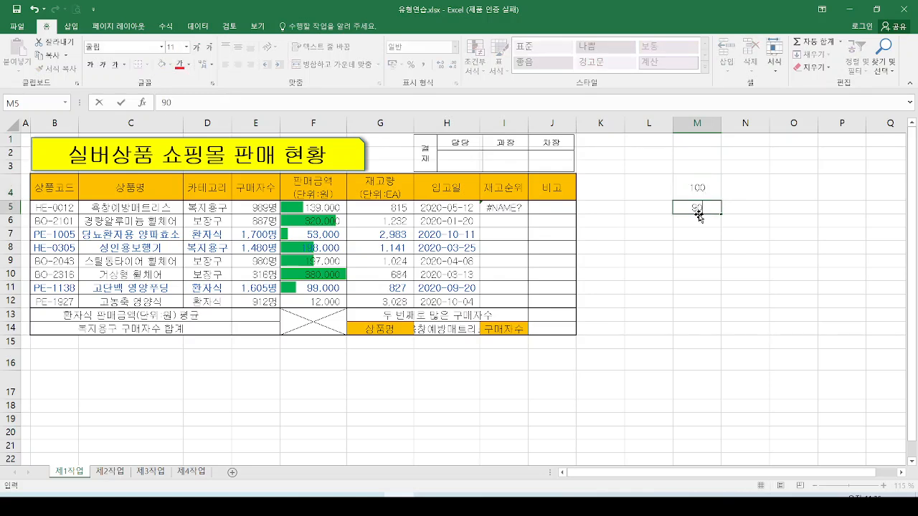
key("Return")
type("80")
key("Return")
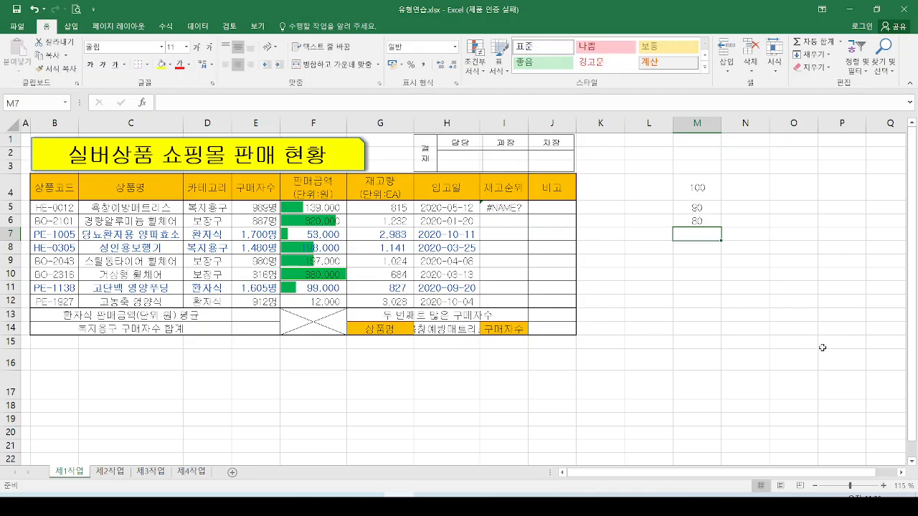
type("70")
key("Return")
type("70")
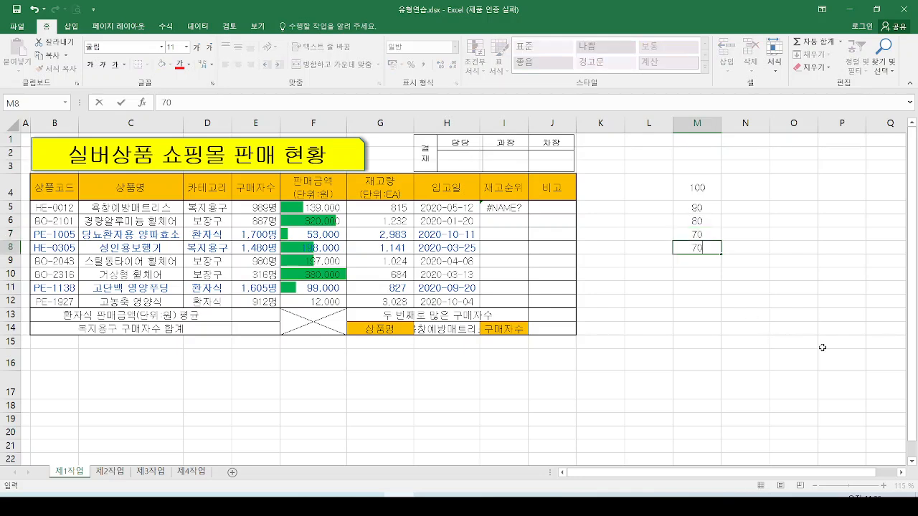
key("Return")
type("60")
key("Return")
type("50")
key("Return")
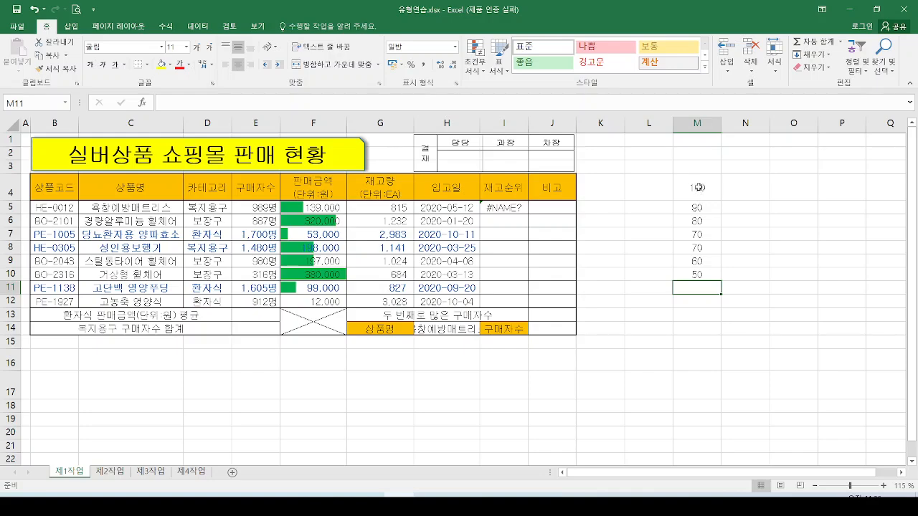
left_click_drag(697, 188, 697, 275)
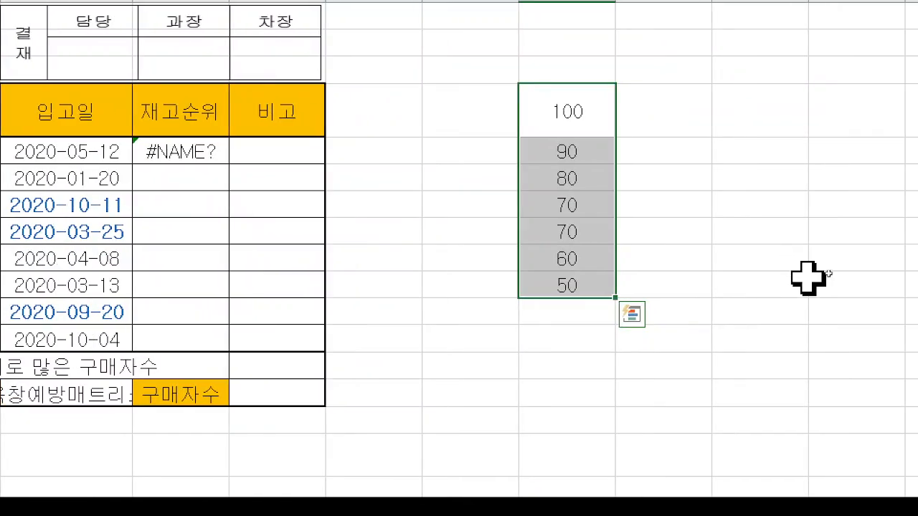
Enter the ranks 1, 2 and 3 in N4:N6 beside the three highest scores, then select the two tied 70 scores
left_click(659, 105)
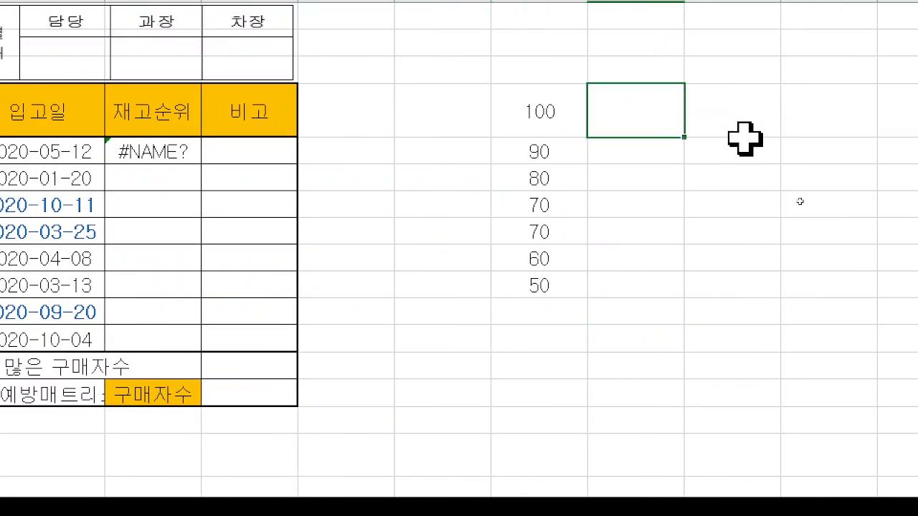
key("Return")
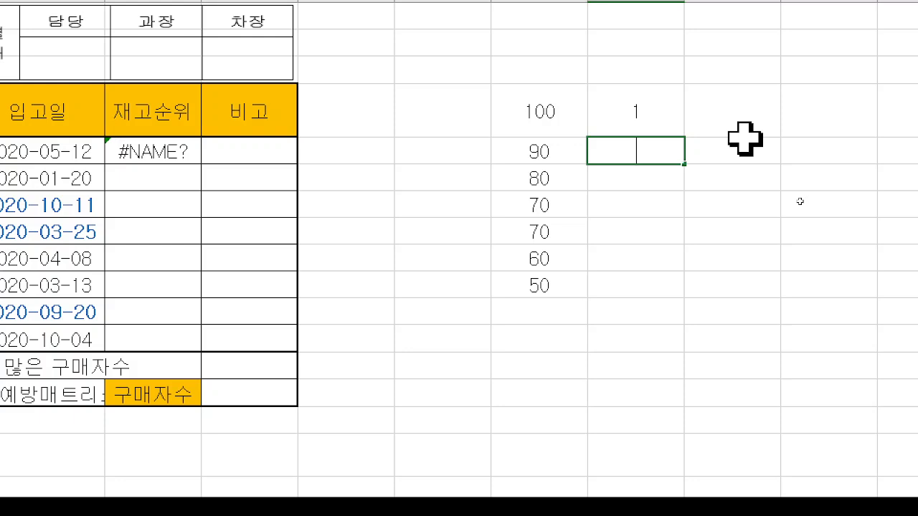
key("Return")
key("Return")
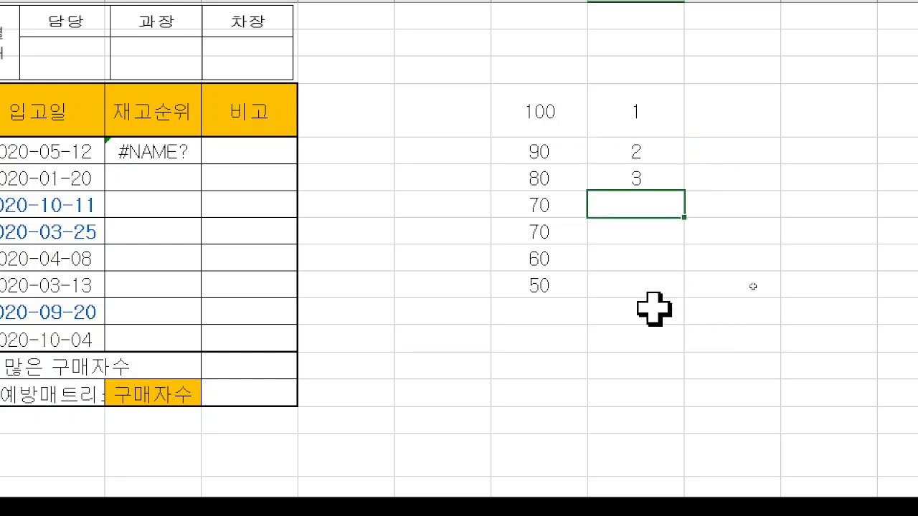
left_click_drag(542, 208, 551, 228)
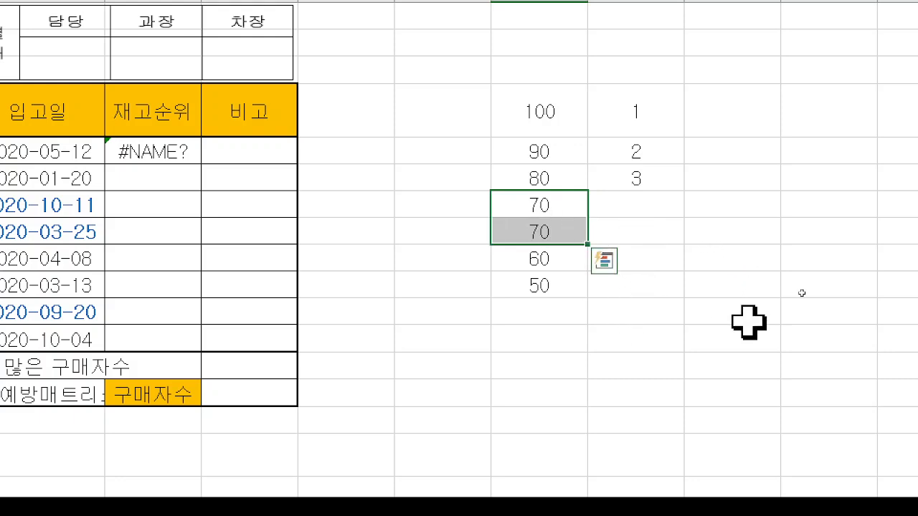
Label the rank column with the heading rank.avg in cell N3
left_click(668, 71)
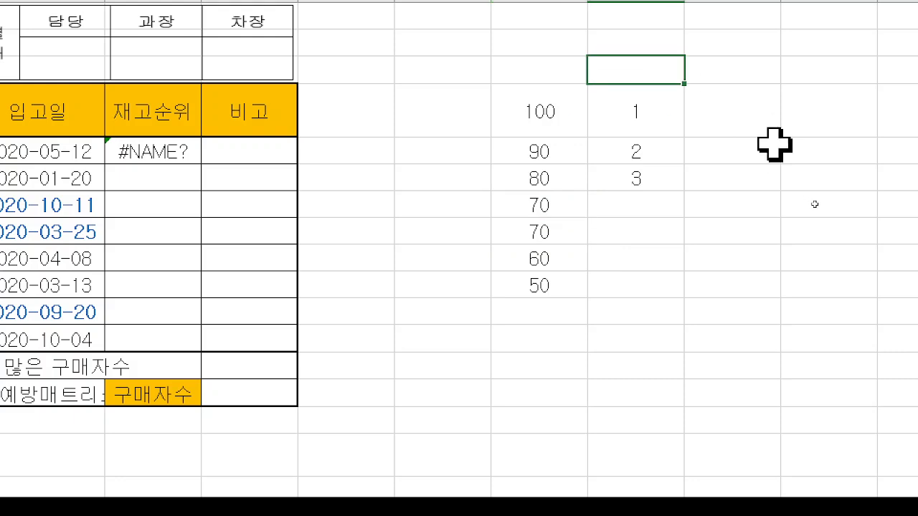
type("ㅁㅍ")
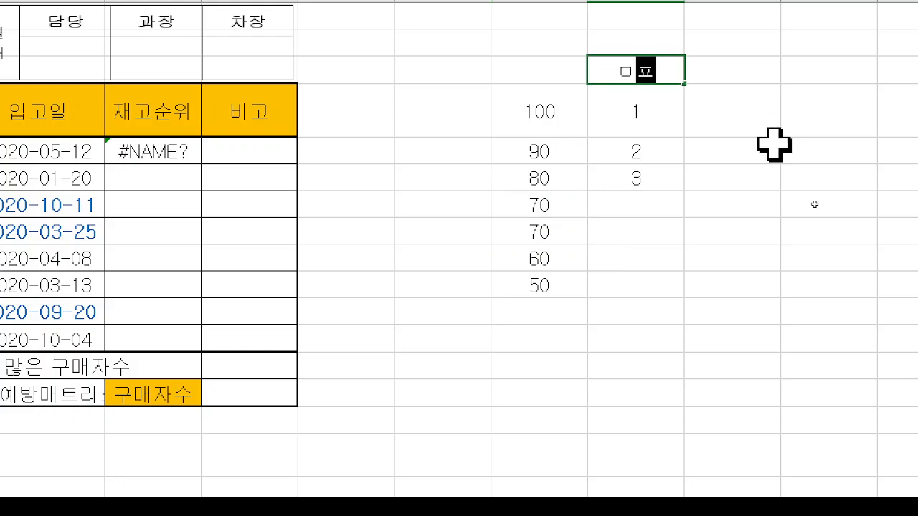
key("BackSpace")
key("BackSpace")
type("rank")
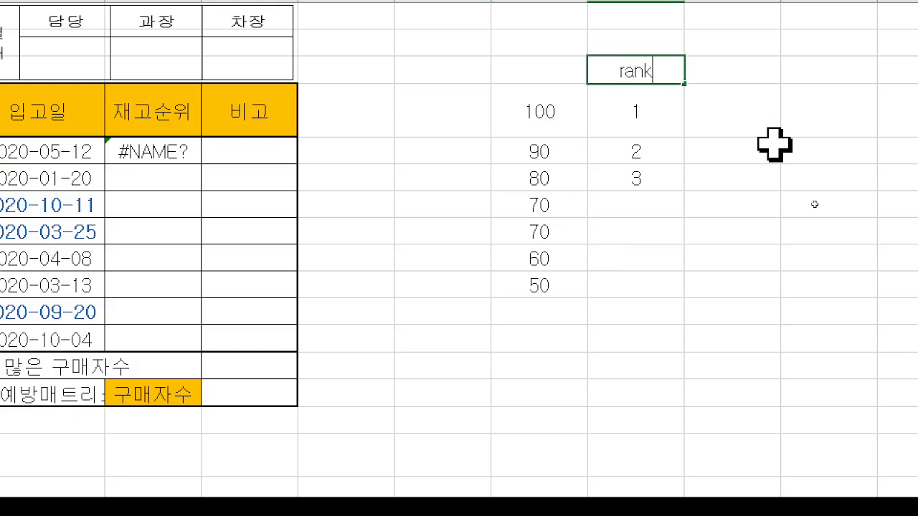
type(".avg")
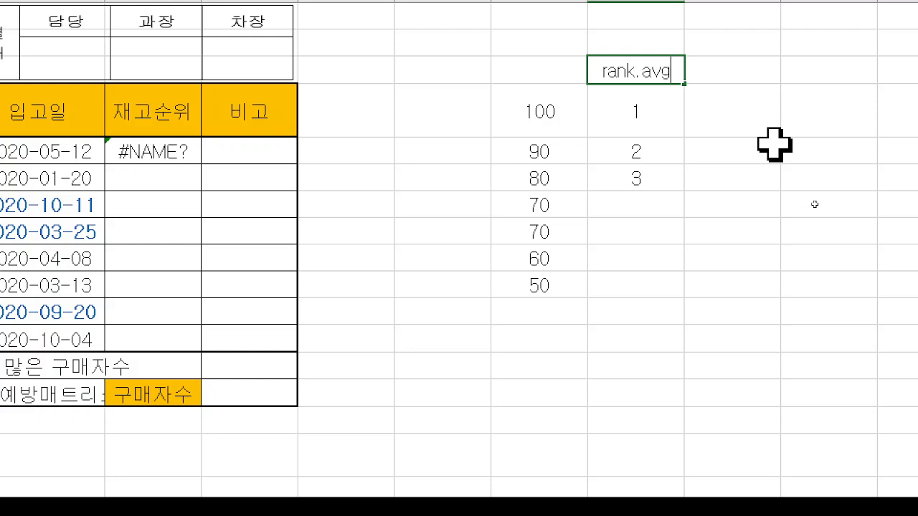
key("Return")
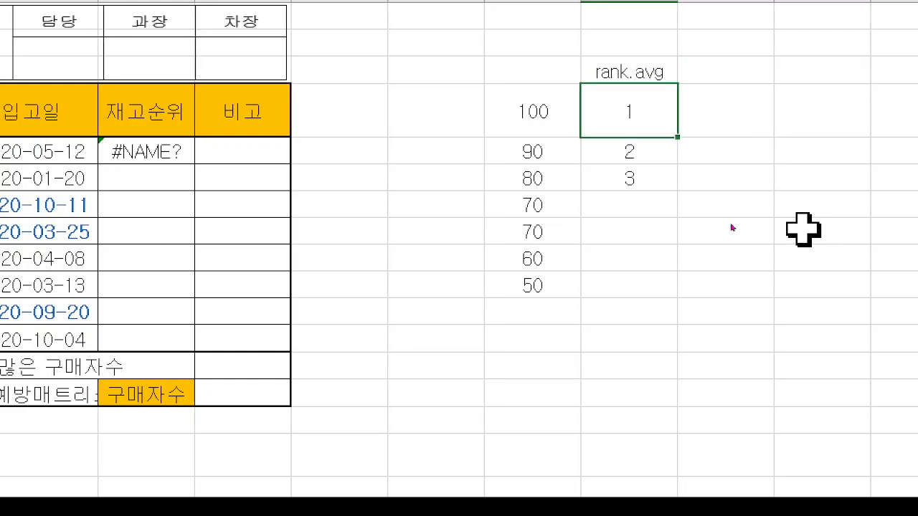
left_click_drag(496, 190, 571, 248)
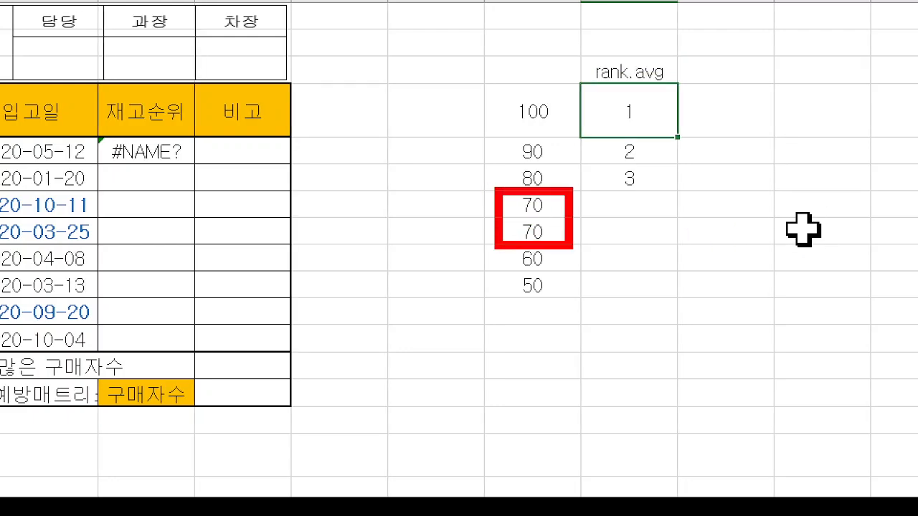
left_click_drag(582, 199, 577, 243)
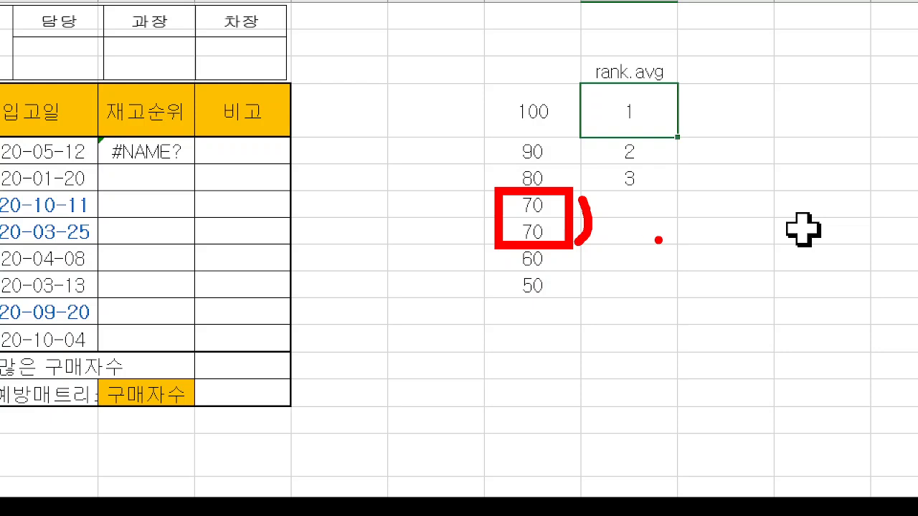
mouse_move(611, 200)
left_mouse_down()
mouse_move(628, 219)
mouse_move(617, 236)
left_mouse_up()
left_click(634, 230)
mouse_move(659, 210)
left_mouse_down()
mouse_move(650, 228)
mouse_move(656, 245)
mouse_move(598, 274)
mouse_move(608, 266)
mouse_move(611, 360)
left_mouse_up()
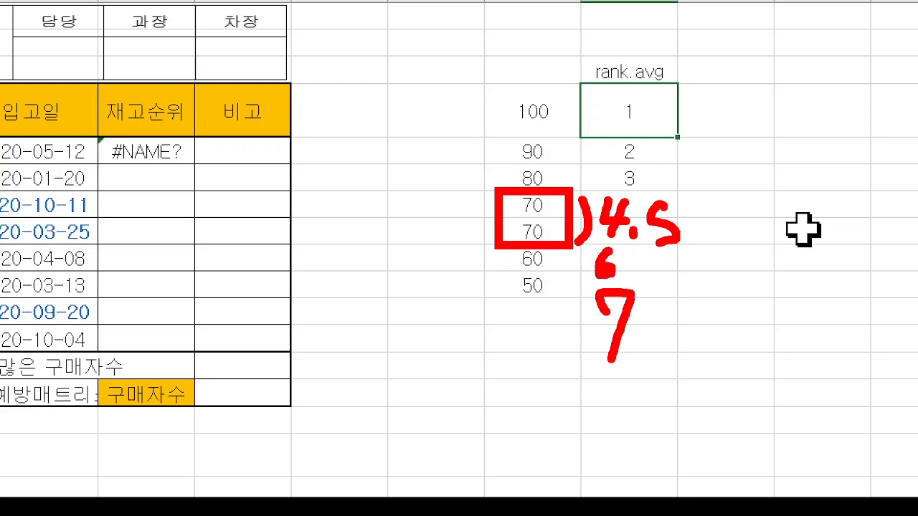
key("Escape")
Enter the average rank 4.5 in N7 and N8 beside both tied 70 scores
left_click(627, 210)
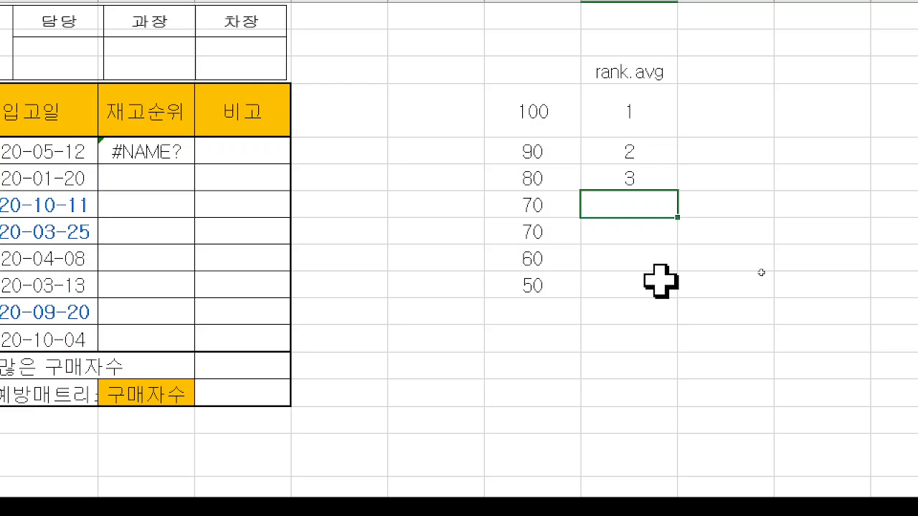
type("4.5")
key("Return")
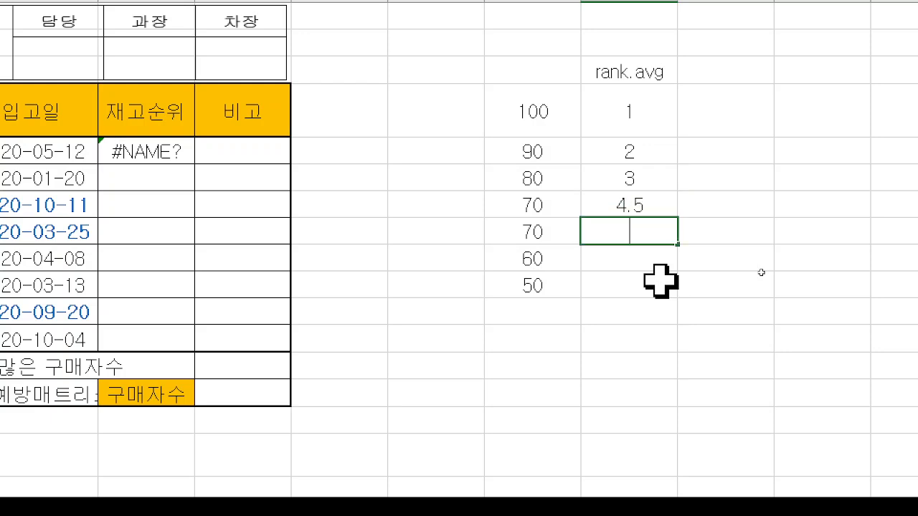
type("4.5")
key("Return")
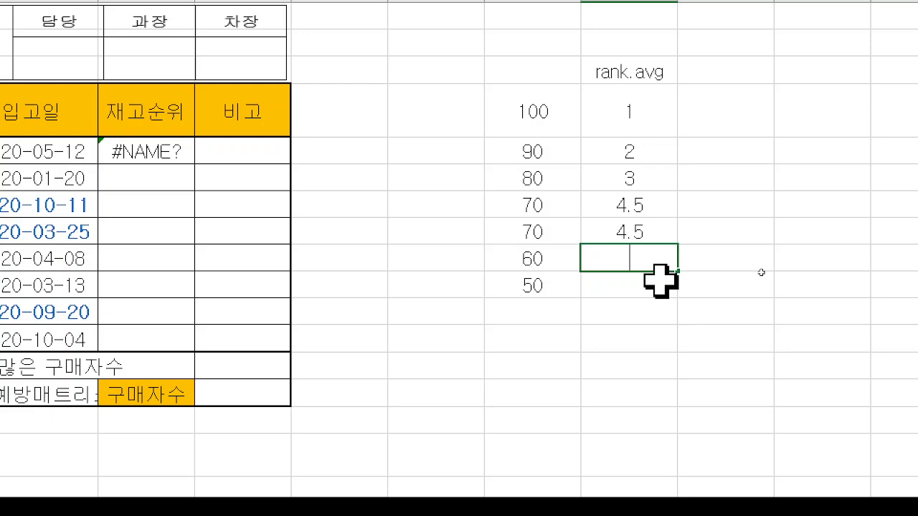
type("5")
key("Return")
type("6")
key("Return")
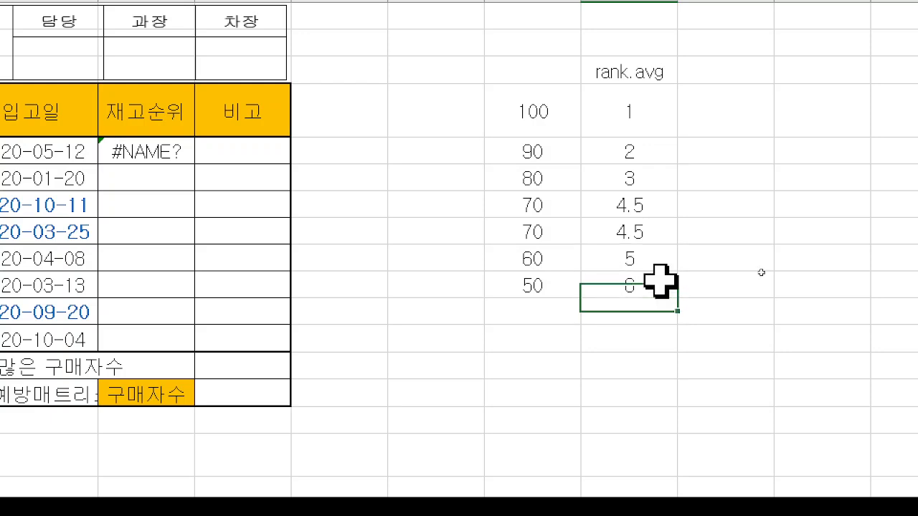
Set the rank.avg values beside the scores 60 and 50 to 6 and 7
key("Up")
key("Up")
type("6")
key("Return")
type("7")
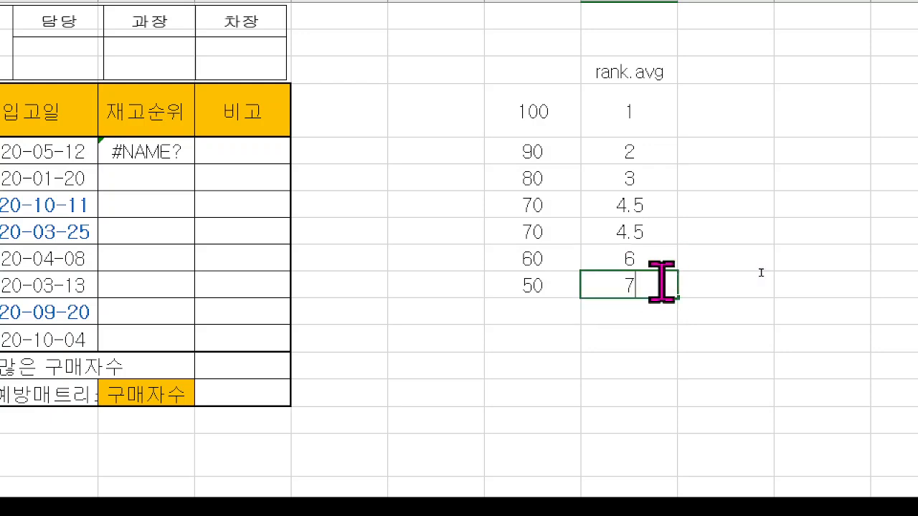
key("Return")
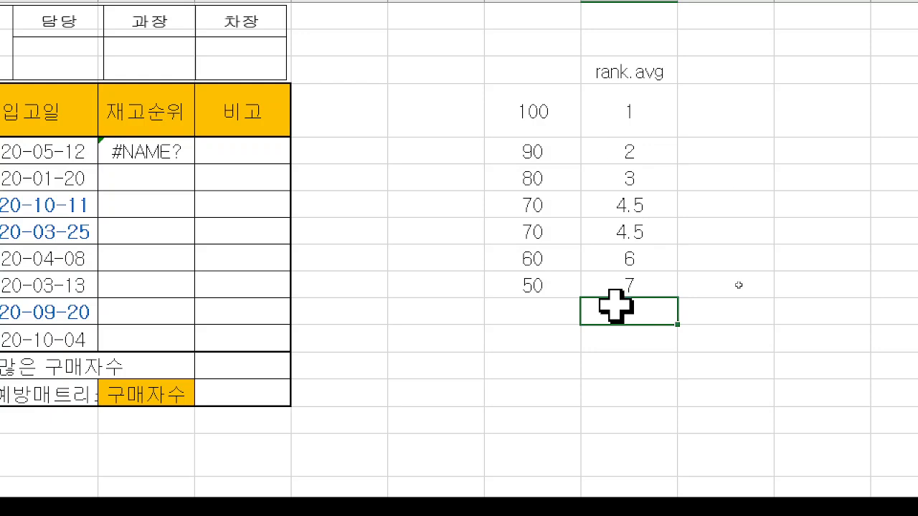
Add the heading rank.eq in cell O3, beside the rank.avg heading
left_click(740, 77)
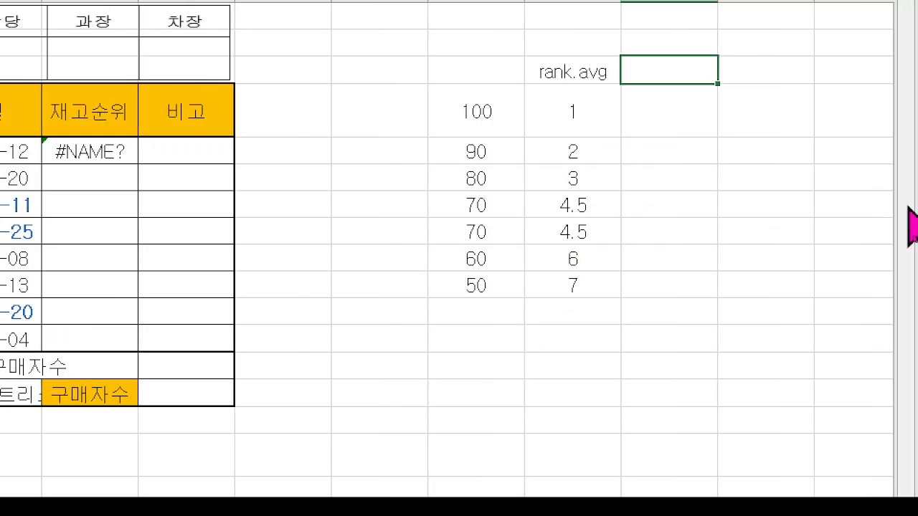
type("rank.eq")
key("Return")
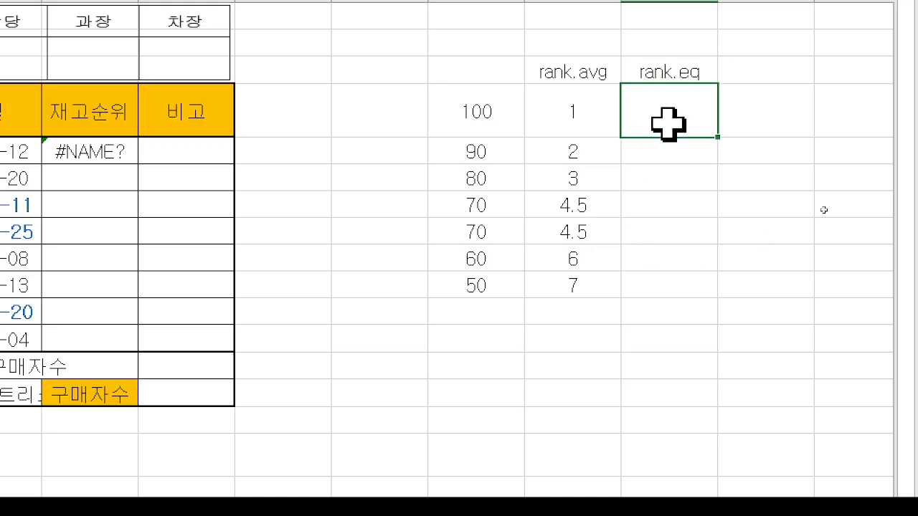
Enter the ranks 1, 2, 3, 4 and 4 under rank.eq in O4:O8, then select the first rank.avg value
type("1")
key("Return")
type("2")
key("Return")
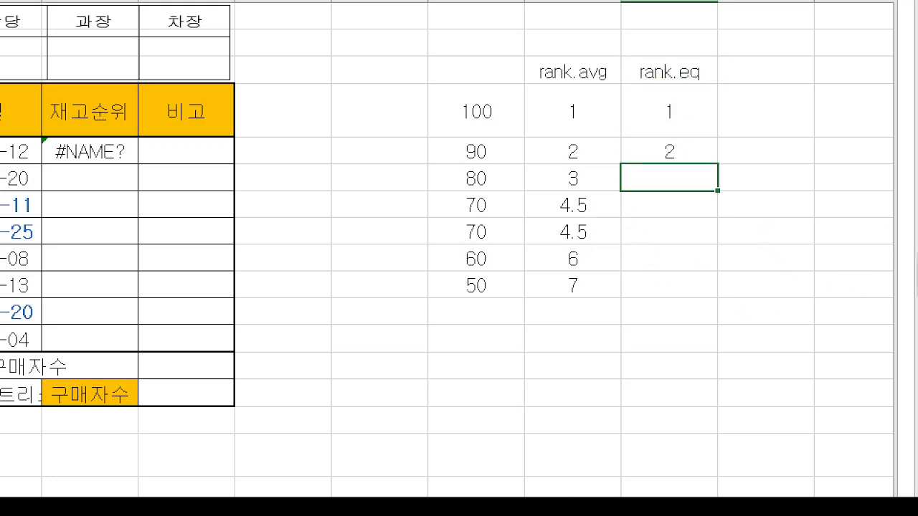
type("3")
key("Return")
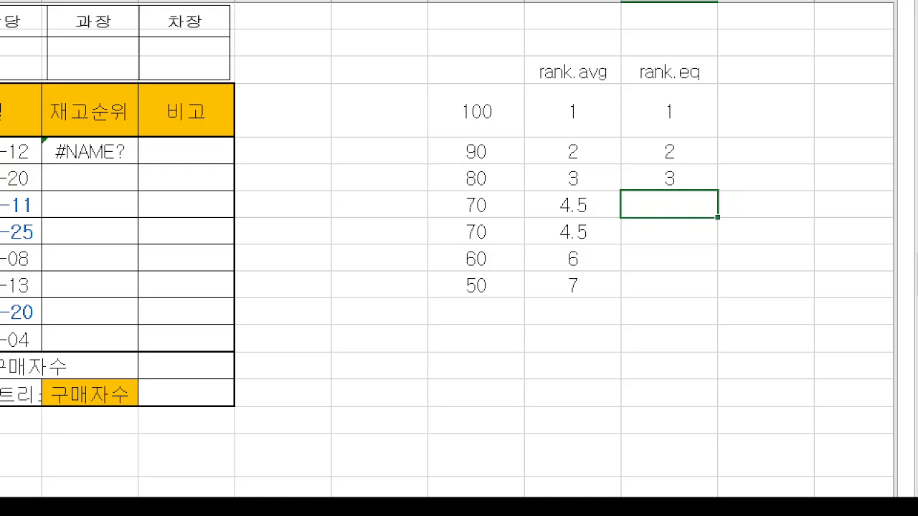
type("4")
key("Return")
type("4")
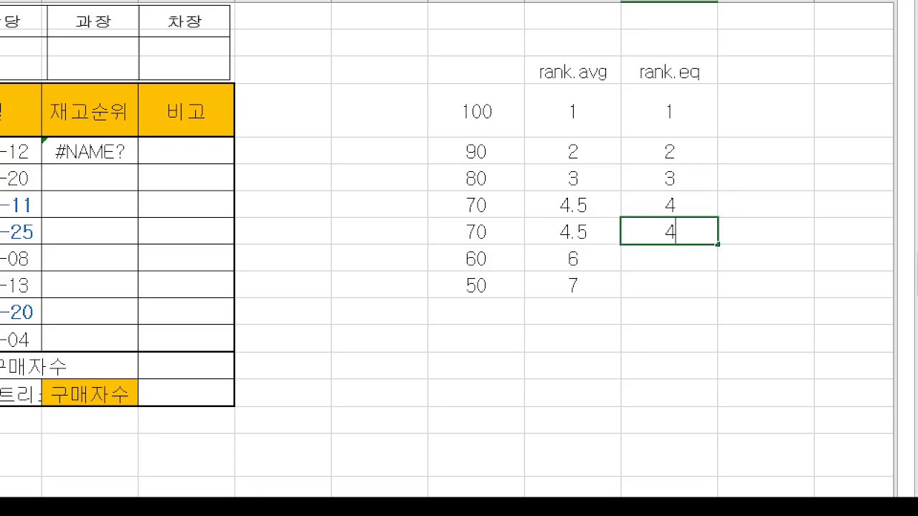
key("Return")
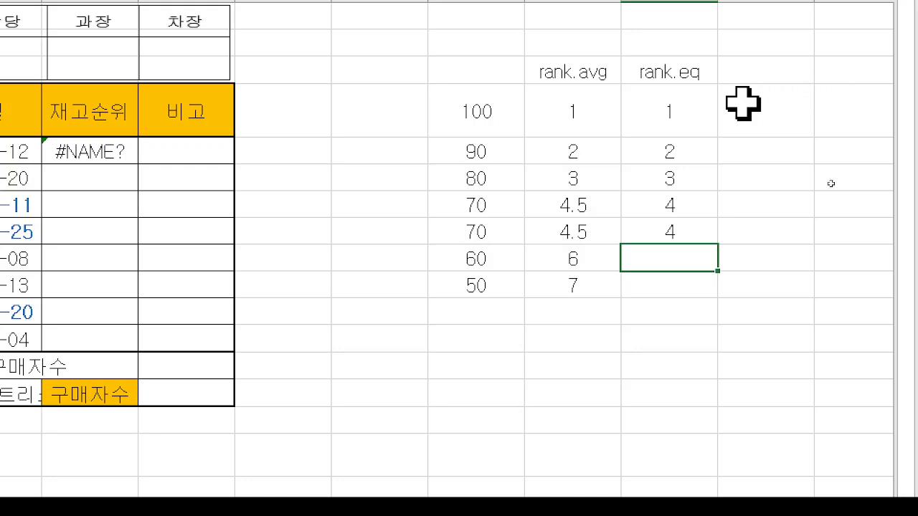
left_click(592, 119)
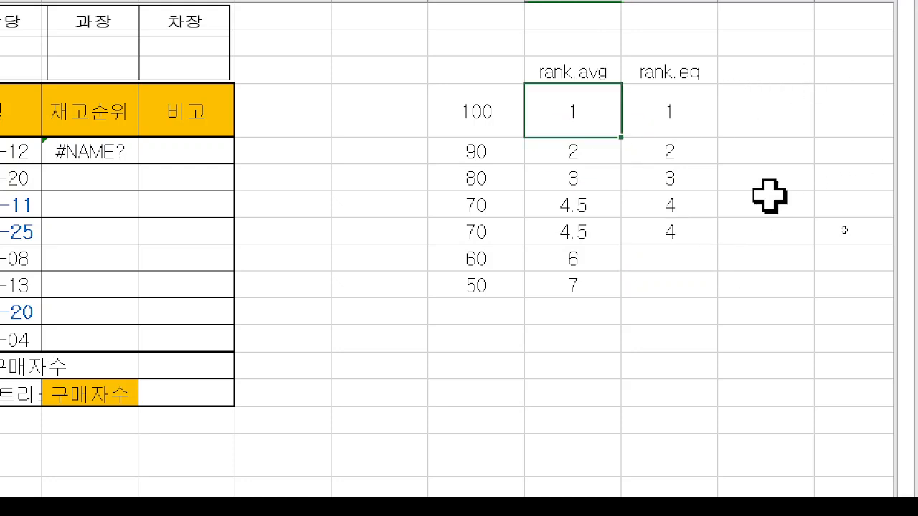
Replace the value in N4 with the formula =RANK.AVG(M4,M4:M10,0) to rank the first score in descending order
type("=rank.")
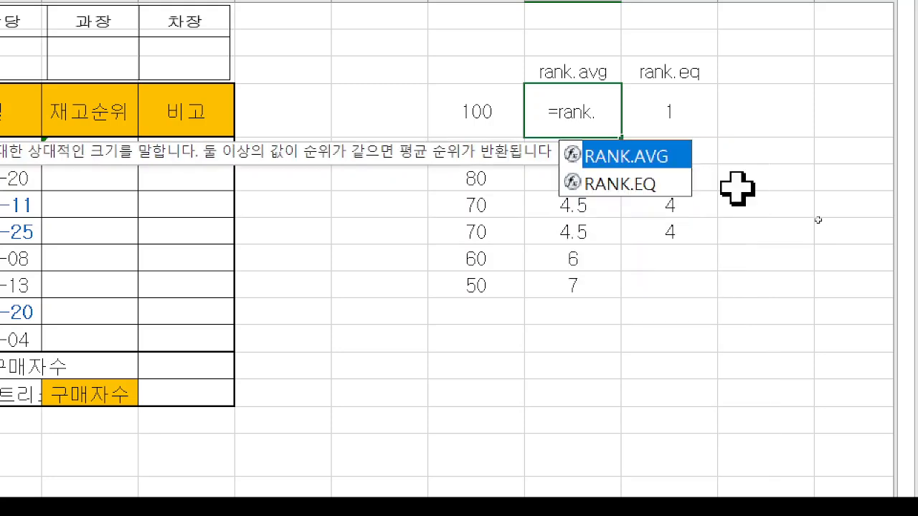
double_click(649, 160)
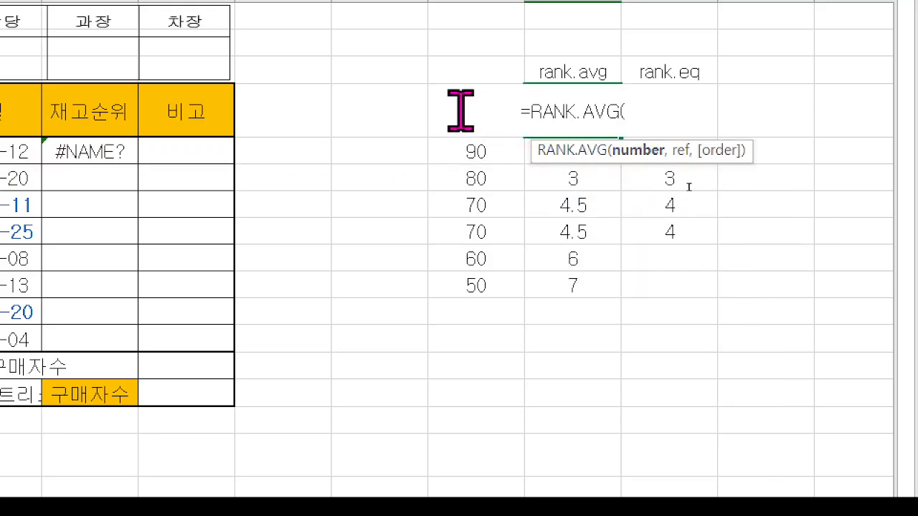
left_click(416, 117)
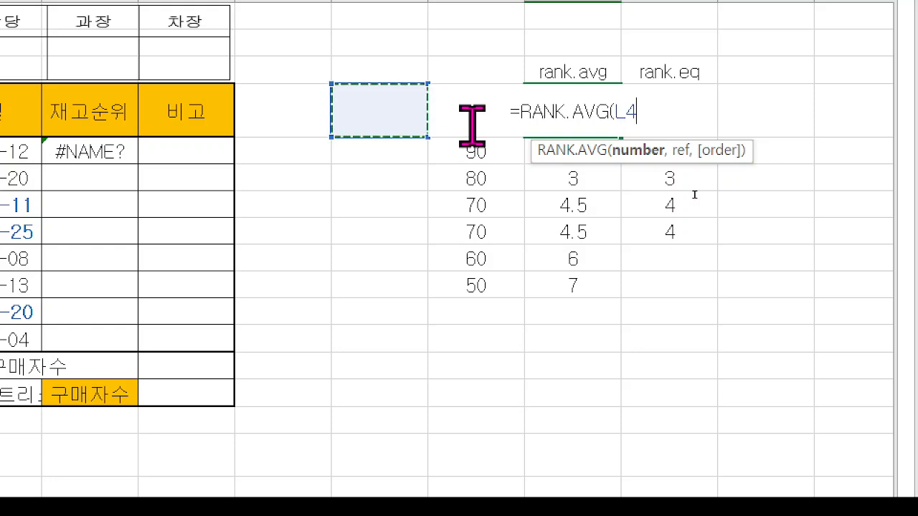
left_click(471, 122)
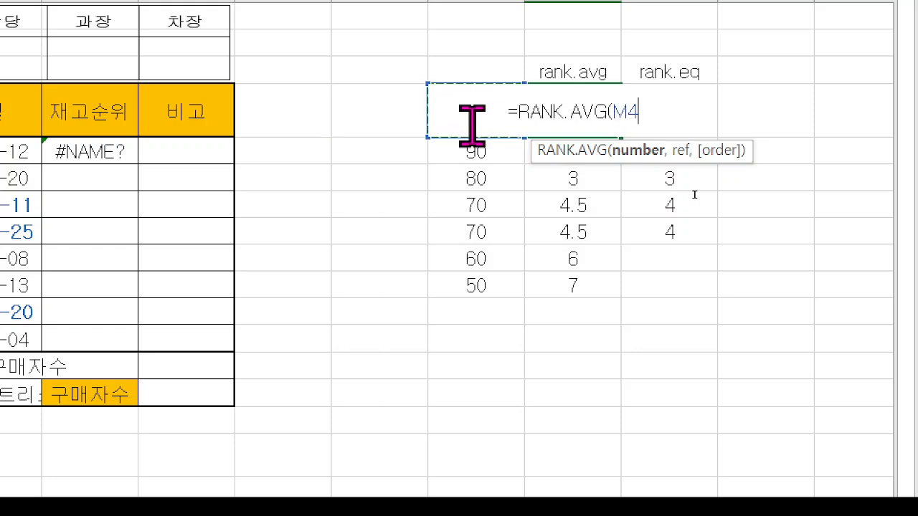
type(",")
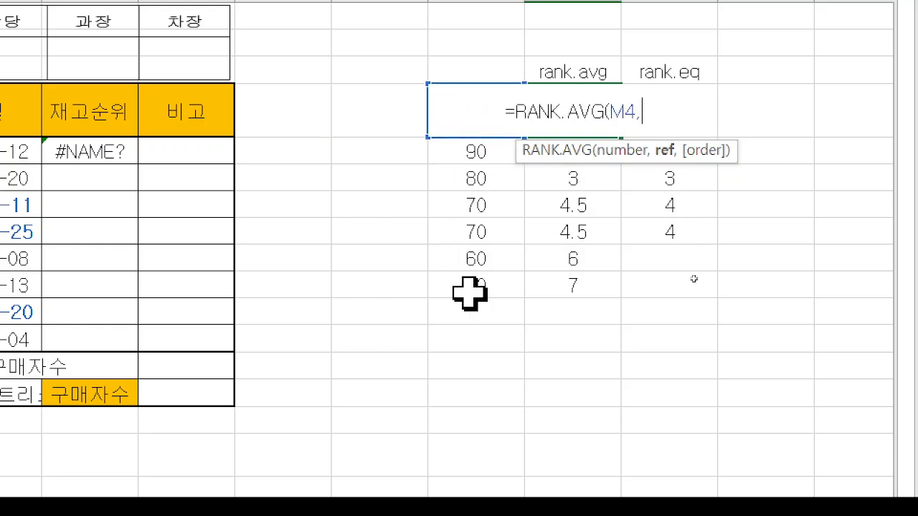
left_click_drag(469, 289, 472, 108)
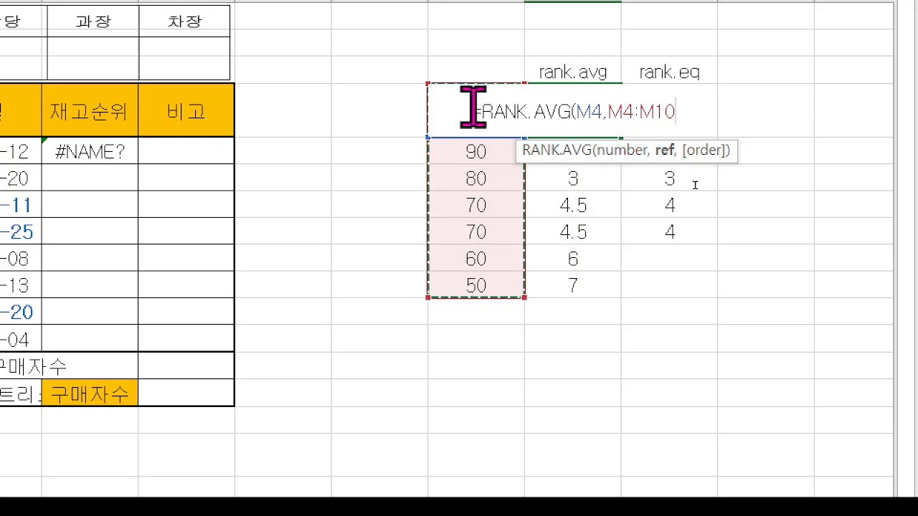
type(",")
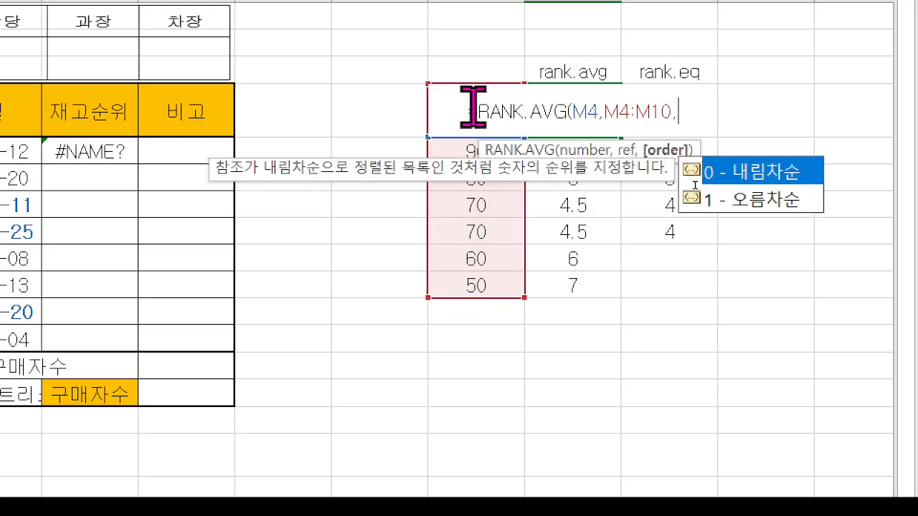
type("0")
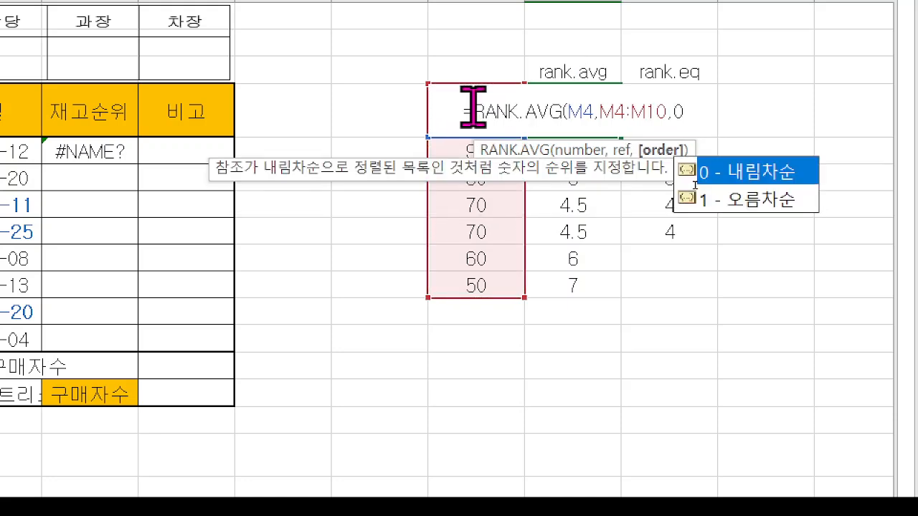
type(")")
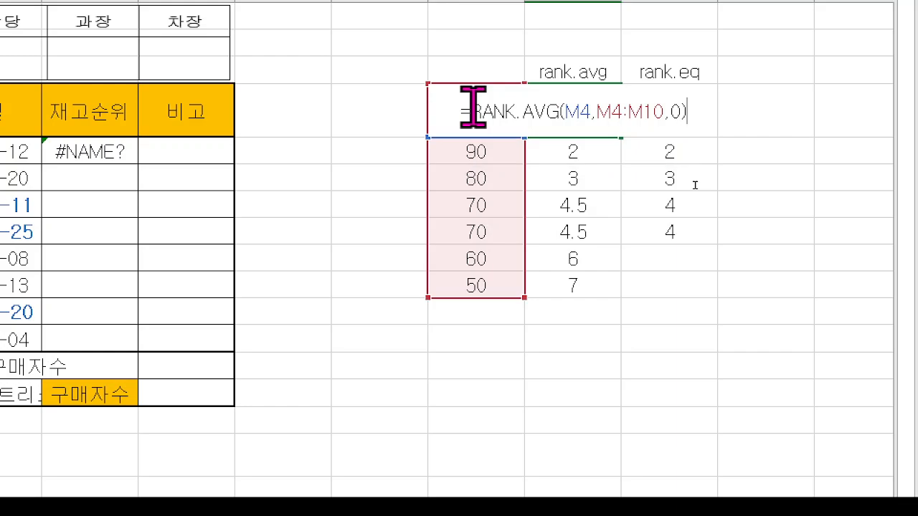
key("Return")
Make the score range in N4's RANK.AVG formula absolute, as $M$4:$M$10
left_click(583, 113)
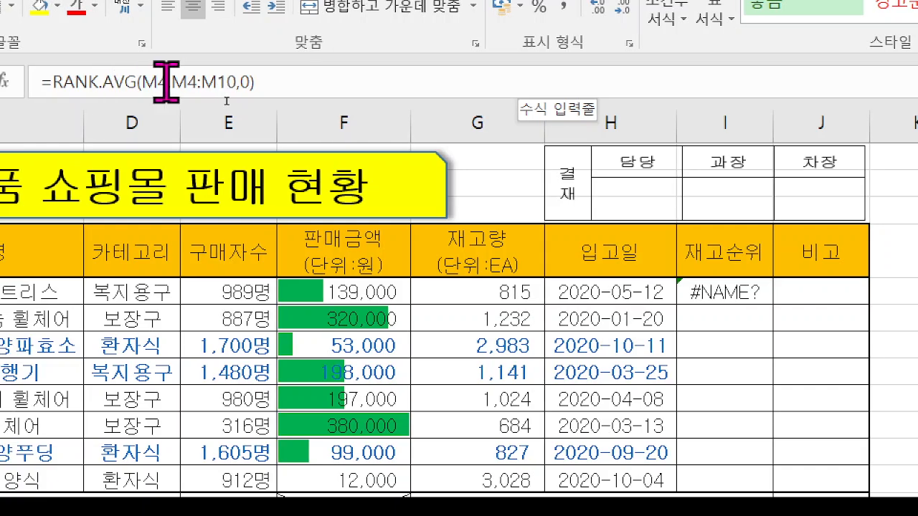
left_click_drag(176, 81, 208, 76)
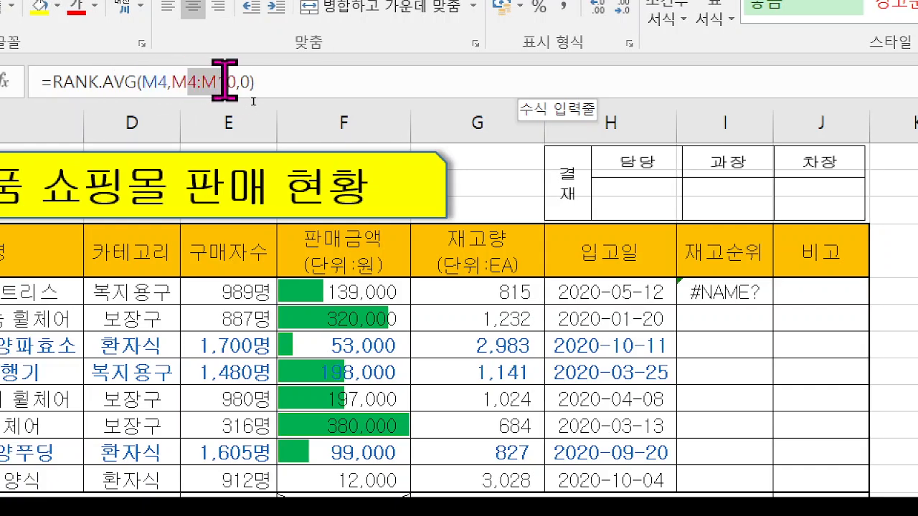
key("F4")
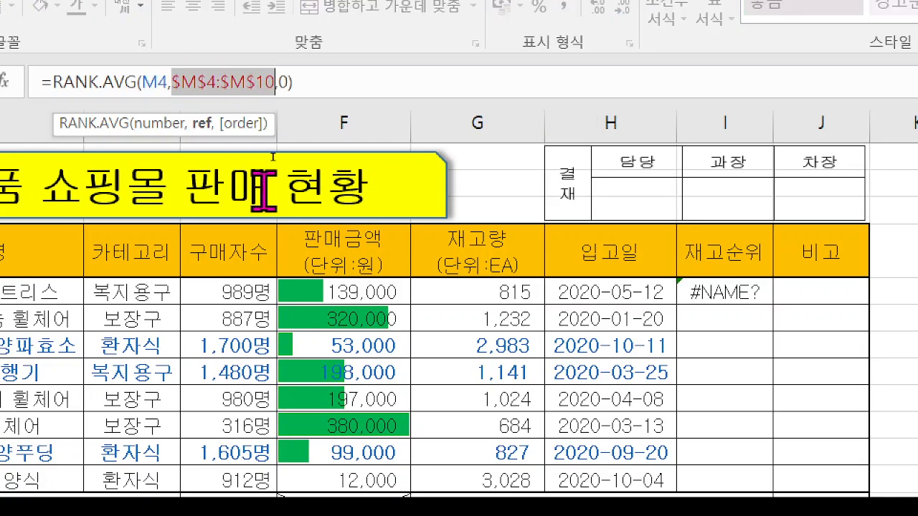
key("Return")
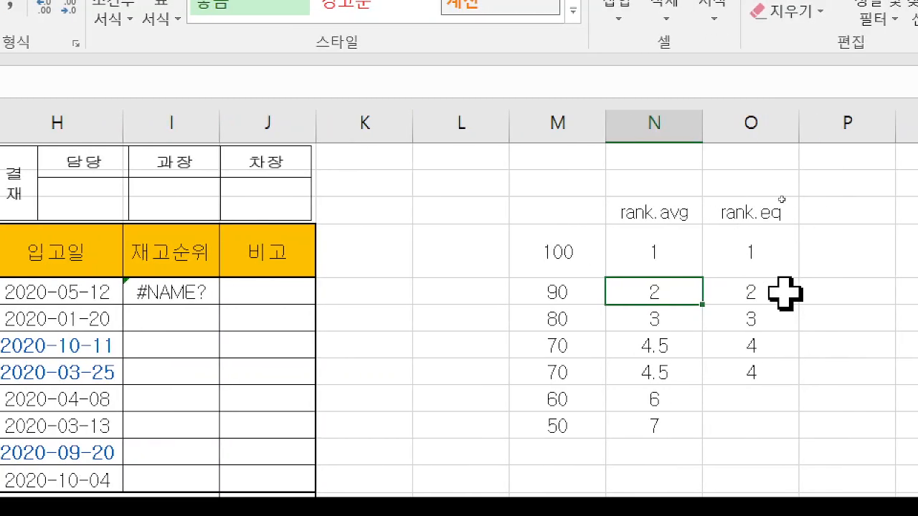
Fill the RANK.AVG formula from N4 down to N10, then select the ranks of the tied 70 scores
left_click(645, 256)
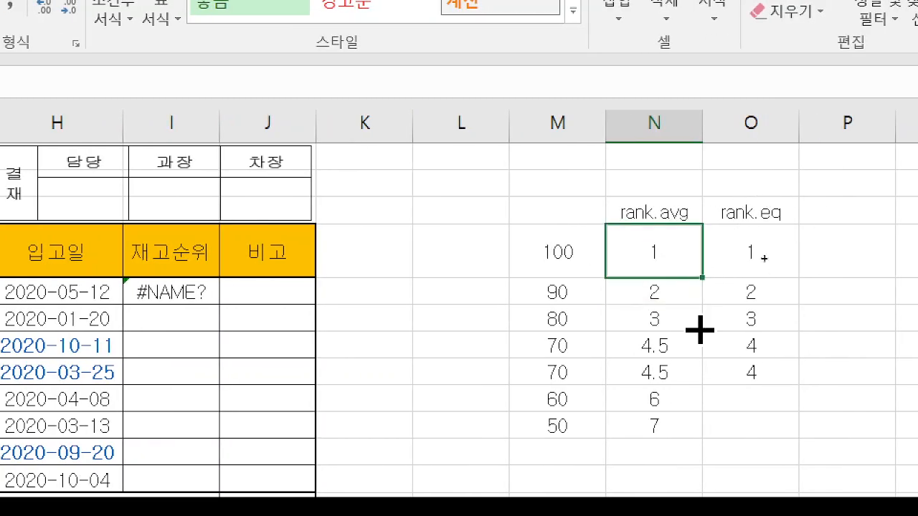
left_click_drag(702, 277, 694, 430)
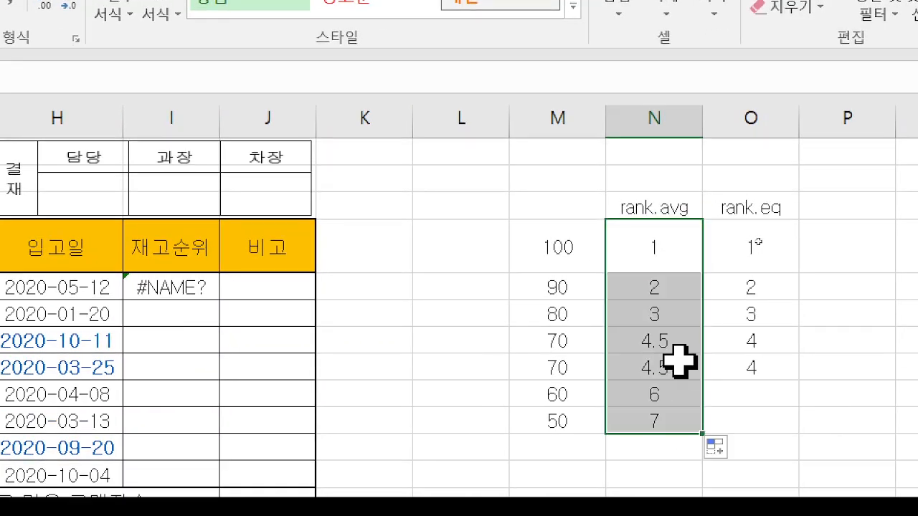
left_click(676, 344)
left_click(678, 363)
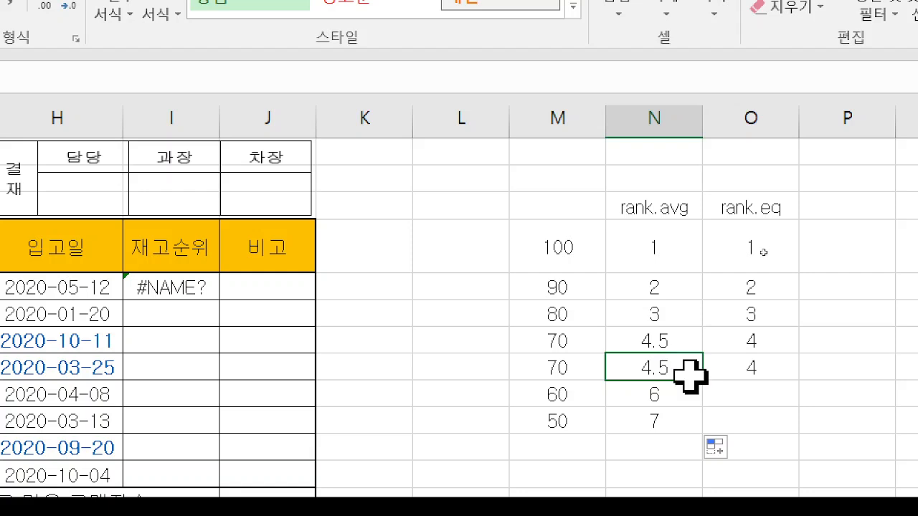
Replace the value in O4 with =RANK.EQ(M4,$M$4:$M$10,0) and fill the formula down to O10
left_click(786, 213)
left_click(723, 248)
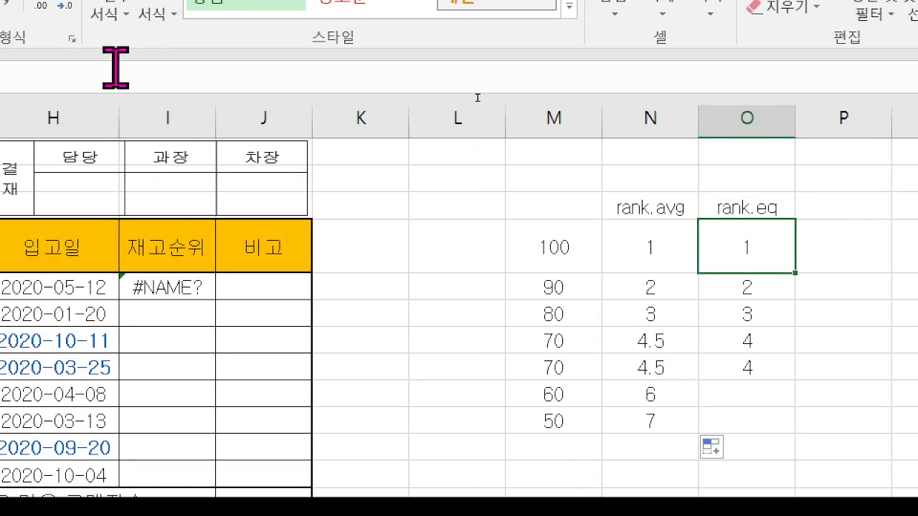
double_click(728, 240)
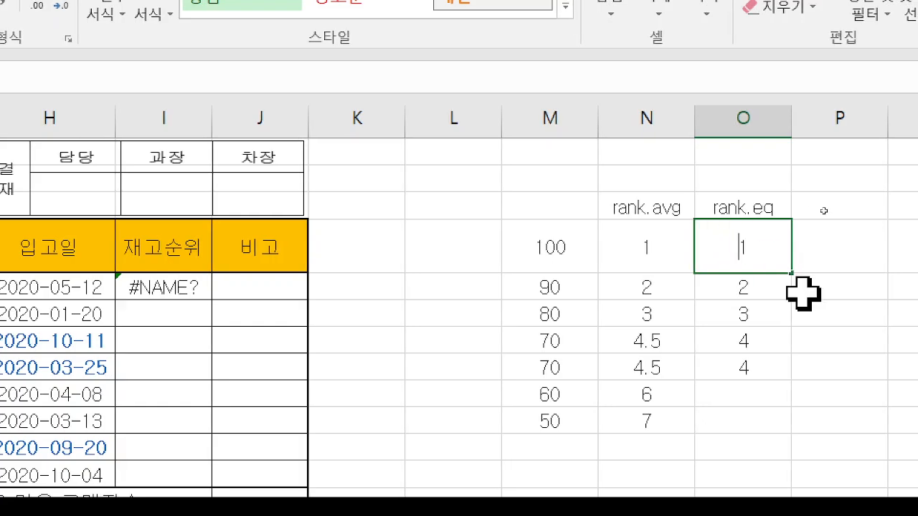
type("=")
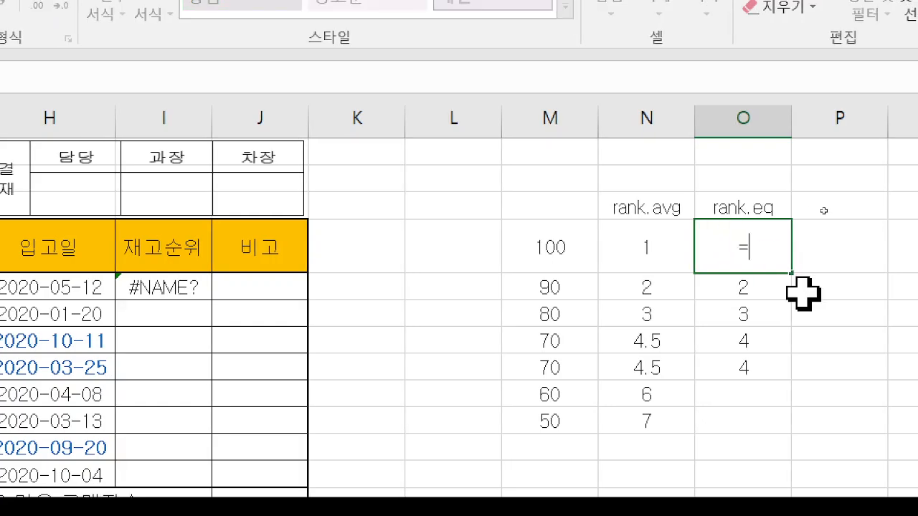
type("rank.eq")
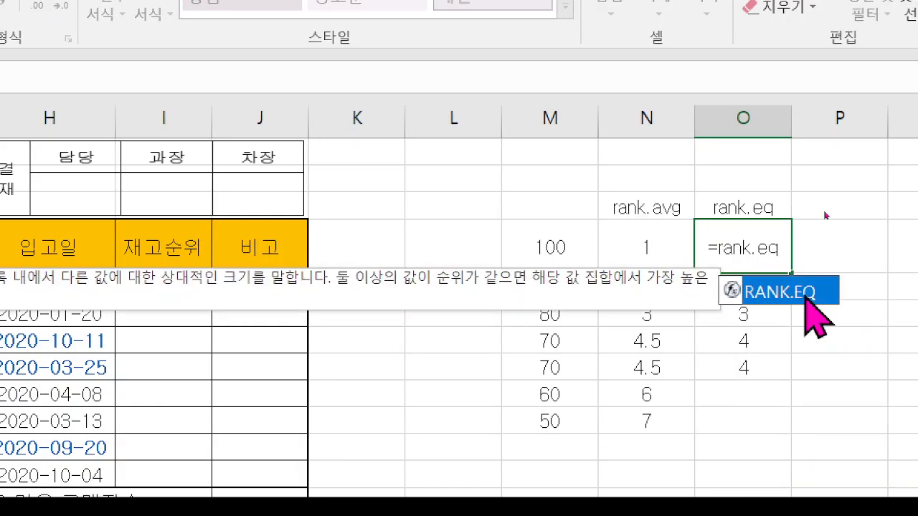
type("(")
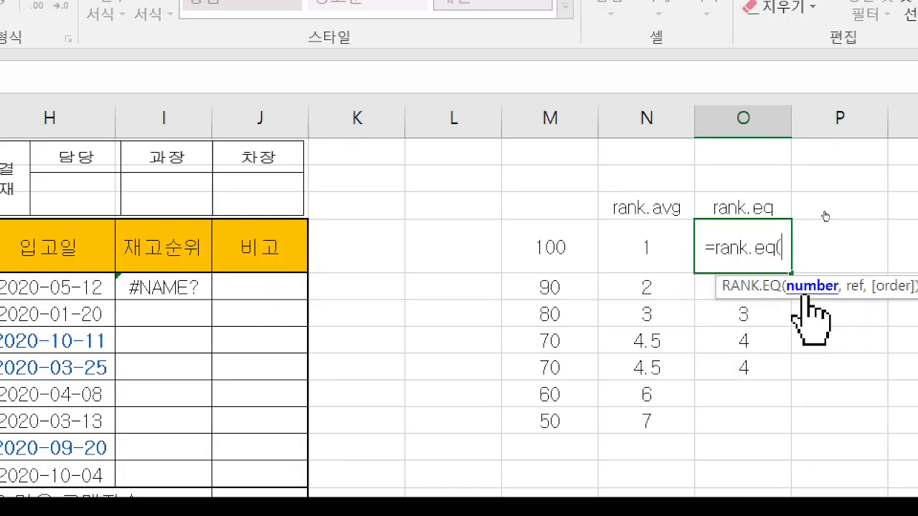
left_click(542, 235)
type(",")
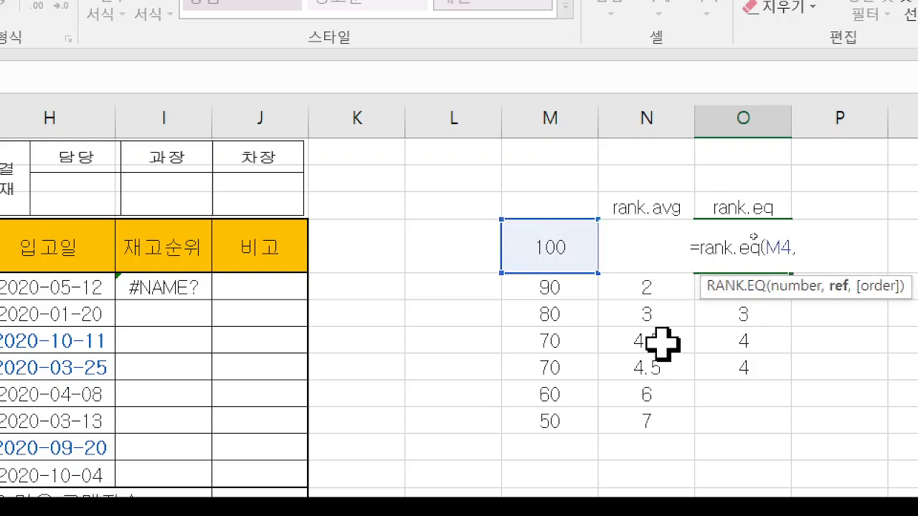
left_click_drag(538, 246, 529, 408)
key("F4")
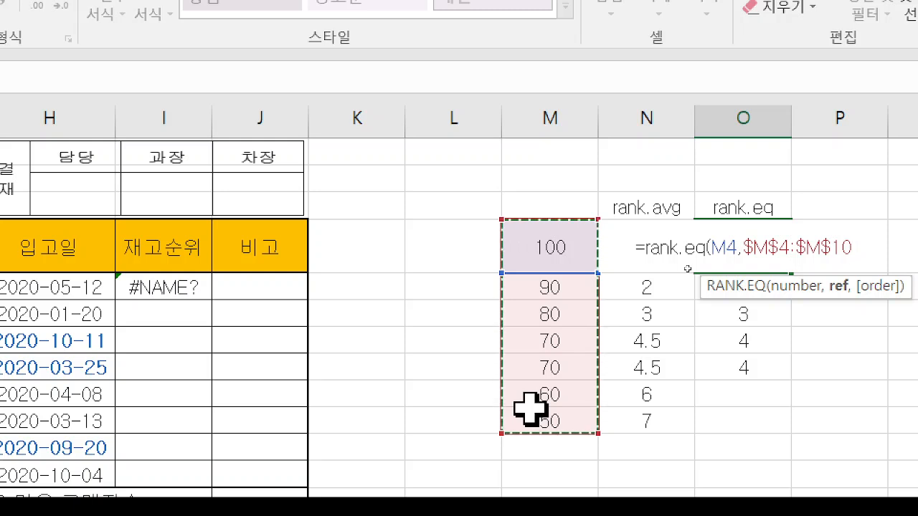
type(",0")
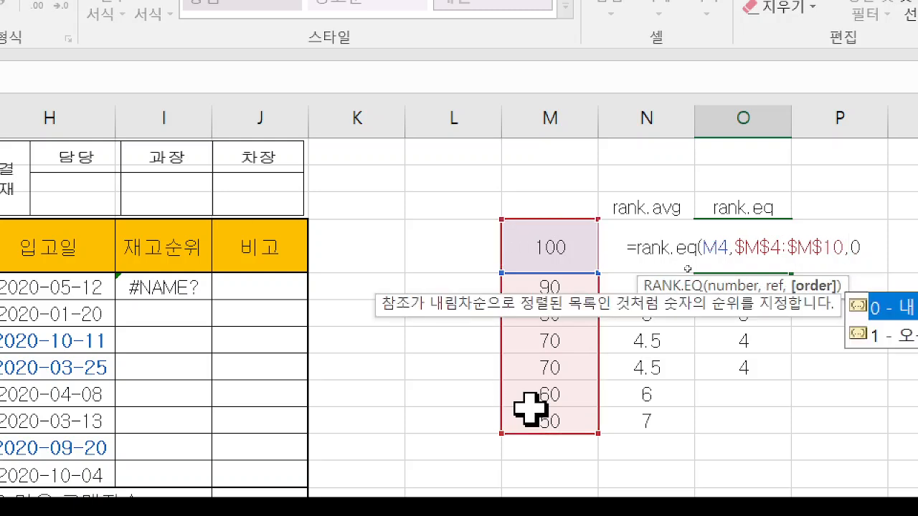
type(")")
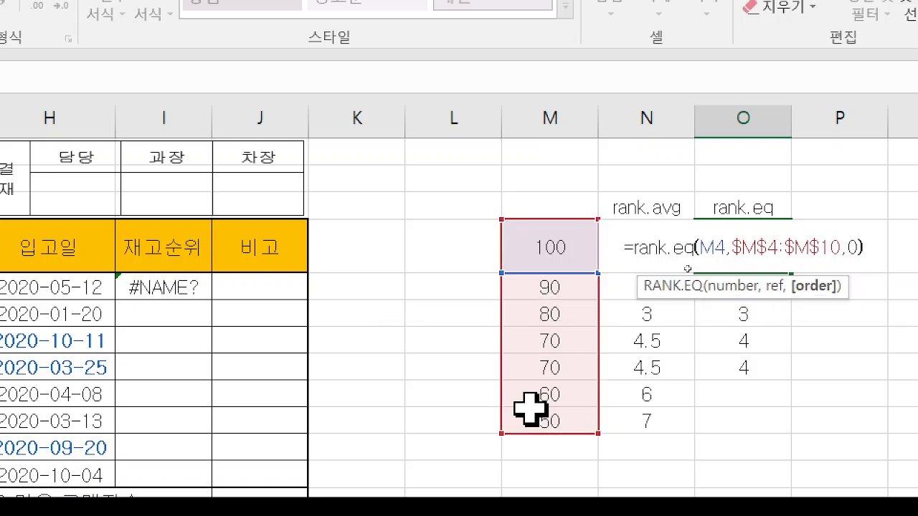
key("Return")
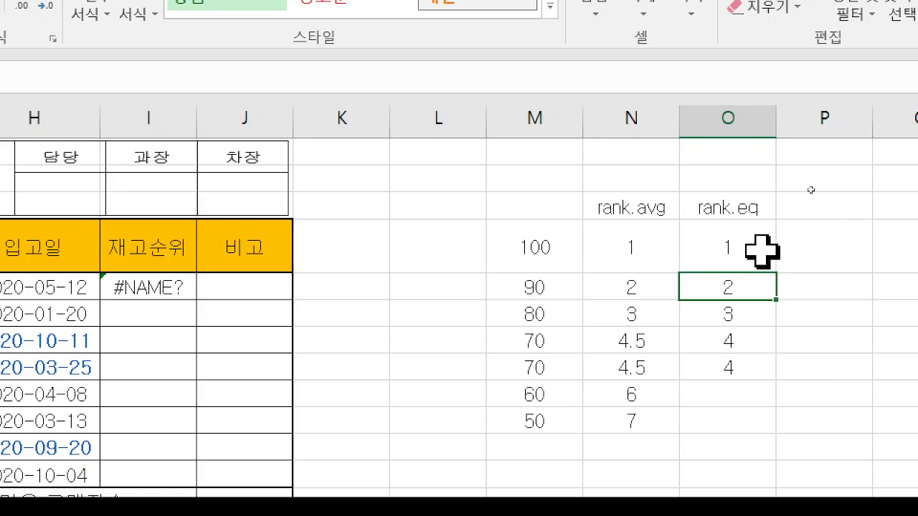
left_click(762, 249)
left_click_drag(777, 273, 781, 430)
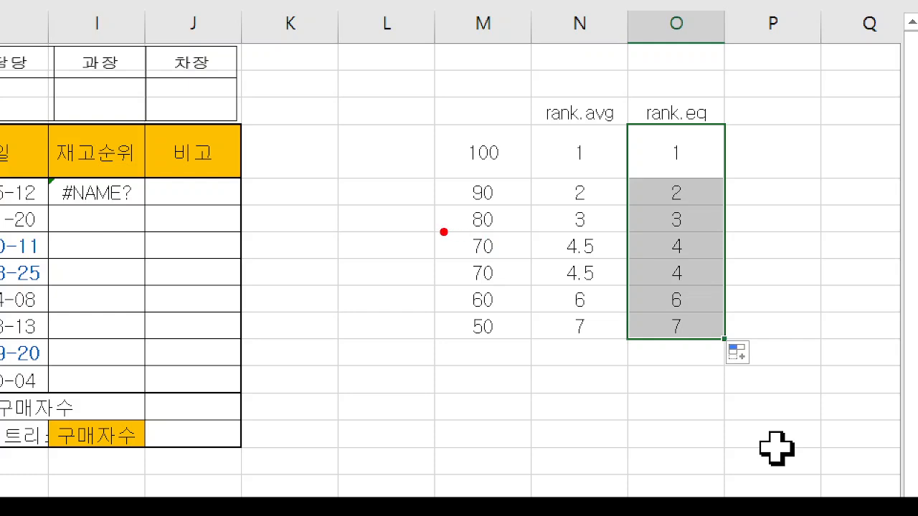
mouse_move(443, 231)
left_mouse_down()
mouse_move(494, 284)
mouse_move(521, 284)
left_mouse_up()
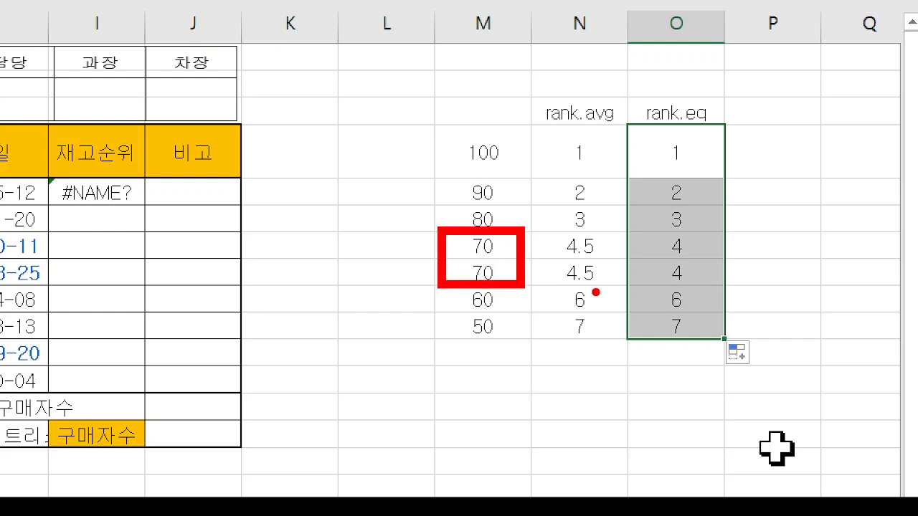
mouse_move(594, 242)
left_mouse_down()
mouse_move(609, 254)
mouse_move(605, 275)
left_mouse_up()
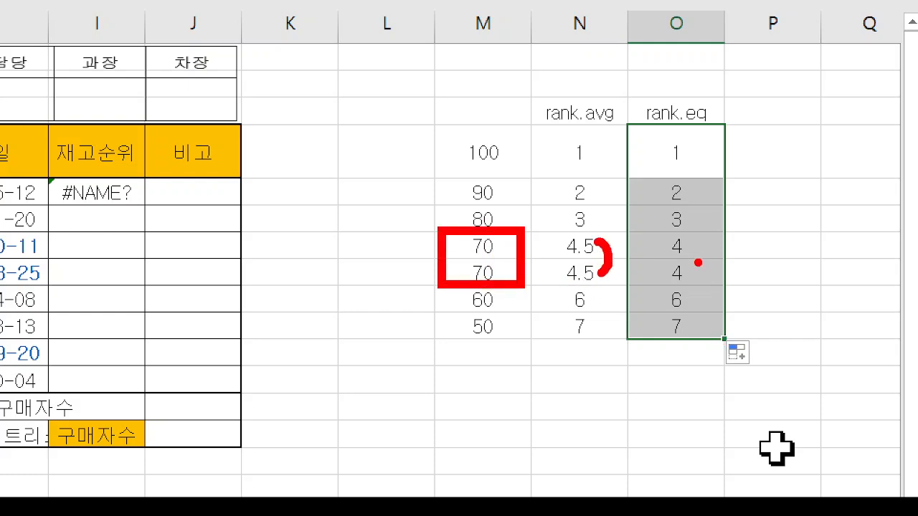
left_click_drag(695, 244, 693, 272)
mouse_move(613, 85)
left_mouse_down()
mouse_move(617, 97)
mouse_move(630, 85)
left_mouse_up()
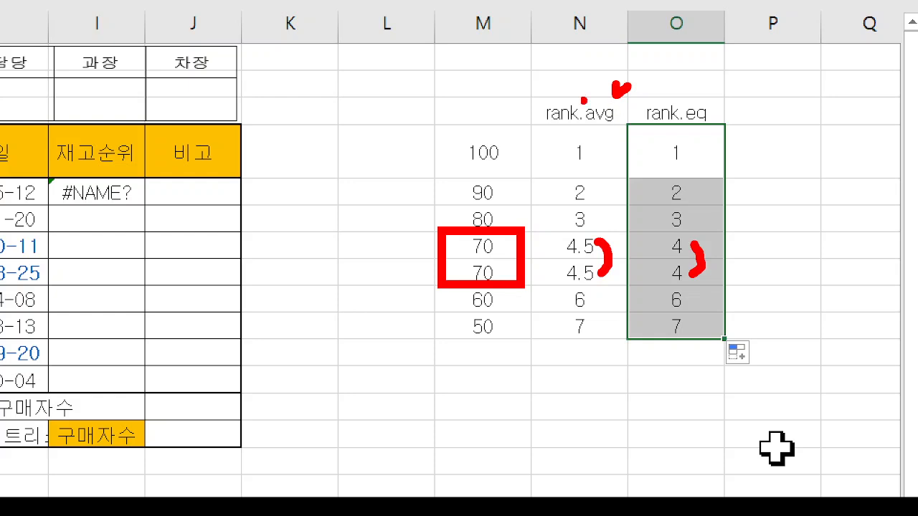
mouse_move(573, 73)
left_mouse_down()
mouse_move(560, 89)
mouse_move(581, 105)
left_mouse_up()
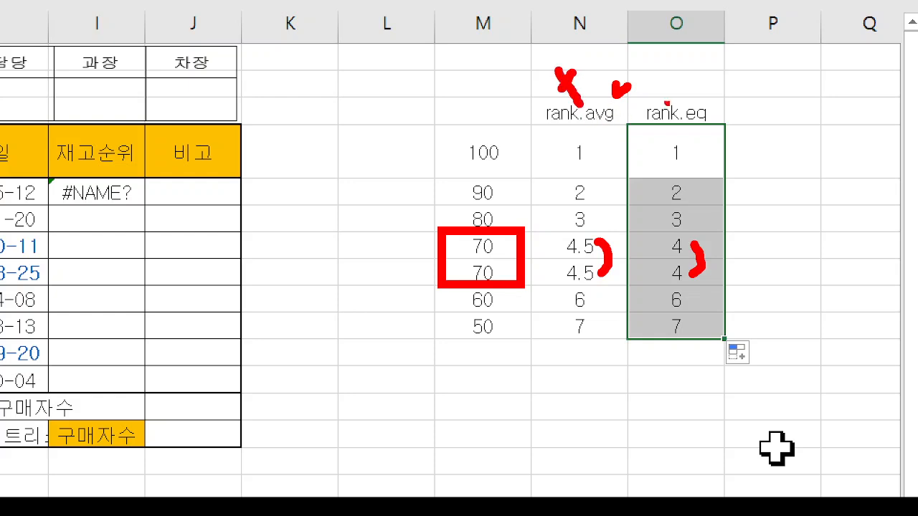
mouse_move(717, 121)
left_mouse_down()
mouse_move(731, 108)
mouse_move(715, 132)
left_mouse_up()
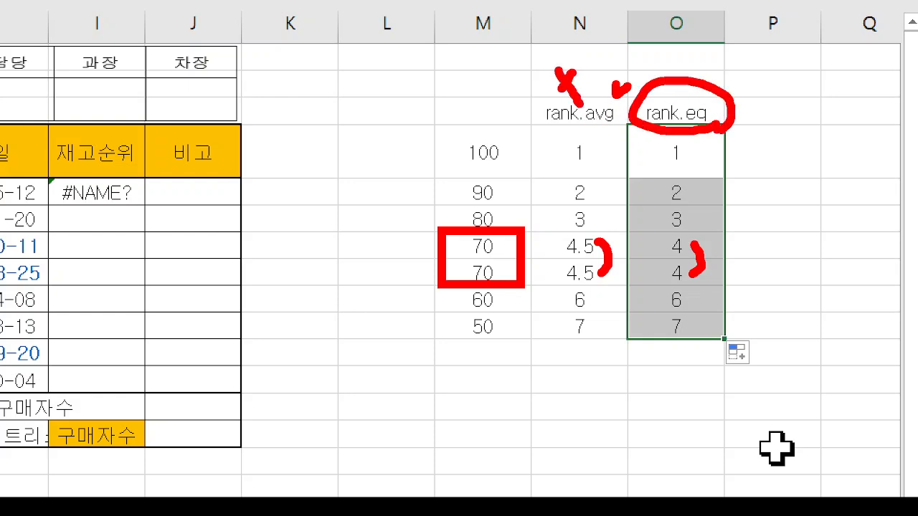
key("Escape")
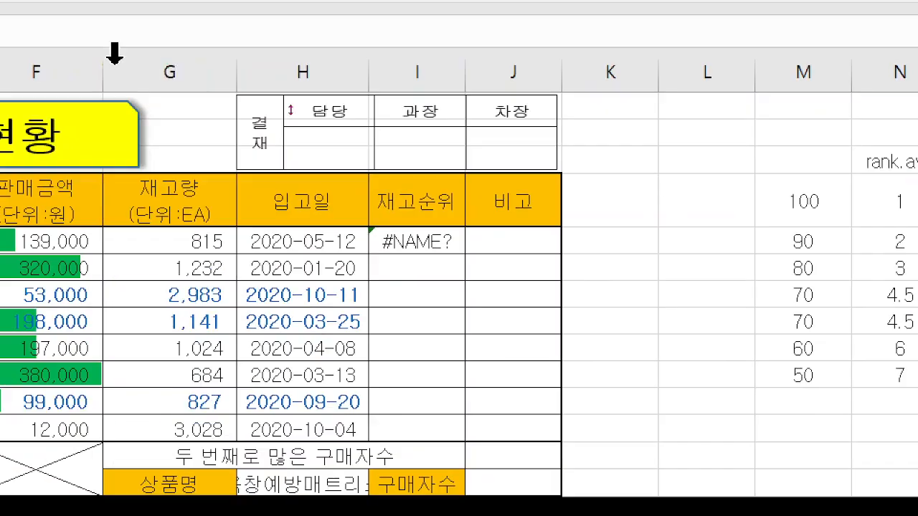
Rewrite the I5 formula to use RANK.EQ with G5 as the number and G5:G12 as the reference range
left_click(417, 242)
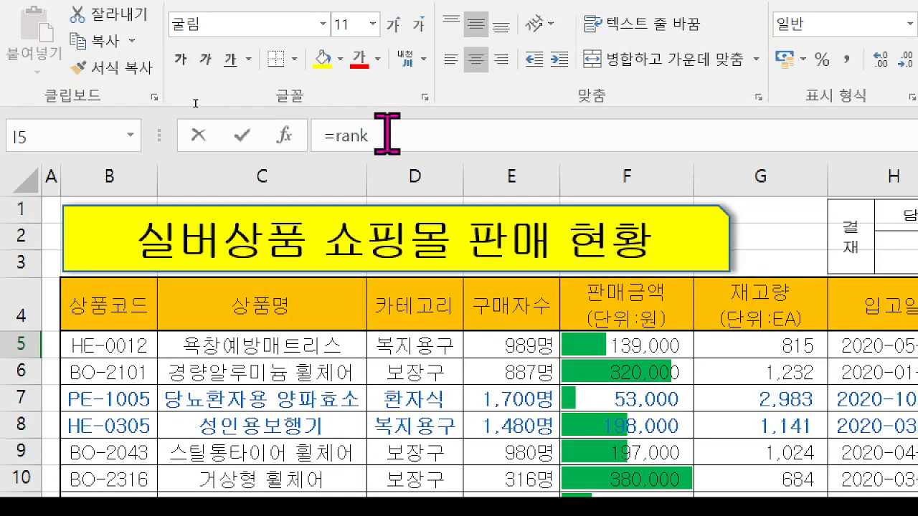
left_click(387, 119)
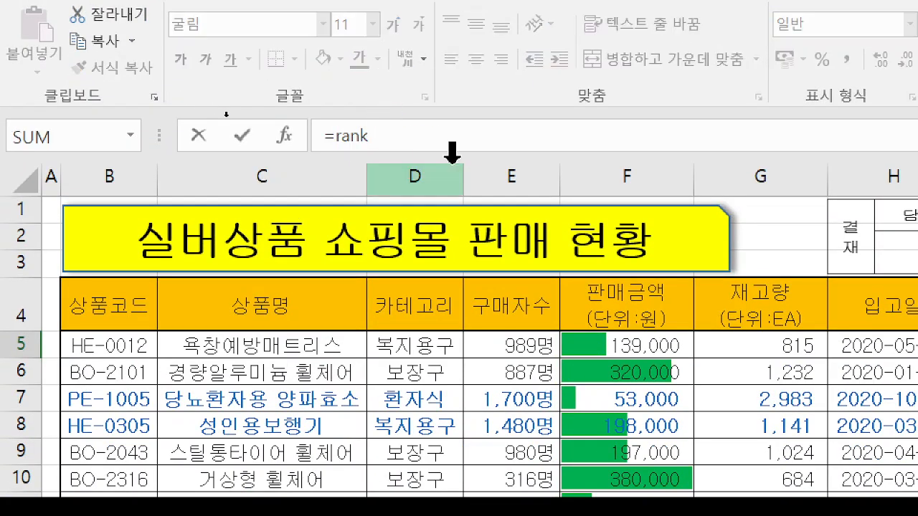
type(".e")
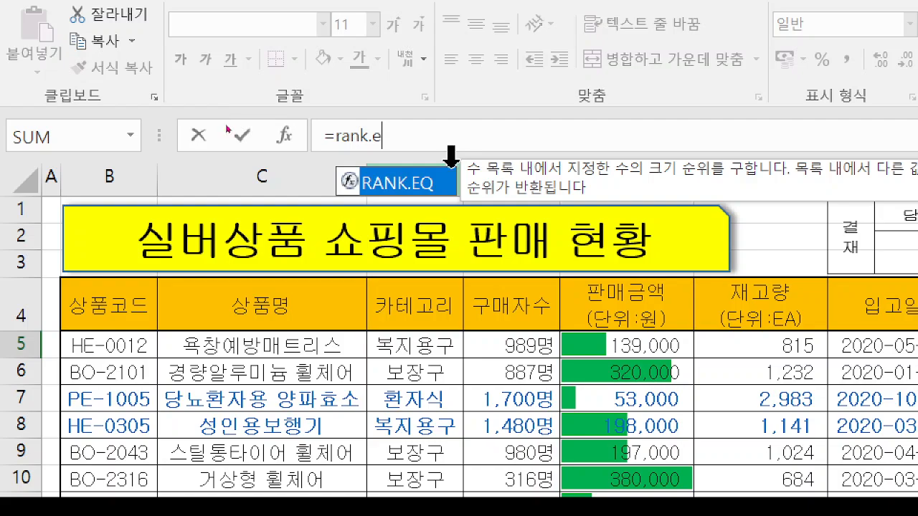
double_click(439, 185)
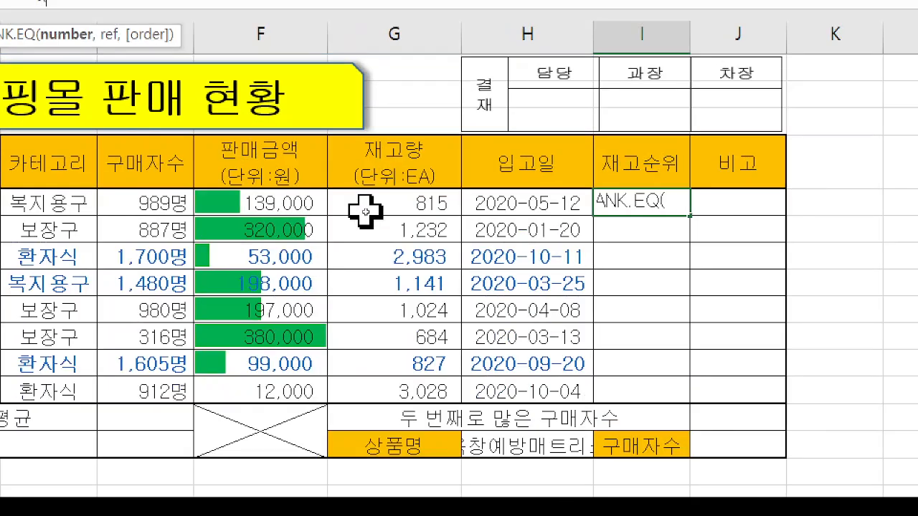
left_click(364, 209)
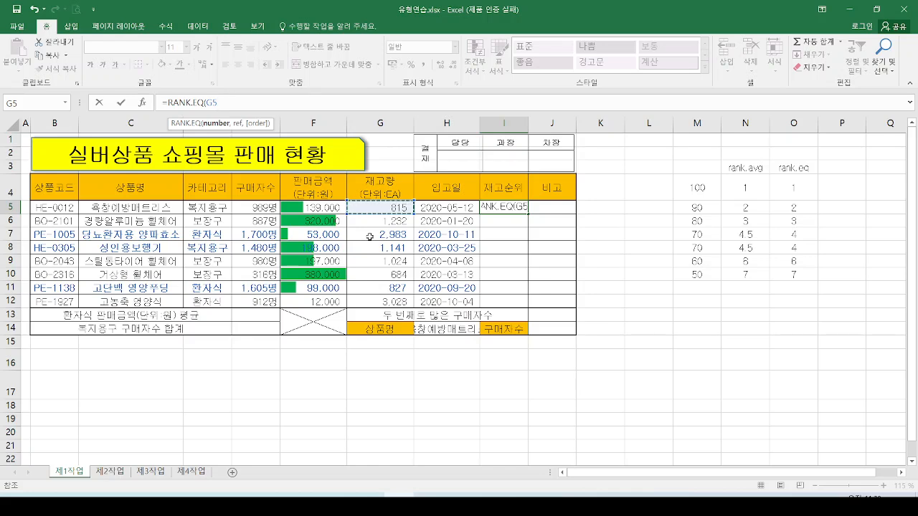
type(",")
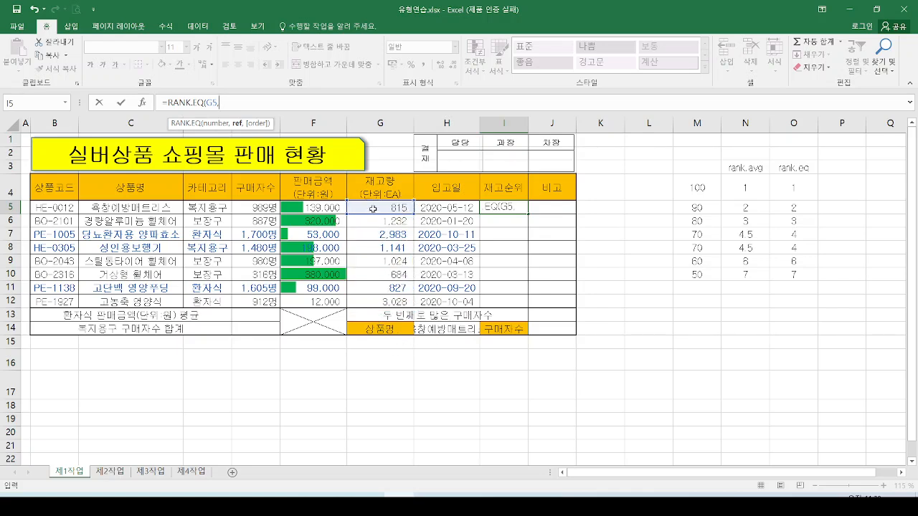
left_click_drag(373, 208, 372, 301)
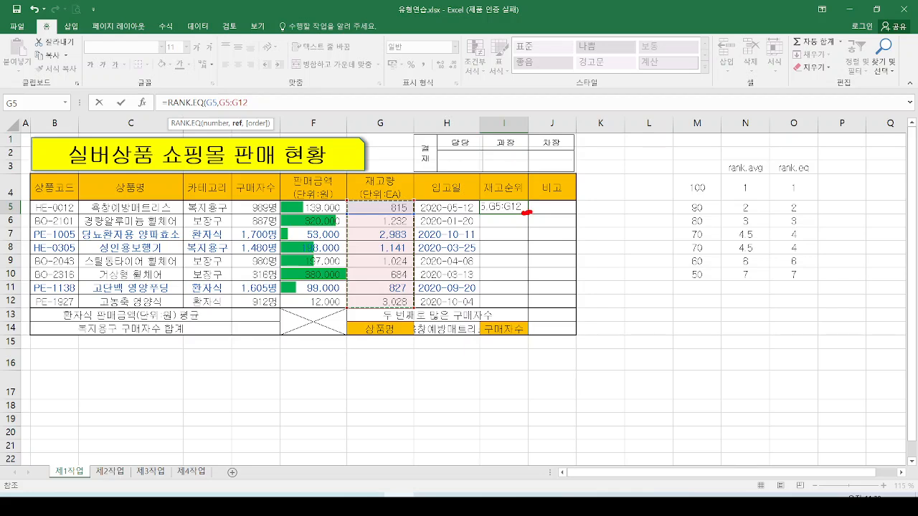
mouse_move(531, 209)
left_mouse_down()
mouse_move(474, 203)
mouse_move(527, 213)
mouse_move(540, 259)
mouse_move(529, 297)
mouse_move(538, 299)
left_mouse_up()
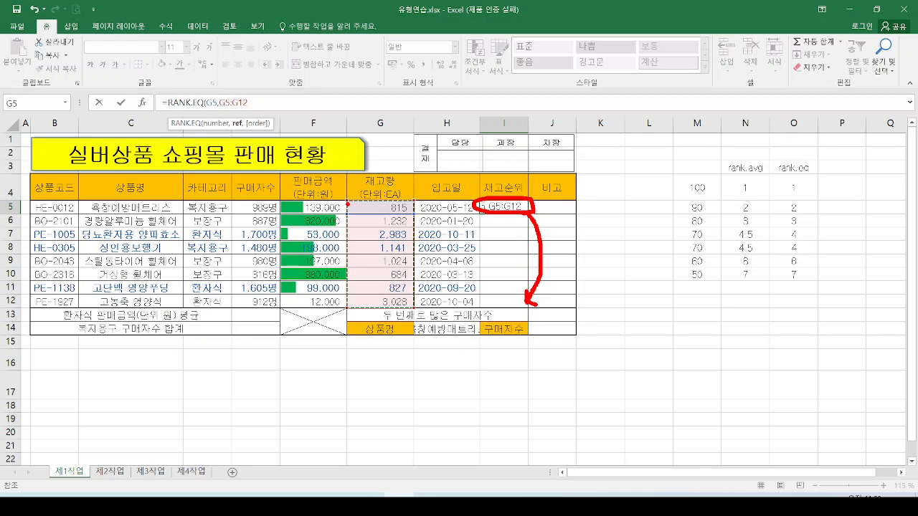
key("Escape")
key("ctrl+4")
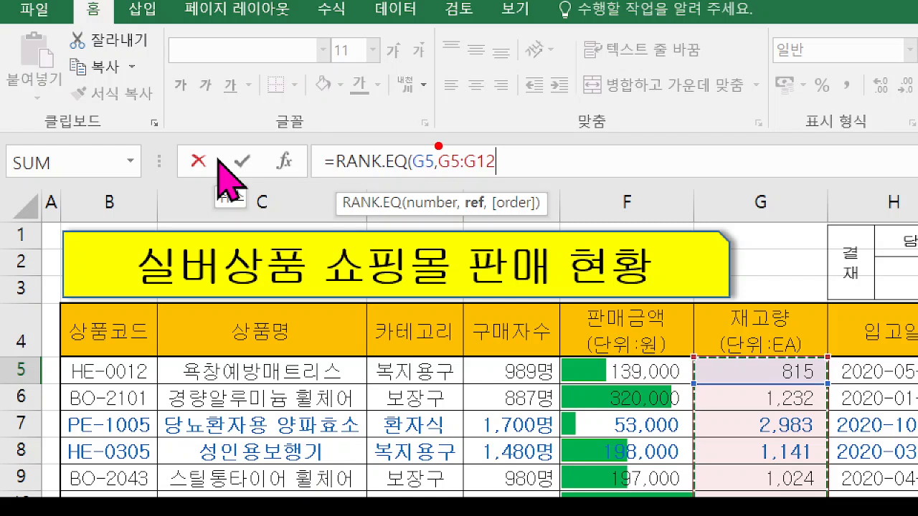
mouse_move(438, 146)
left_mouse_down()
mouse_move(507, 182)
mouse_move(458, 206)
mouse_move(463, 327)
left_mouse_up()
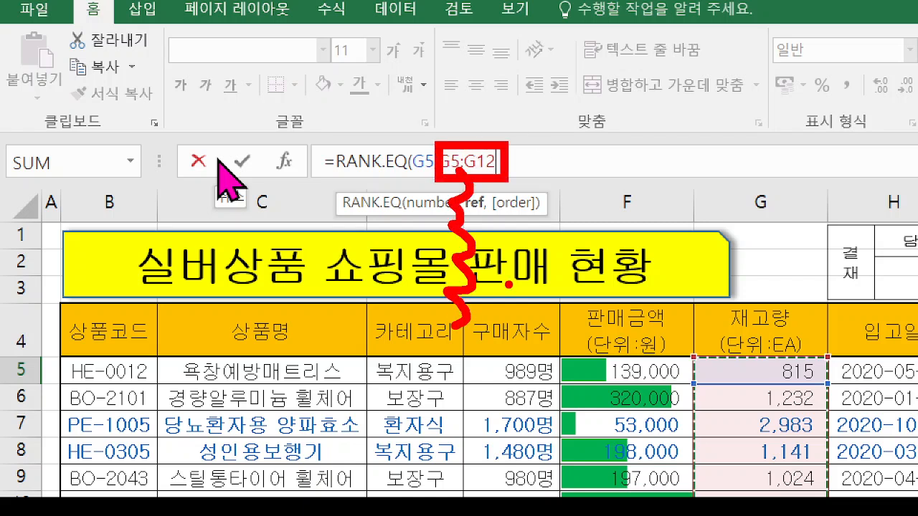
key("Escape")
left_click_drag(351, 199, 418, 310)
left_click_drag(412, 271, 418, 385)
mouse_move(410, 191)
left_mouse_down()
mouse_move(380, 193)
mouse_move(342, 306)
mouse_move(423, 219)
left_mouse_up()
mouse_move(412, 188)
left_mouse_down()
mouse_move(350, 270)
mouse_move(408, 210)
left_mouse_up()
key("Escape")
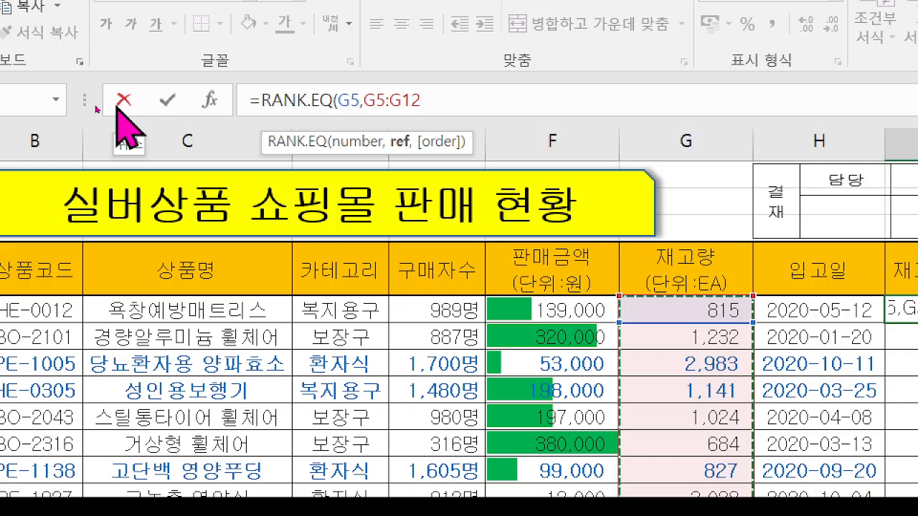
Make the reference range in I5 absolute as $G$5:$G$12 and complete the RANK.EQ formula with descending order 0
key("F4")
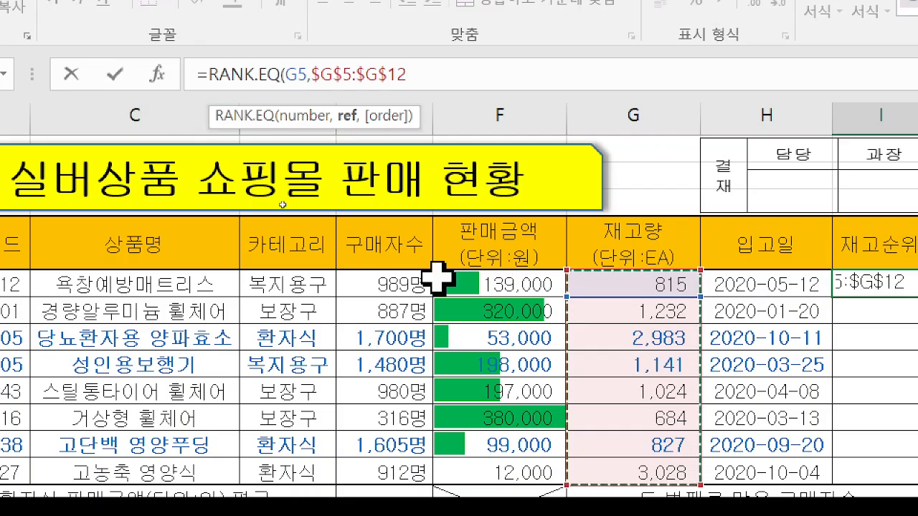
type(",")
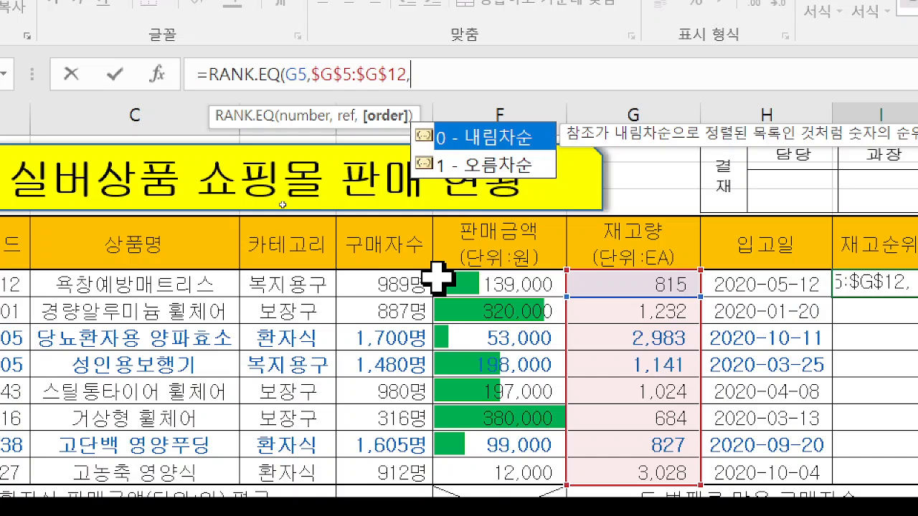
double_click(495, 138)
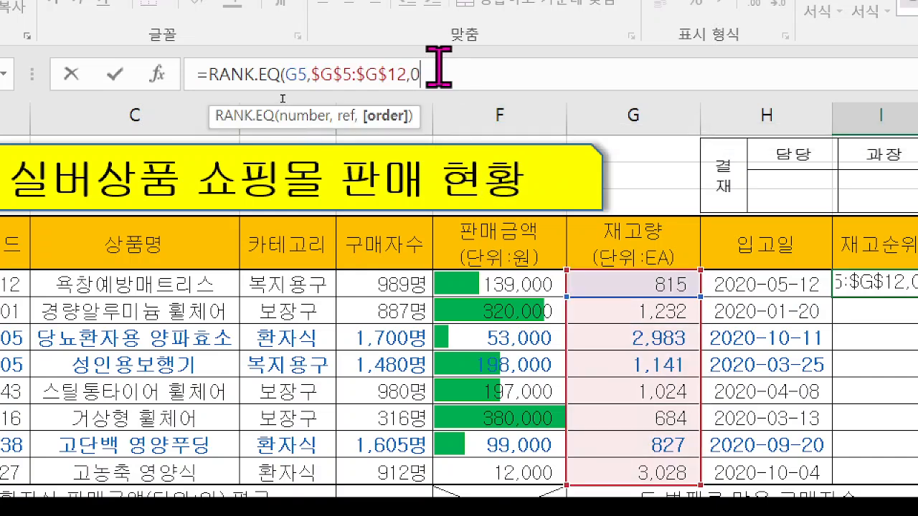
type(")")
key("Return")
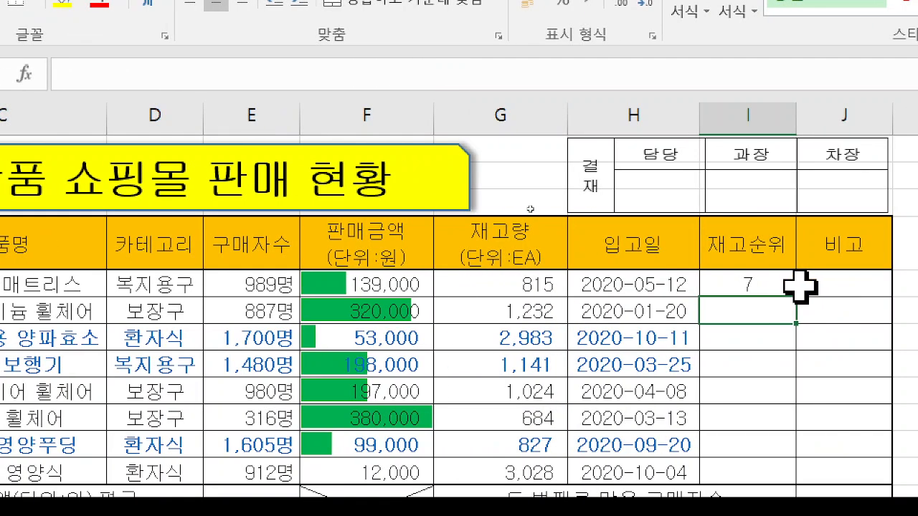
left_click(530, 209)
left_click_drag(318, 266, 436, 291)
mouse_move(746, 302)
left_mouse_down()
mouse_move(725, 300)
mouse_move(762, 299)
left_mouse_up()
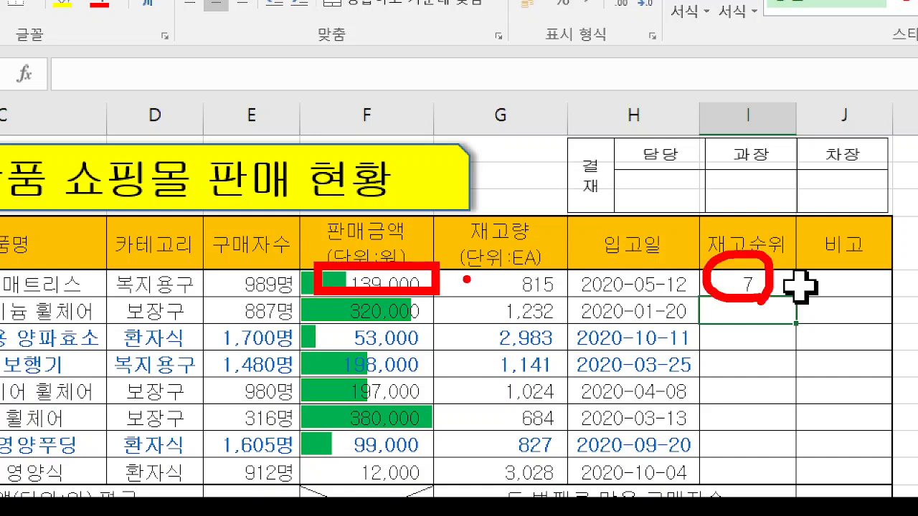
mouse_move(594, 302)
left_mouse_down()
mouse_move(580, 248)
mouse_move(559, 279)
mouse_move(573, 270)
mouse_move(578, 289)
left_mouse_up()
key("Escape")
key("ctrl+2")
left_click_drag(481, 294, 491, 463)
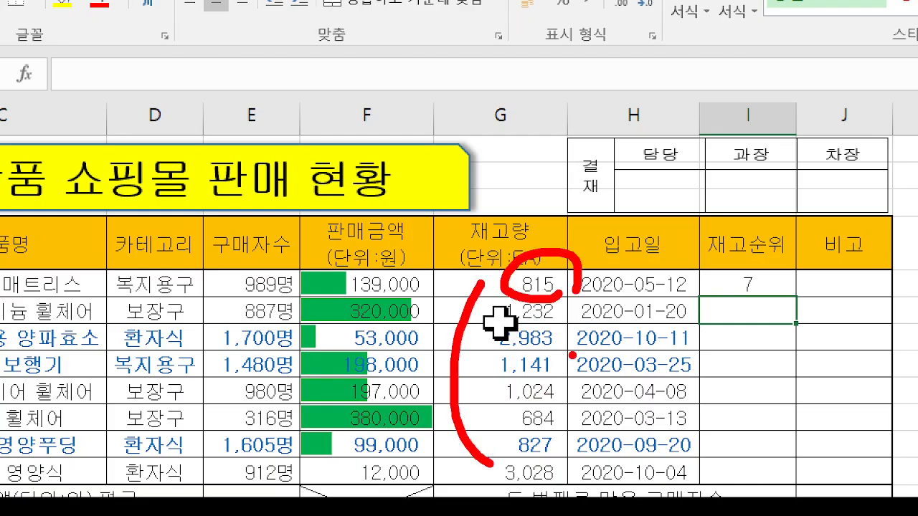
left_click_drag(572, 335, 588, 399)
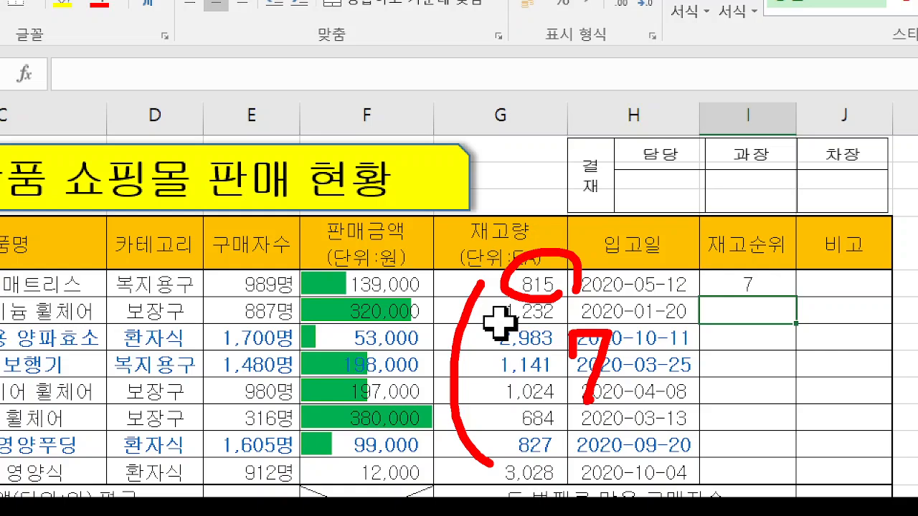
key("Escape")
Fill the stock rank (재고순위) formula from I5 down to I12
left_click(775, 283)
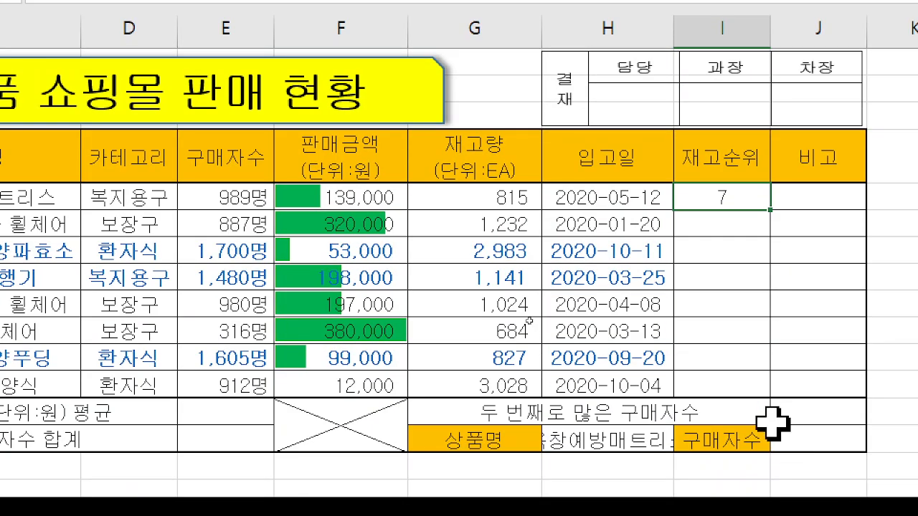
mouse_move(760, 213)
left_mouse_down()
mouse_move(790, 213)
mouse_move(774, 224)
mouse_move(773, 375)
mouse_move(810, 393)
left_mouse_up()
left_click(809, 374)
key("Escape")
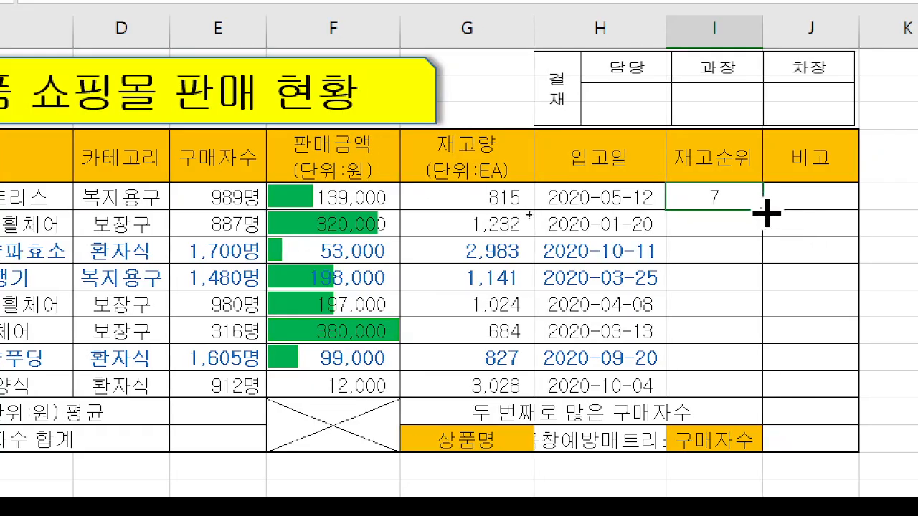
left_click_drag(765, 211, 763, 396)
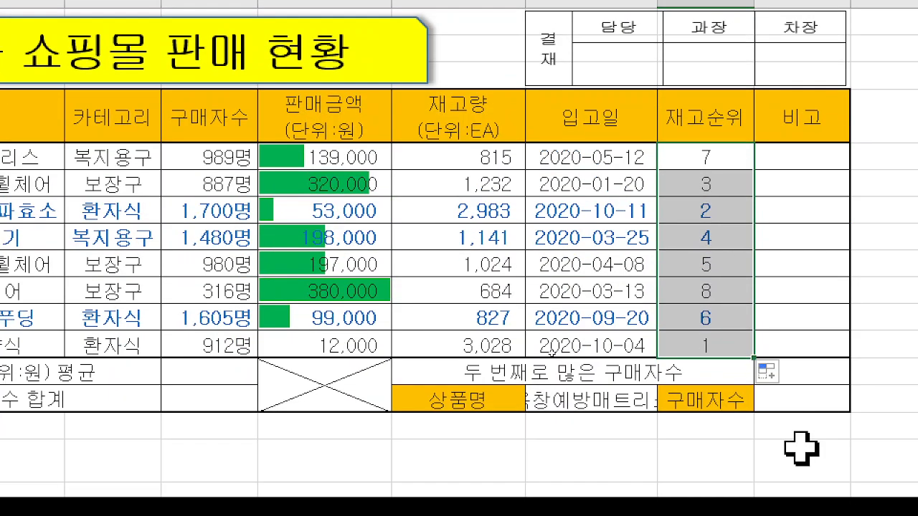
left_click_drag(424, 325, 532, 363)
mouse_move(714, 362)
left_mouse_down()
mouse_move(720, 338)
mouse_move(713, 355)
left_mouse_up()
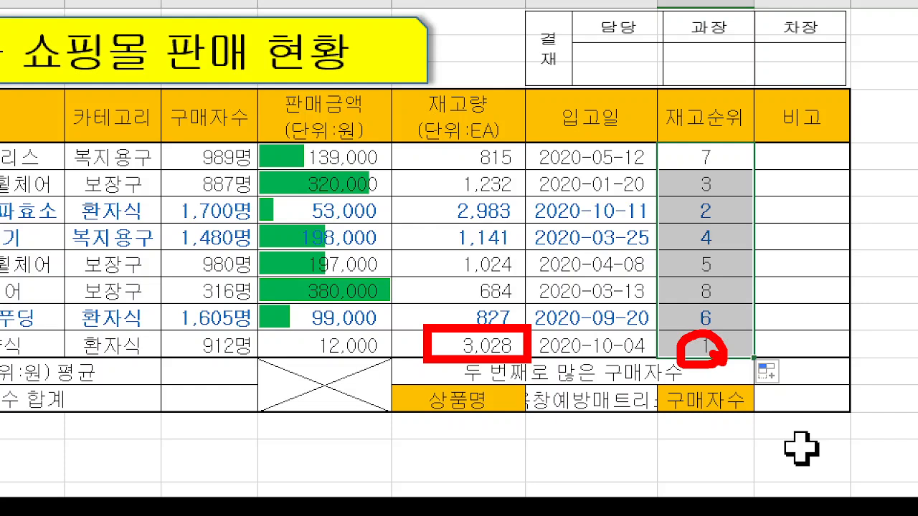
key("Escape")
key("ctrl+4")
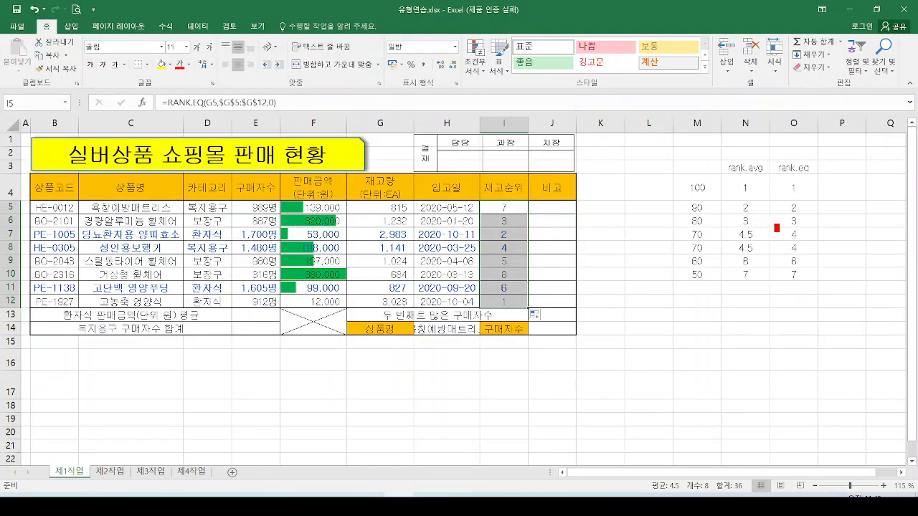
left_click_drag(776, 228, 817, 255)
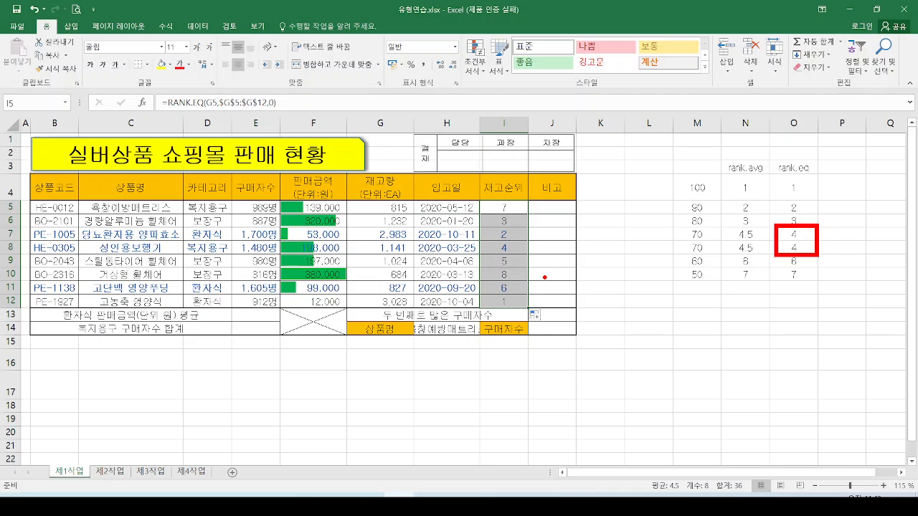
key("Escape")
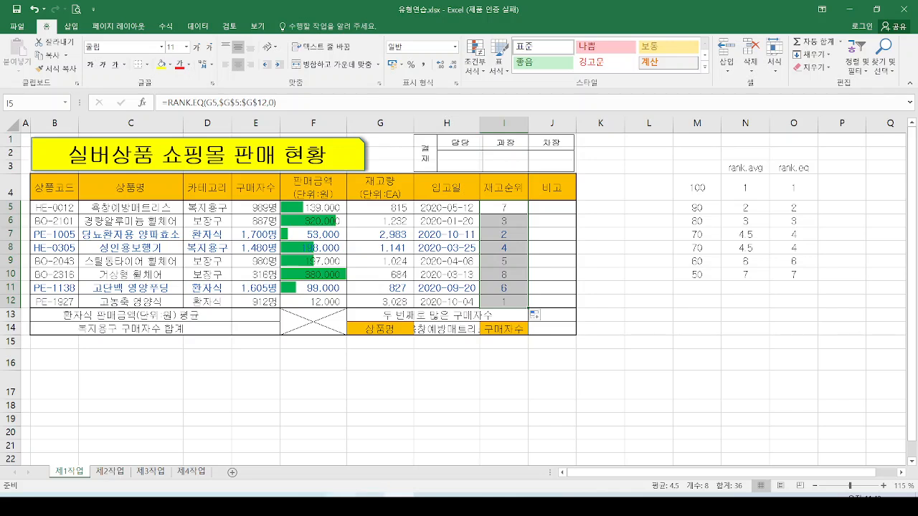
Switch to the PowerPoint slides, review the ranking task's instructions, advance to the IF function slide and circle the 1~3까지 condition
left_click(162, 506)
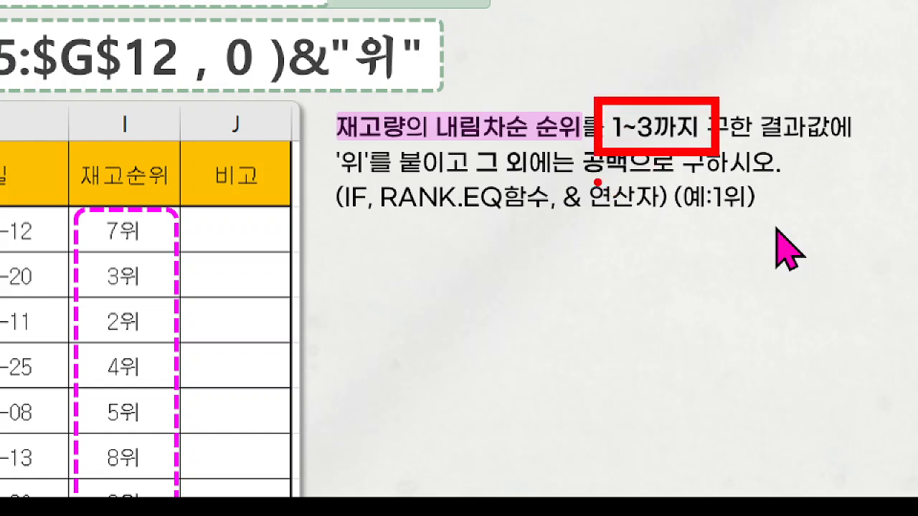
left_click_drag(589, 177, 647, 179)
left_click_drag(681, 53, 735, 51)
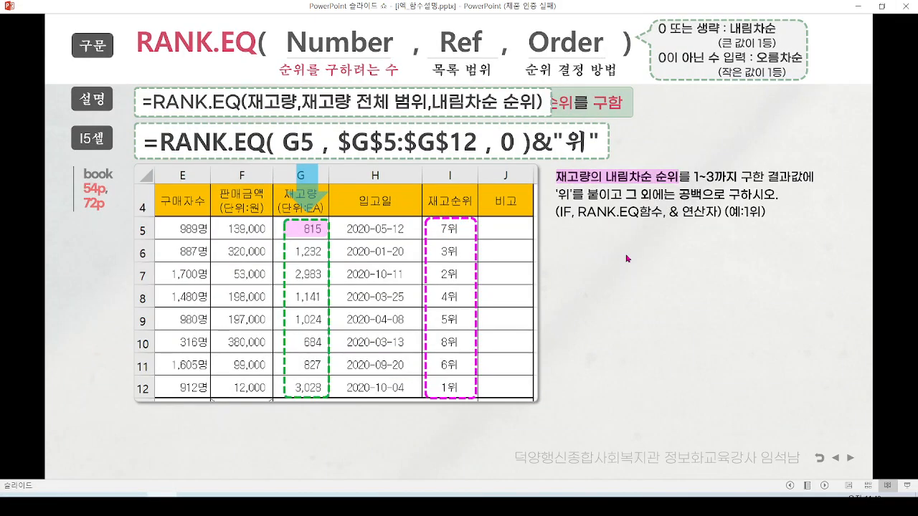
left_click(609, 285)
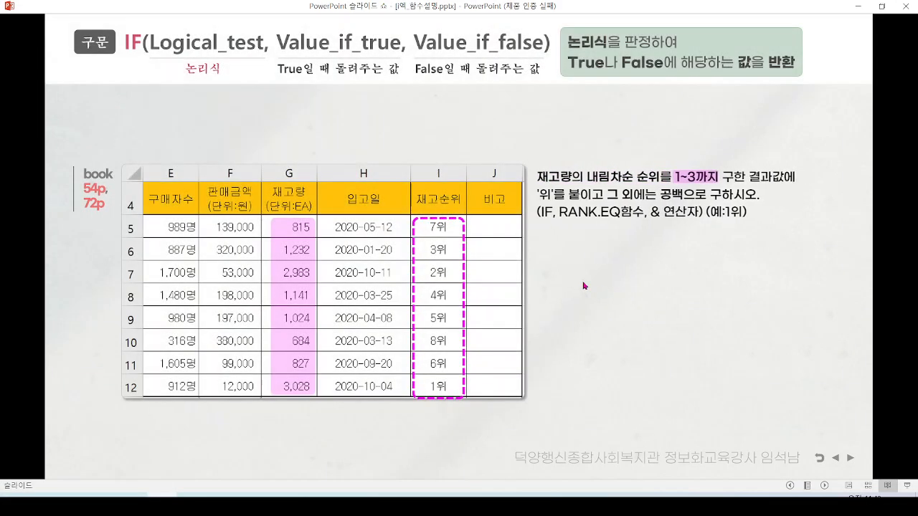
key("ctrl+p")
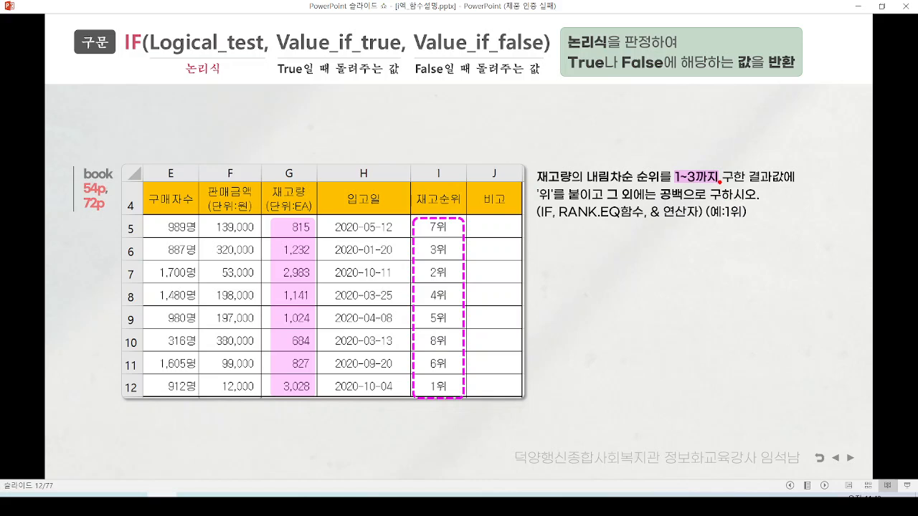
mouse_move(719, 182)
left_mouse_down()
mouse_move(666, 185)
mouse_move(719, 167)
mouse_move(711, 190)
left_mouse_up()
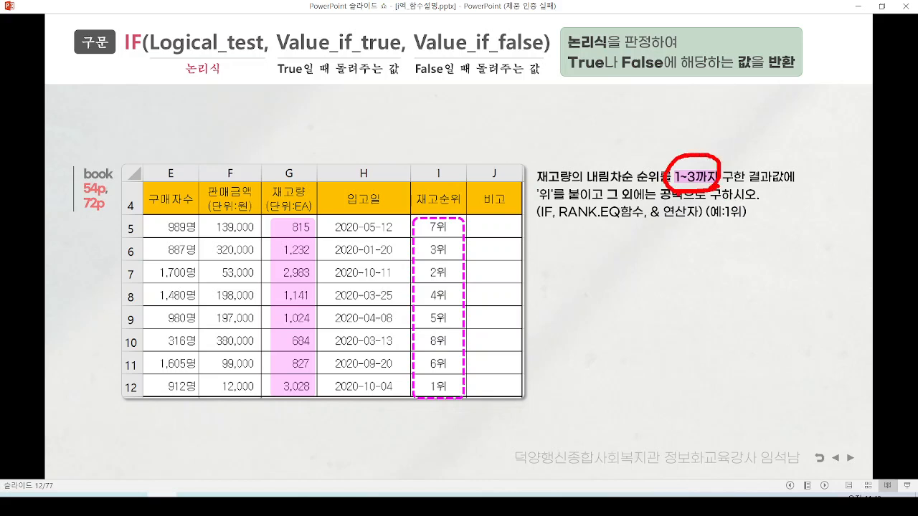
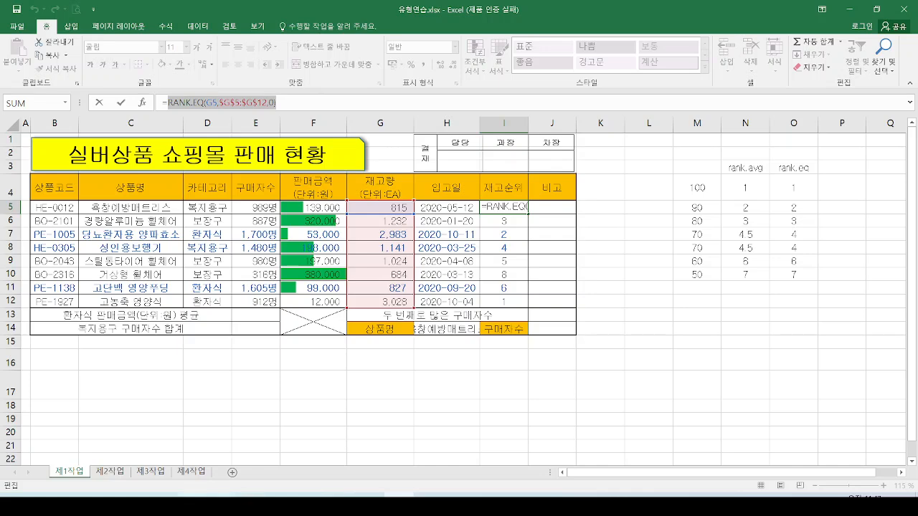
Switch to the PowerPoint slide and mark both RANK.EQ parts of the IF formula for I5 to compare them
key("alt+Tab")
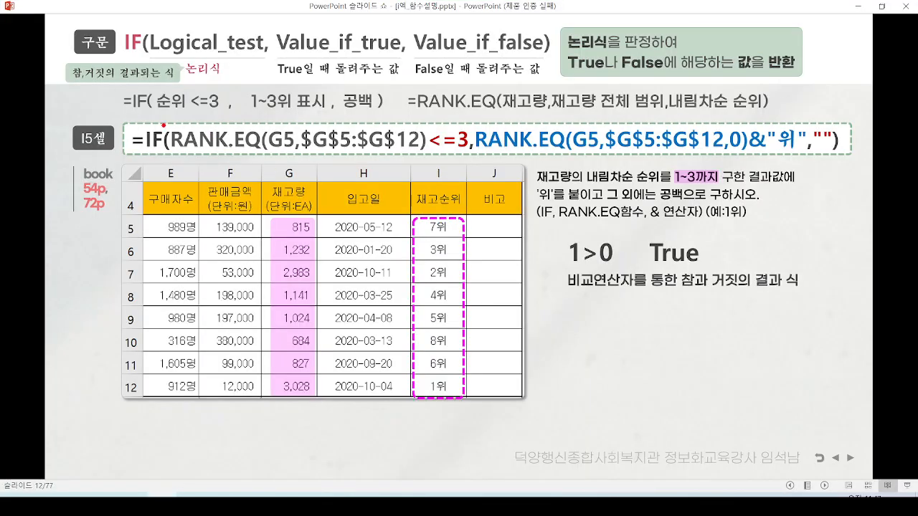
left_click_drag(172, 122, 423, 153)
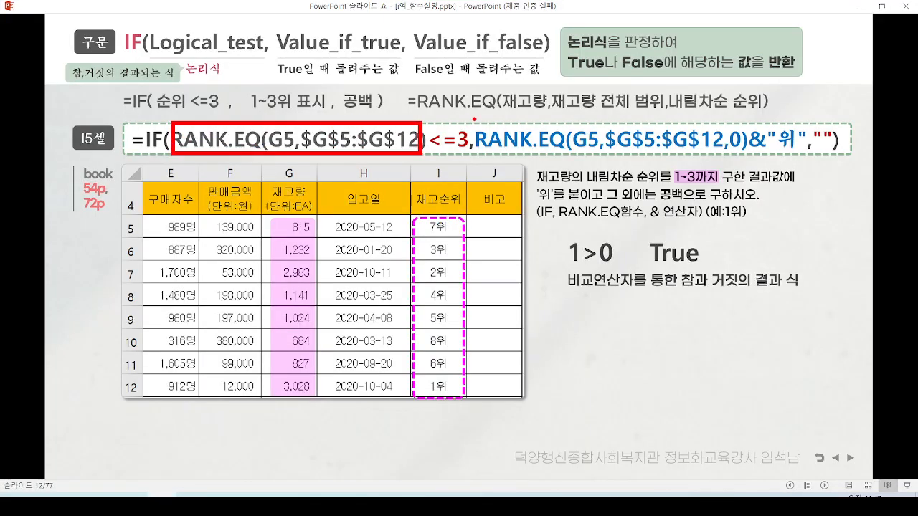
mouse_move(474, 120)
left_mouse_down()
mouse_move(520, 150)
mouse_move(751, 156)
left_mouse_up()
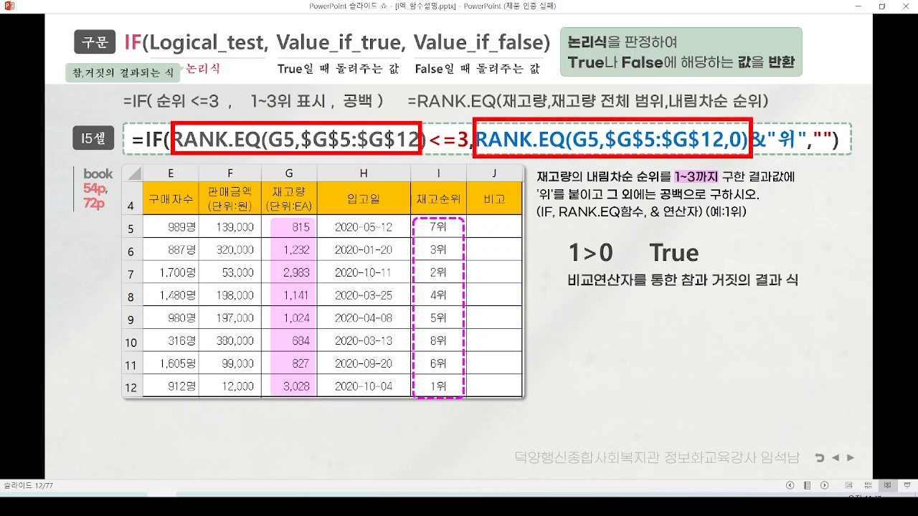
left_click_drag(345, 110, 362, 101)
mouse_move(639, 150)
left_mouse_down()
mouse_move(541, 121)
mouse_move(644, 161)
left_mouse_up()
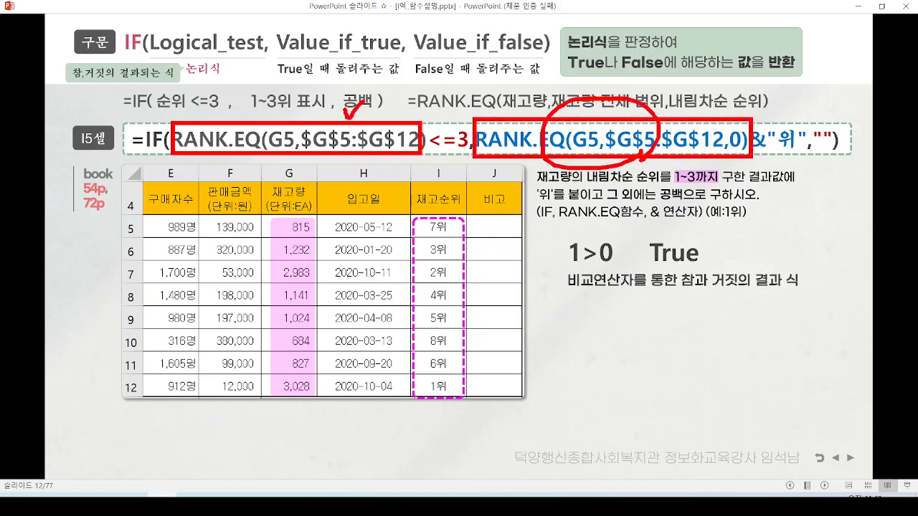
Switch back to the Excel workbook and wrap the RANK.EQ formula in I5 in IF, with the rank <=3 as the logical test
key("e")
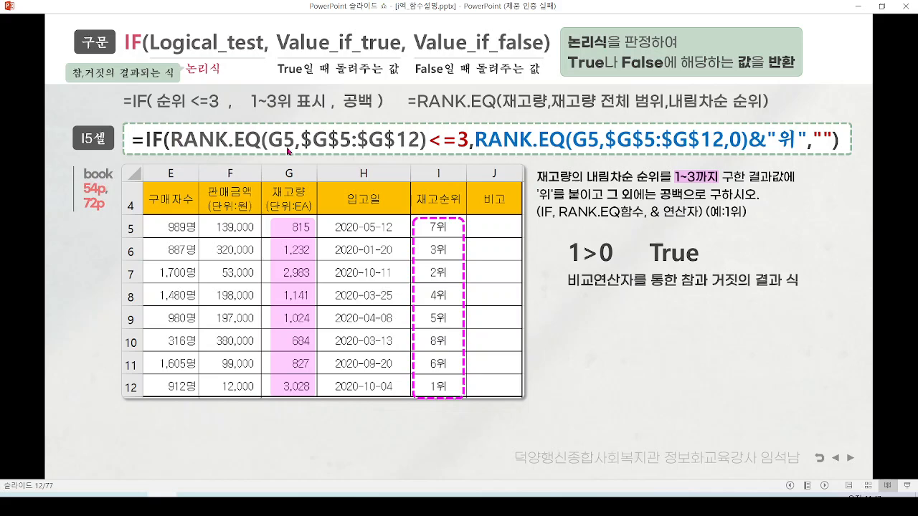
left_click(861, 11)
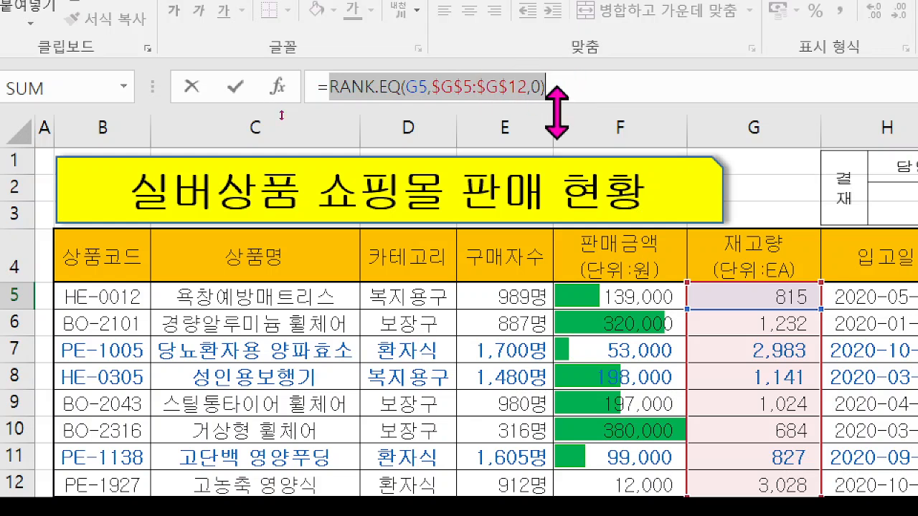
left_click(328, 87)
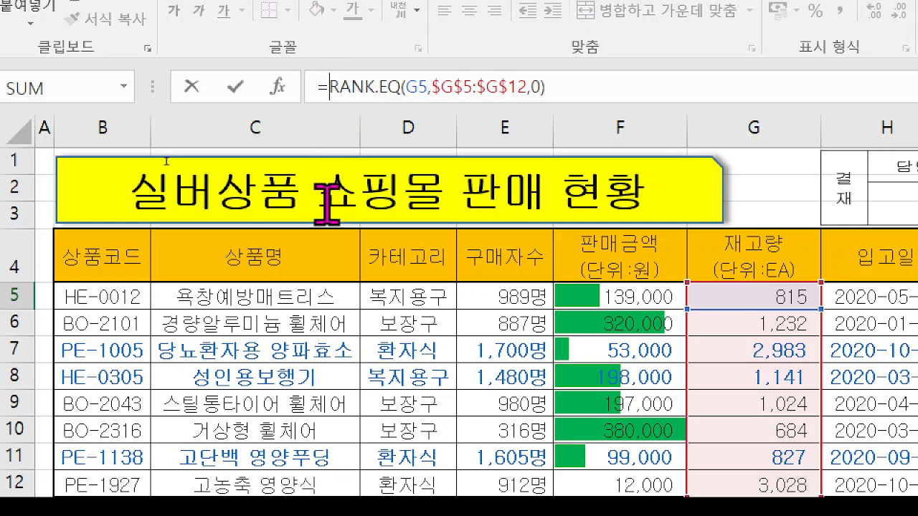
type("if")
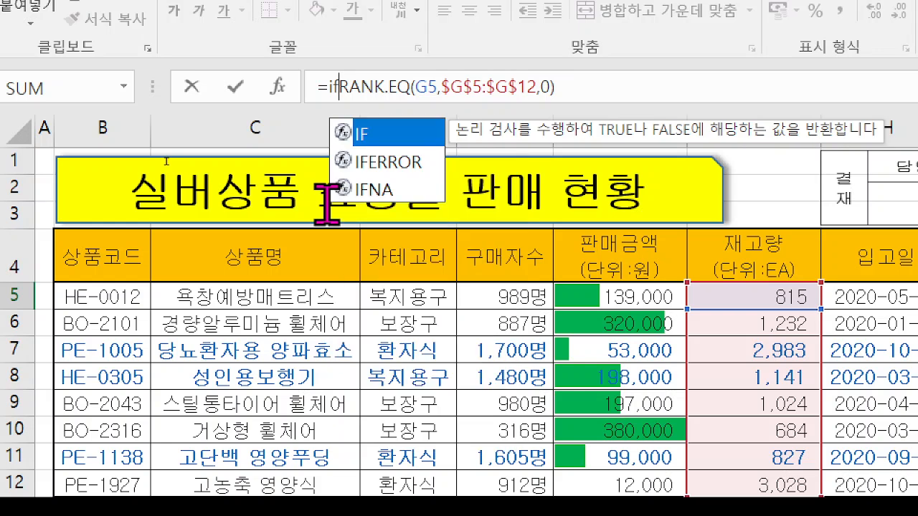
double_click(365, 136)
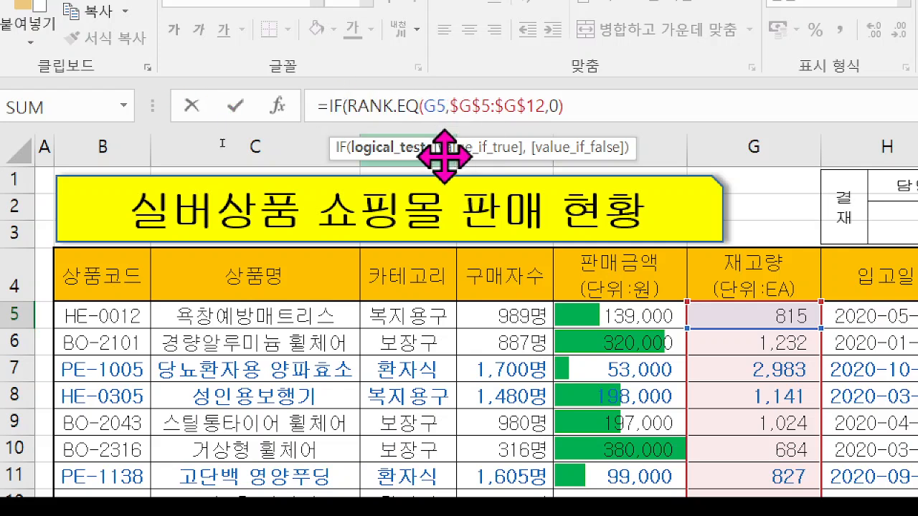
left_click_drag(354, 121, 557, 121)
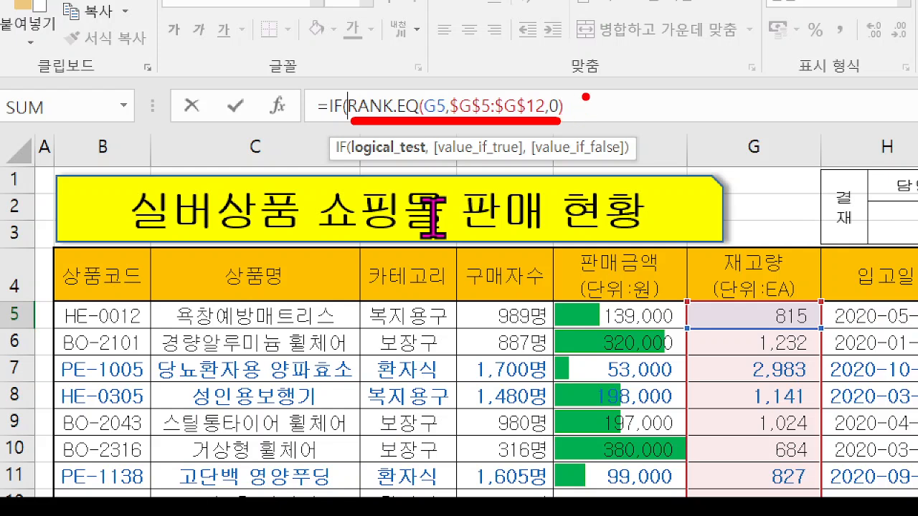
key("Escape")
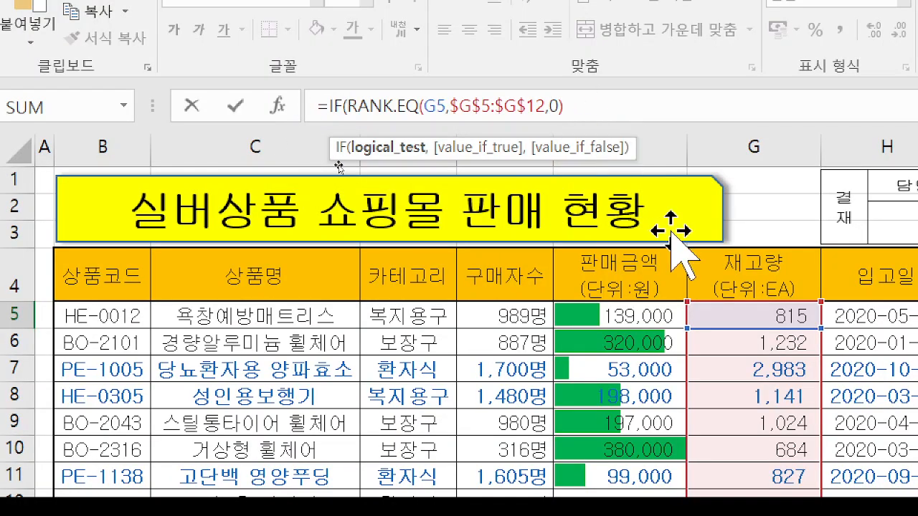
type("<=3")
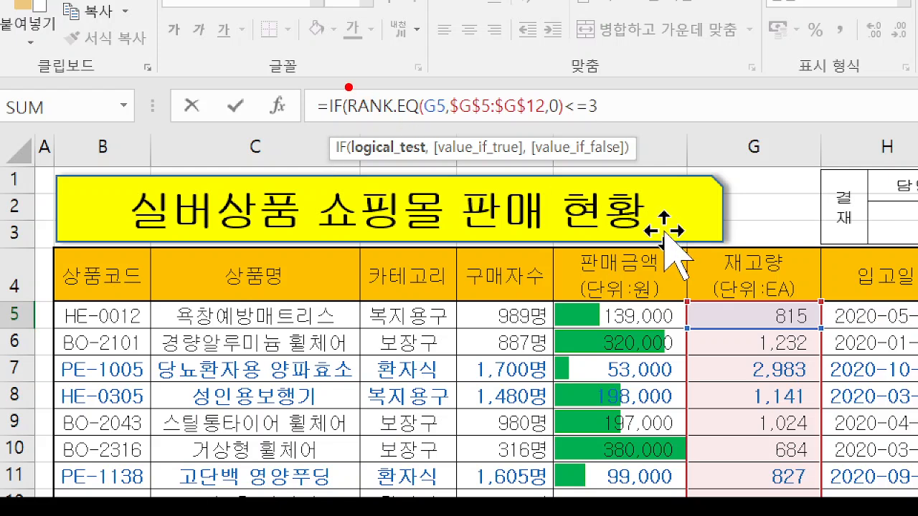
mouse_move(345, 84)
left_mouse_down()
mouse_move(396, 125)
mouse_move(606, 113)
left_mouse_up()
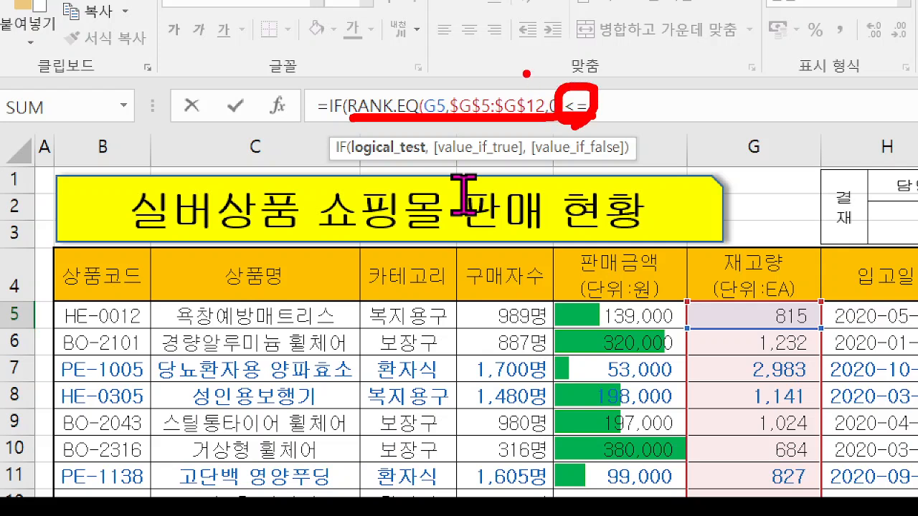
type("3")
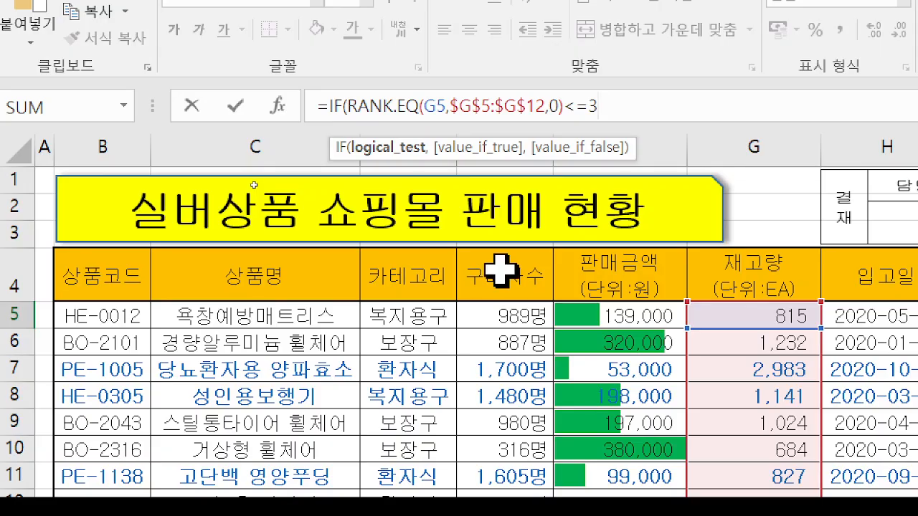
Enter RANK.EQ(G5,$G$5:$G$12,0)&"위" as the value-if-true argument of the IF formula in I5
type(",")
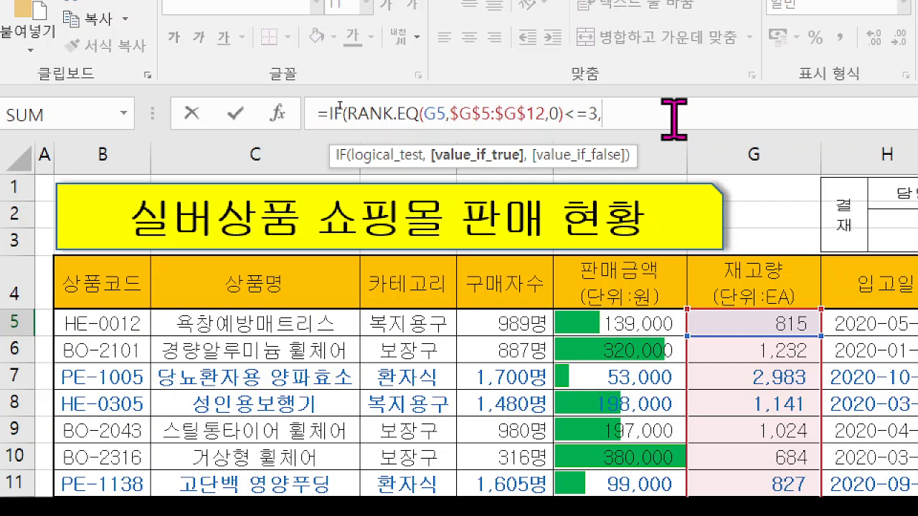
type("RANK.EQ(G5,$G$5:$G$12,0)")
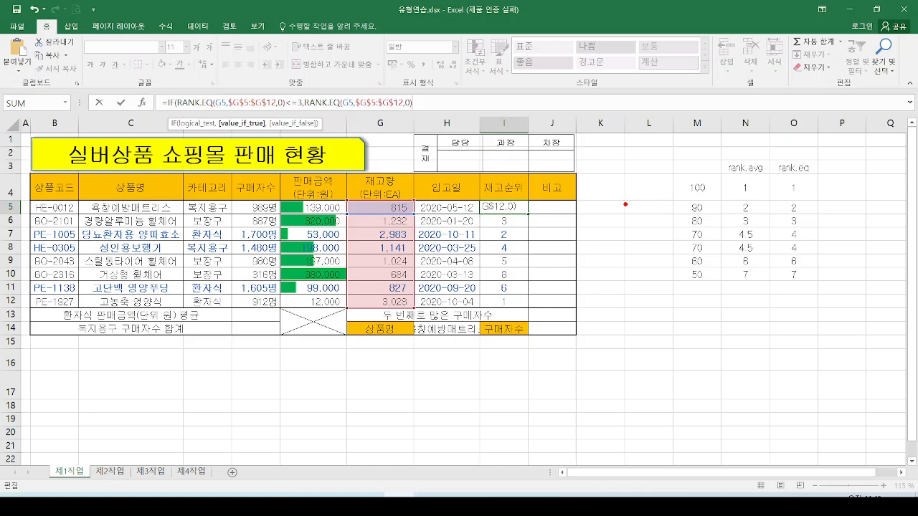
mouse_move(626, 204)
left_mouse_down()
mouse_move(647, 223)
mouse_move(633, 245)
left_mouse_up()
left_click_drag(655, 198, 659, 270)
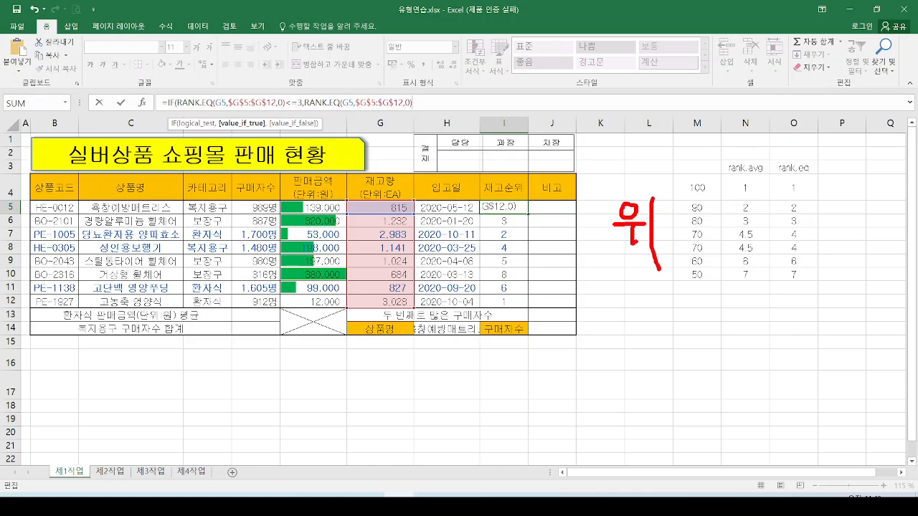
mouse_move(606, 238)
left_mouse_down()
mouse_move(592, 248)
mouse_move(580, 211)
mouse_move(611, 269)
left_mouse_up()
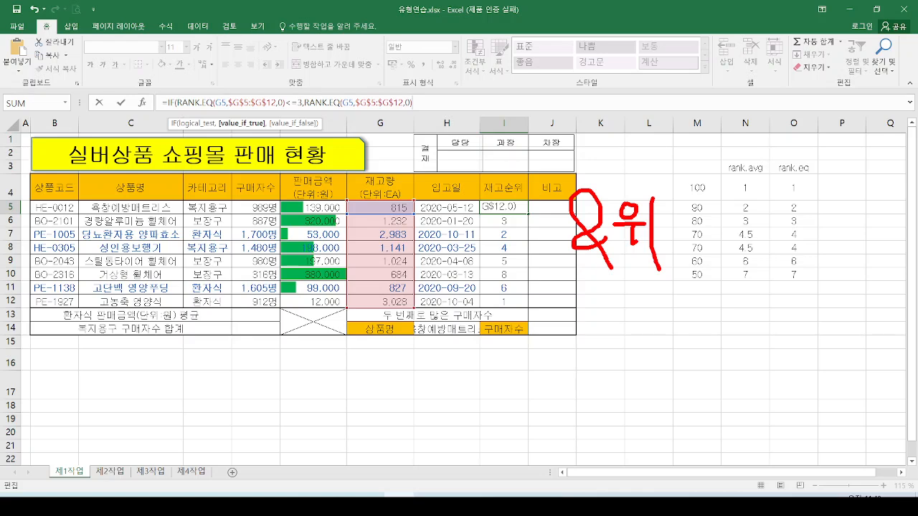
key("Escape")
type("&")
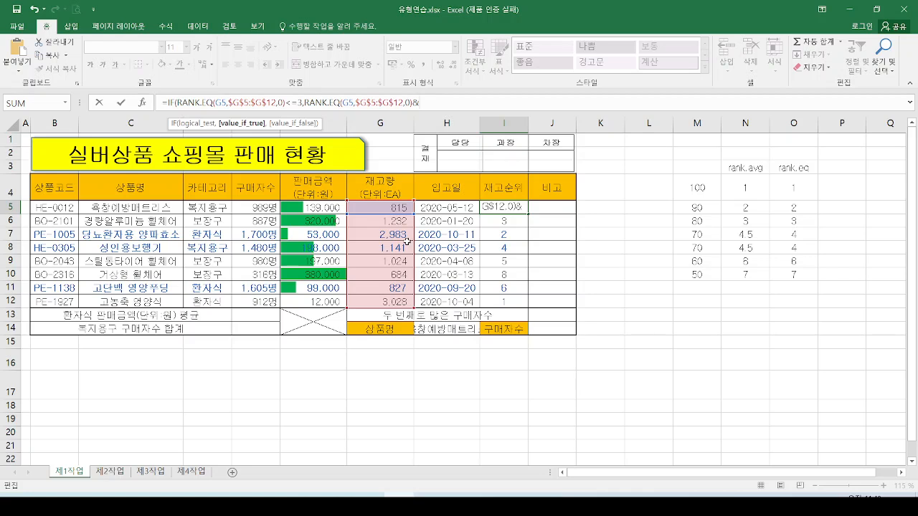
type("\"위\"")
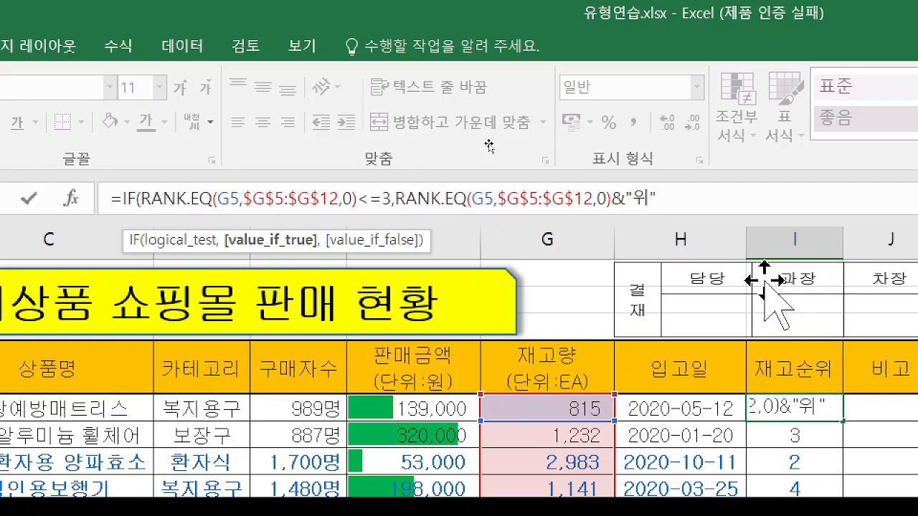
Set the value-if-false argument in I5 to an empty string "" and complete the IF formula
type(",")
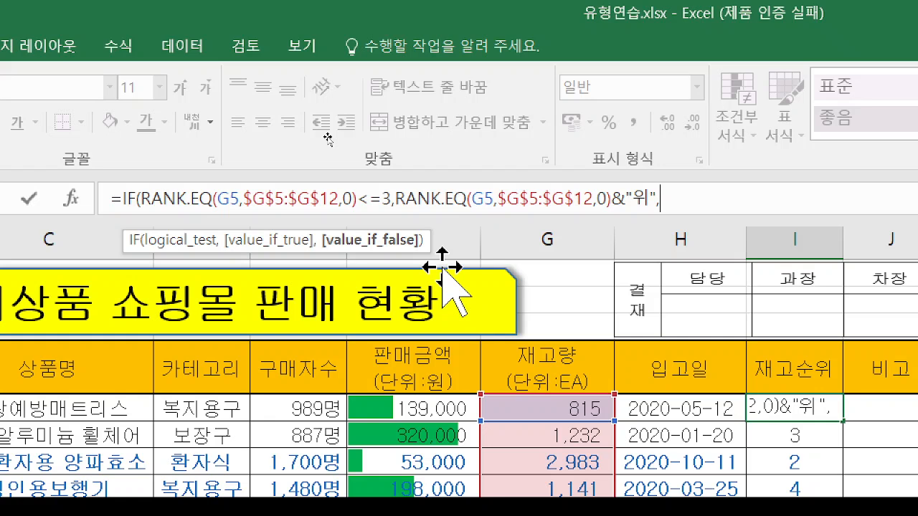
type("\"\"")
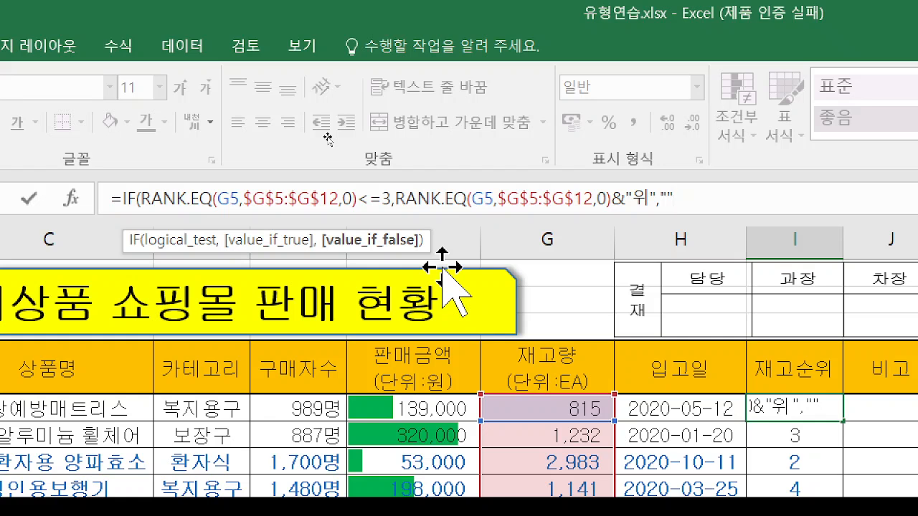
type(")")
key("Return")
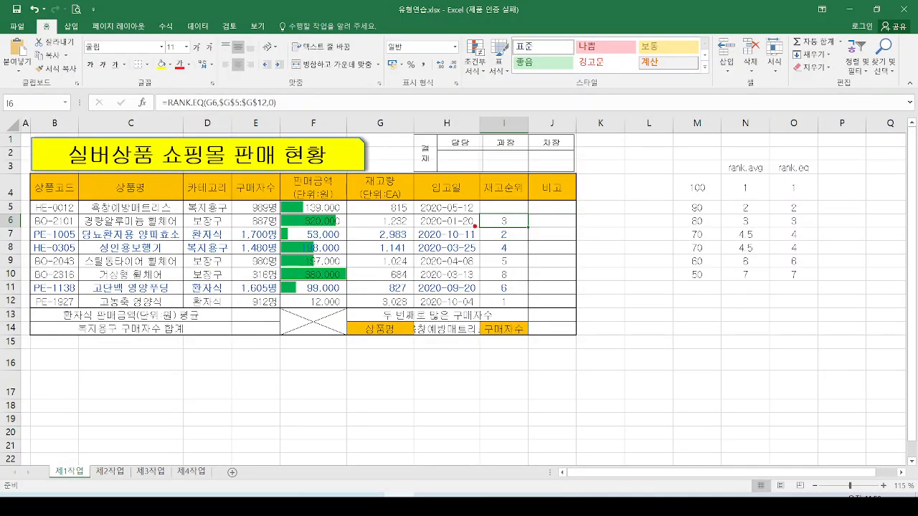
Mark the result in I5, clear the markings, and fill the IF formula from I5 down to I12
left_click_drag(485, 203, 529, 219)
mouse_move(509, 181)
left_mouse_down()
mouse_move(559, 203)
mouse_move(550, 227)
mouse_move(515, 213)
left_mouse_up()
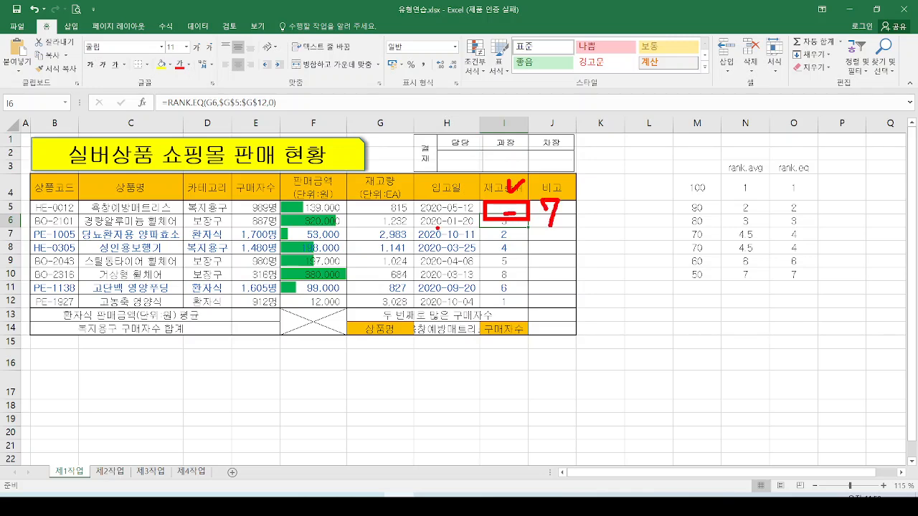
key("Escape")
left_click(498, 206)
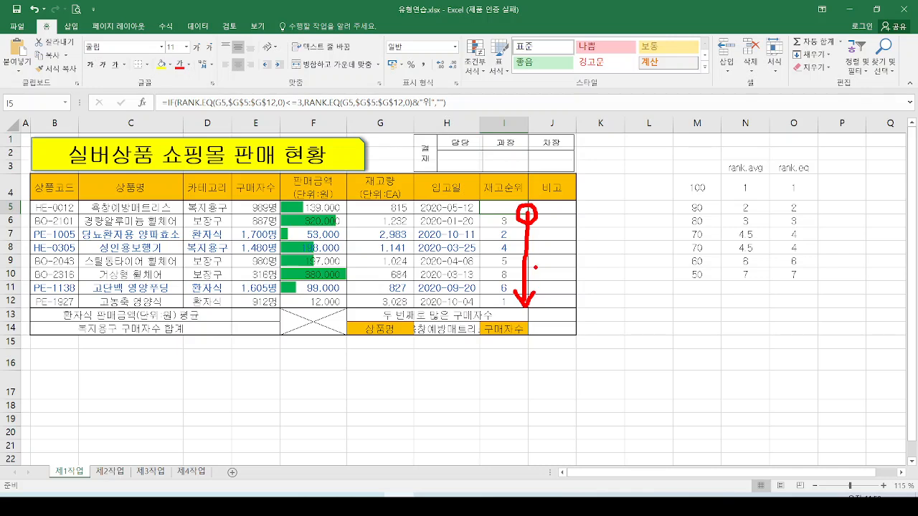
left_click_drag(528, 214, 528, 307)
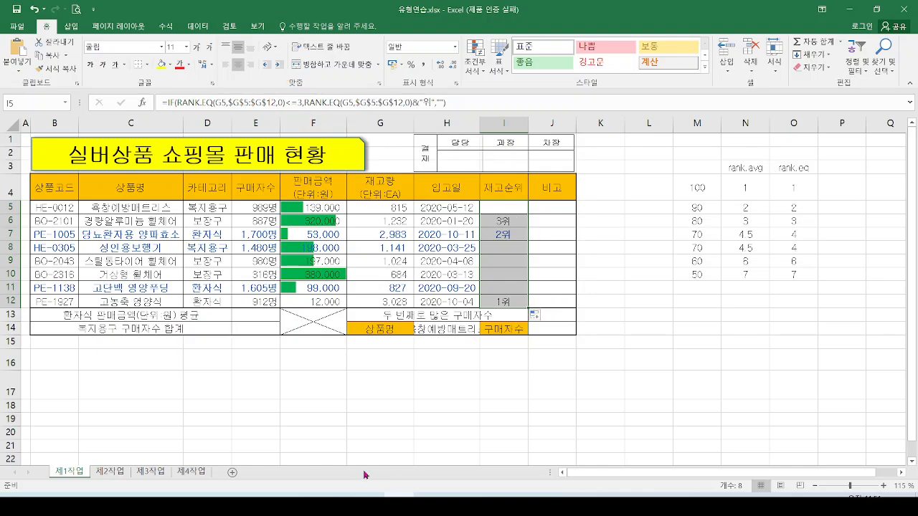
Switch to the PowerPoint IF slide, mark each argument of the I5 formula, and reveal the final ranks in the slide's table
key("alt+Tab")
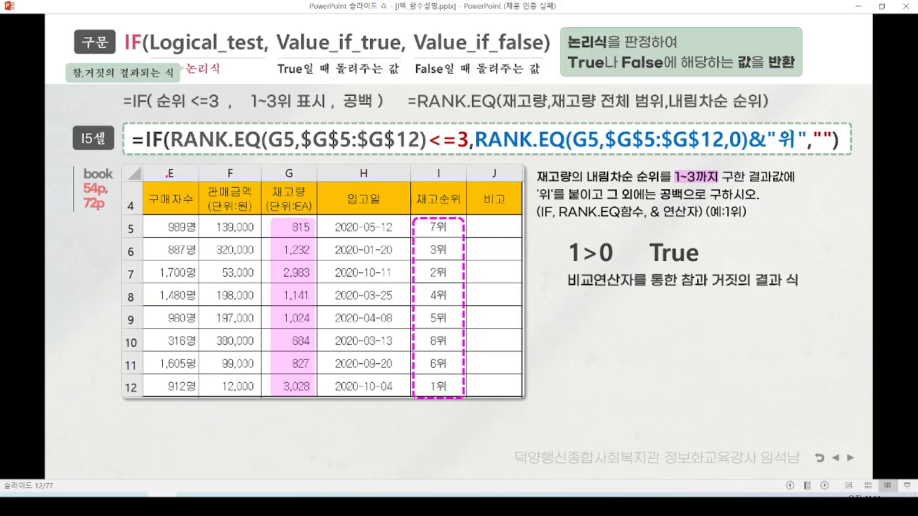
mouse_move(129, 152)
left_mouse_down()
mouse_move(422, 179)
mouse_move(729, 193)
mouse_move(769, 173)
left_mouse_up()
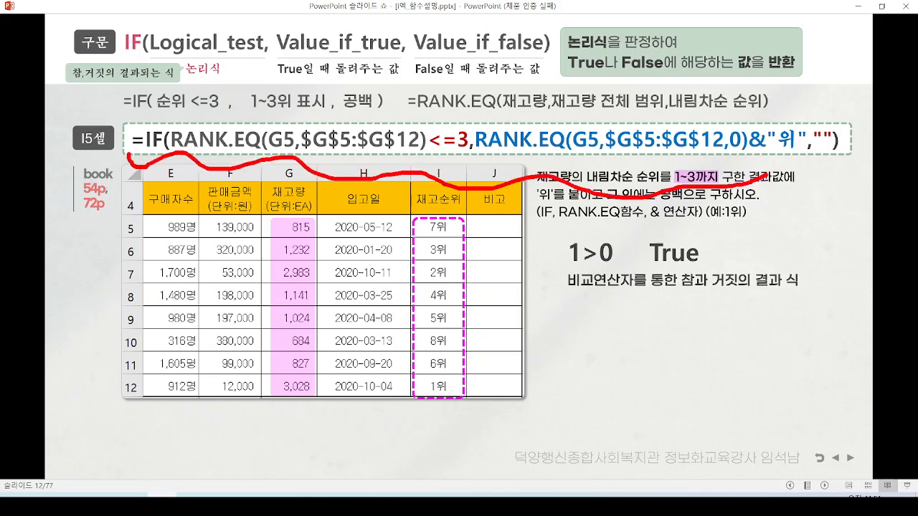
key("e")
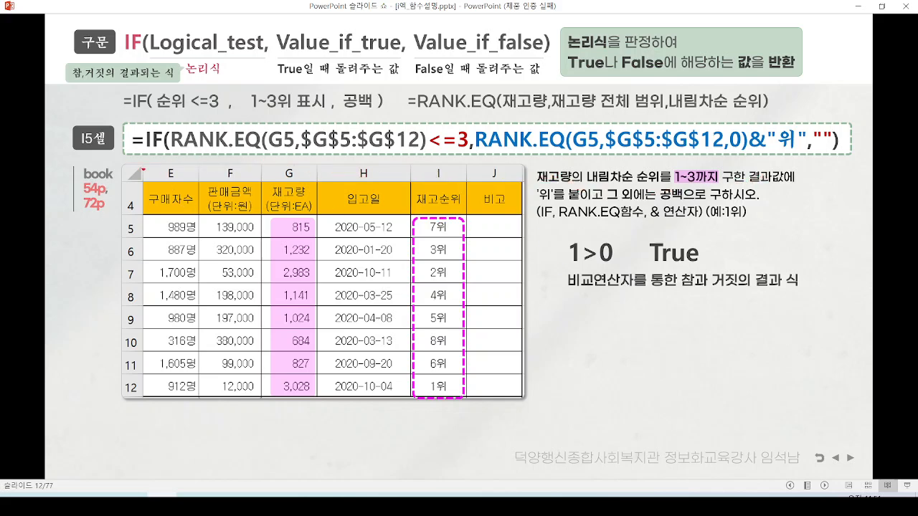
mouse_move(172, 118)
left_mouse_down()
mouse_move(186, 147)
mouse_move(470, 158)
left_mouse_up()
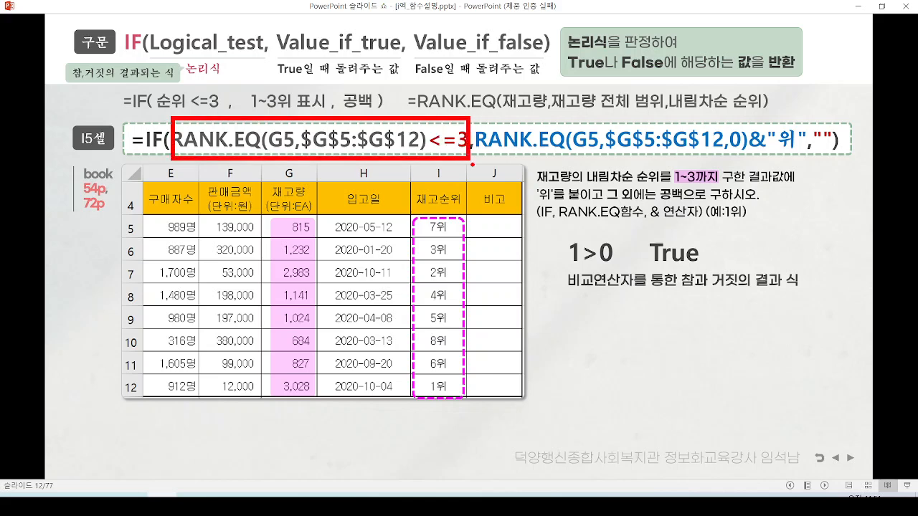
mouse_move(475, 119)
left_mouse_down()
mouse_move(546, 157)
mouse_move(807, 158)
left_mouse_up()
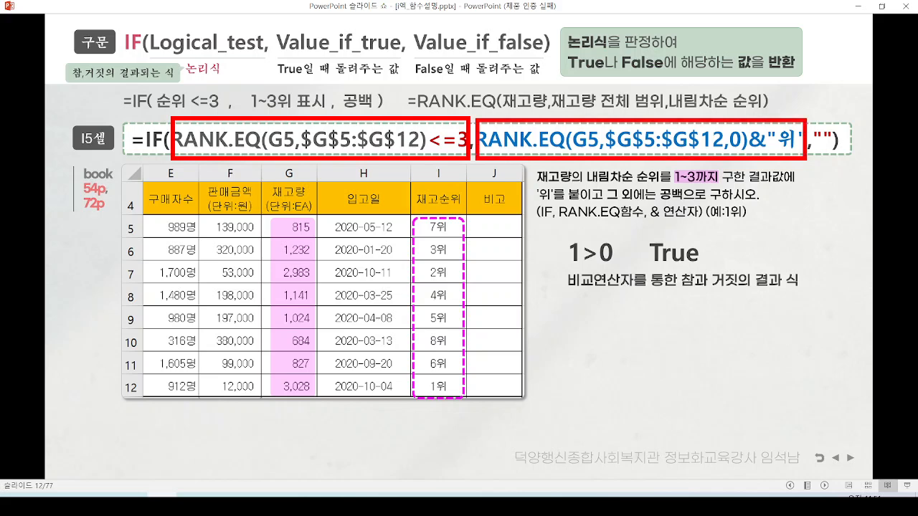
left_click_drag(811, 124, 838, 153)
key("Escape")
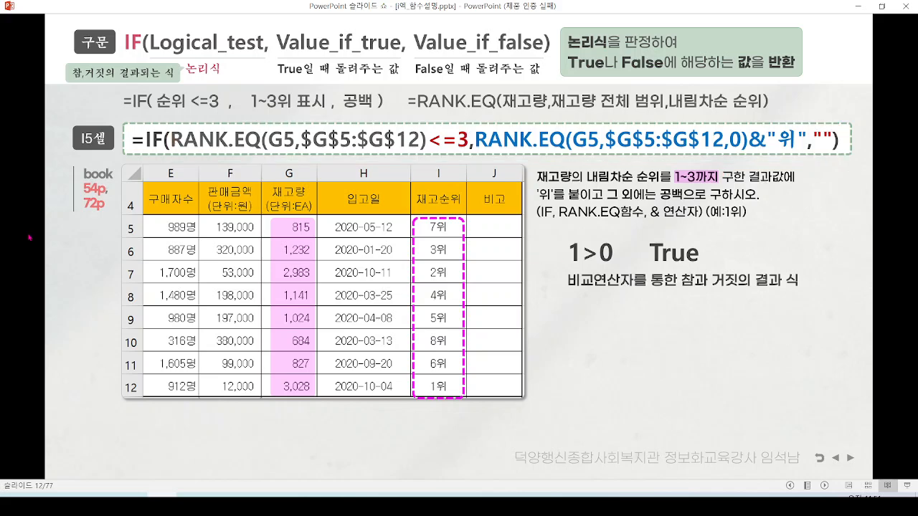
left_click(30, 221)
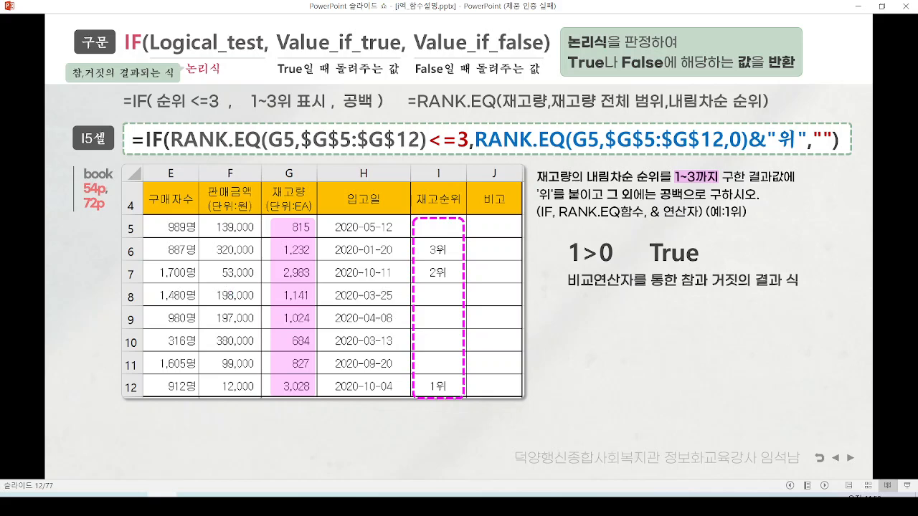
Advance to the REPT function slide, mark J5 and the task text, and reveal the 989 ÷ 300 example calculation
key("Right")
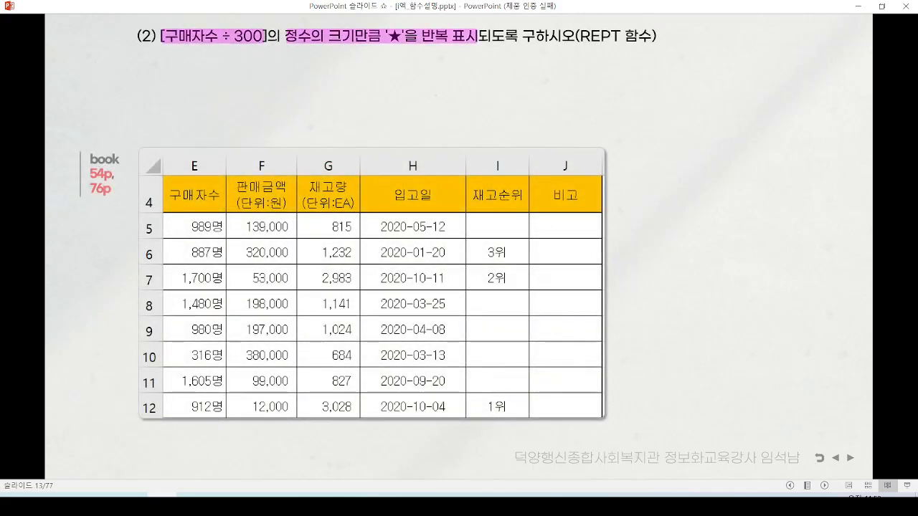
mouse_move(591, 231)
left_mouse_down()
mouse_move(538, 219)
mouse_move(595, 231)
left_mouse_up()
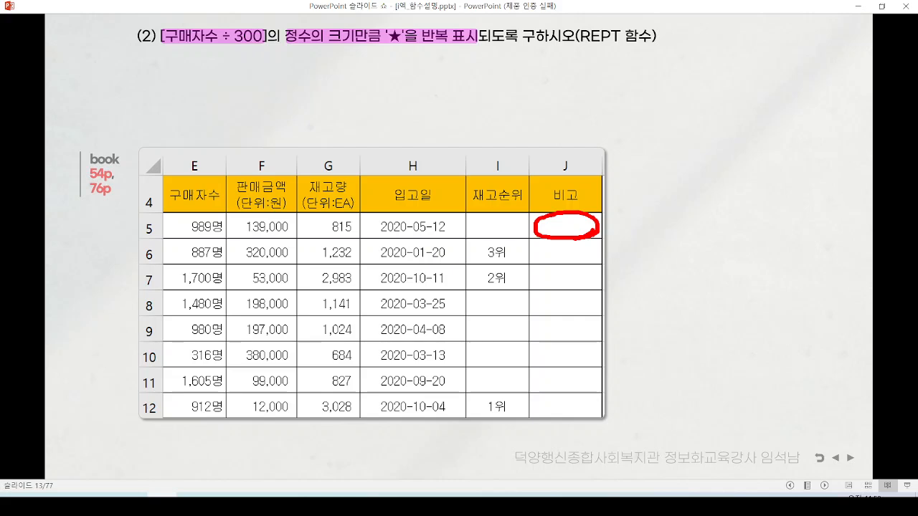
left_click_drag(161, 53, 610, 59)
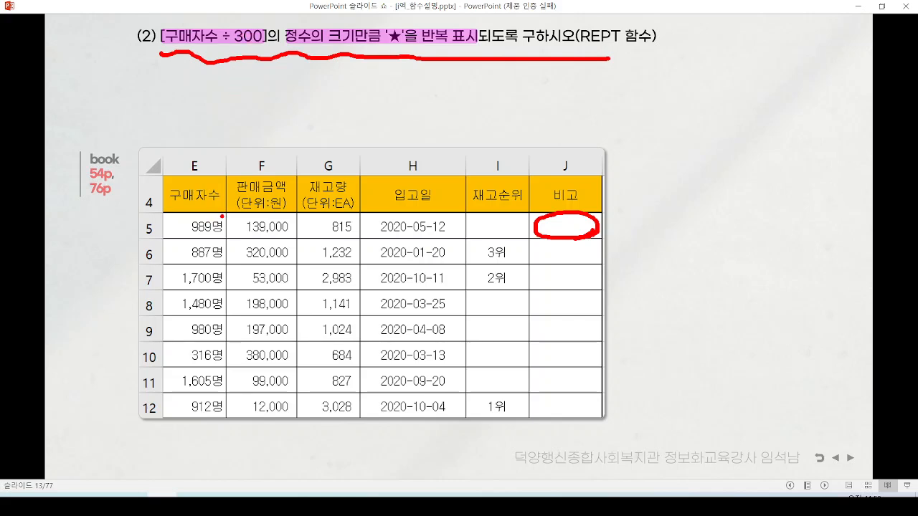
mouse_move(222, 215)
left_mouse_down()
mouse_move(173, 228)
mouse_move(231, 241)
mouse_move(223, 214)
left_mouse_up()
key("e")
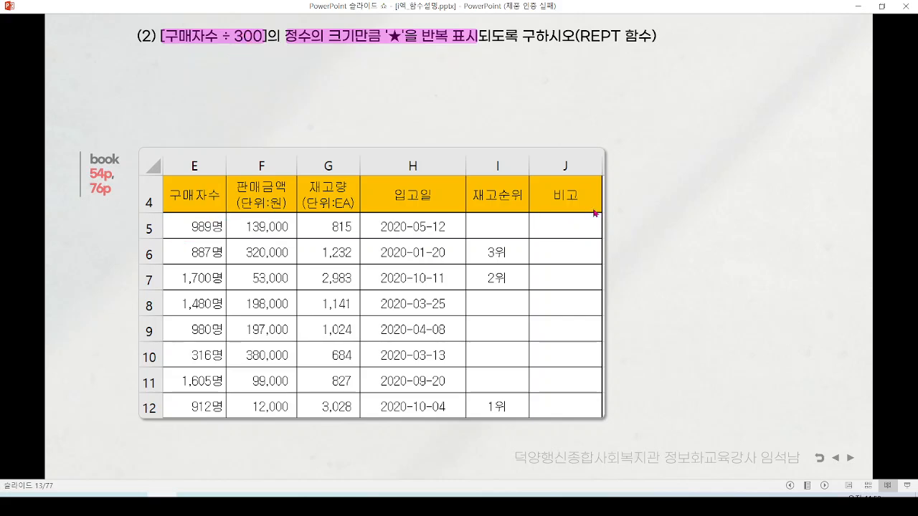
key("Right")
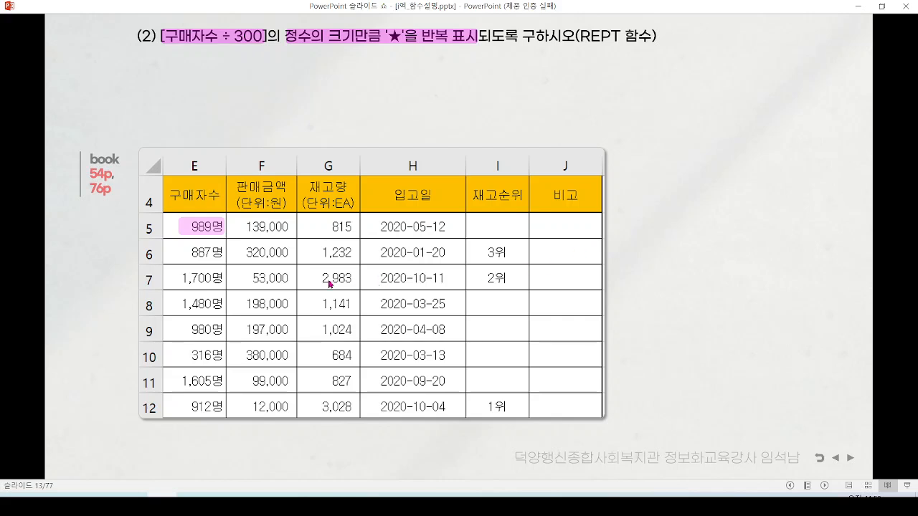
key("Right")
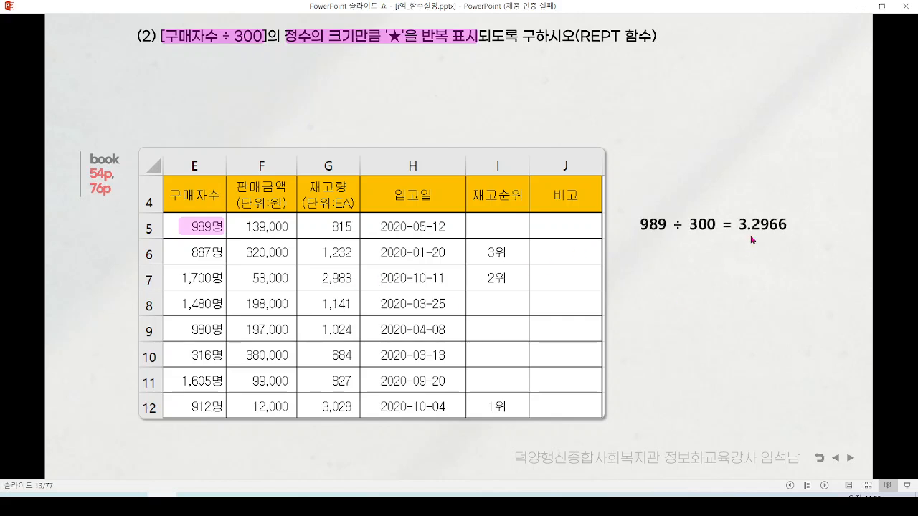
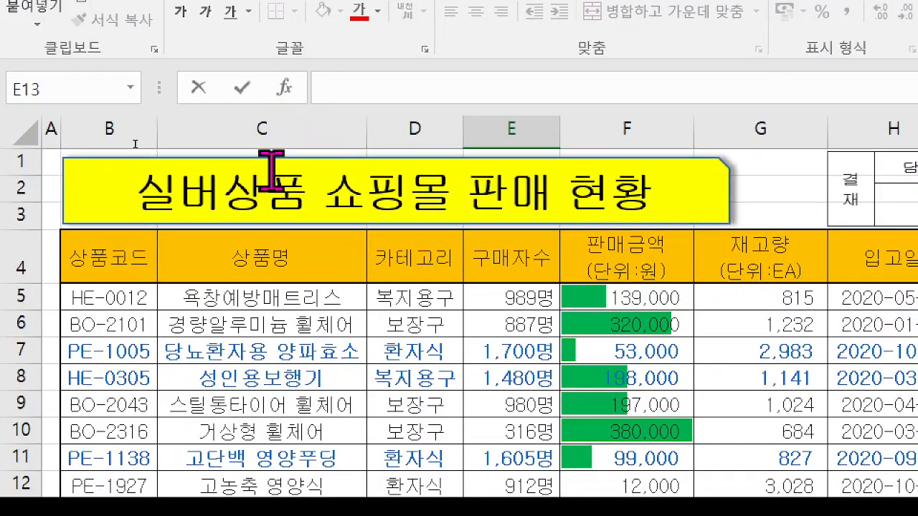
Start a SUMIF formula in E13 with the category cells D5:D12 as its condition range
type("=")
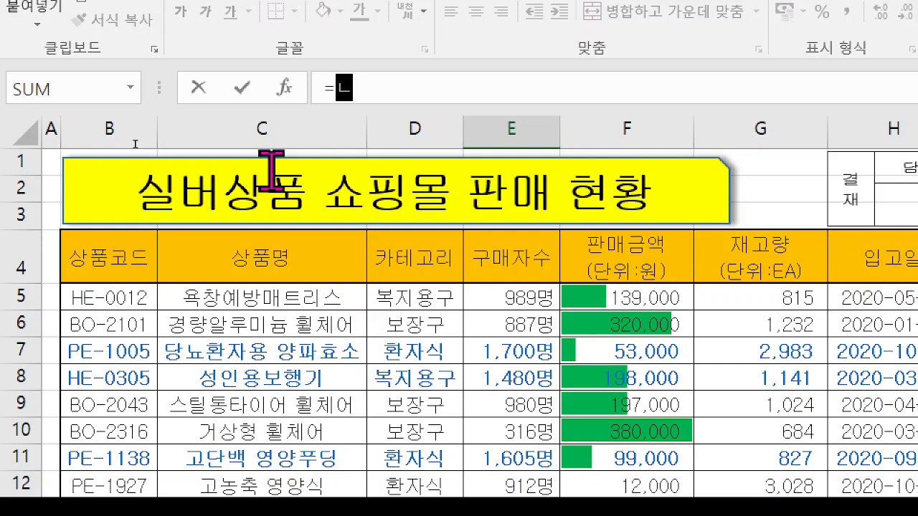
type("sum")
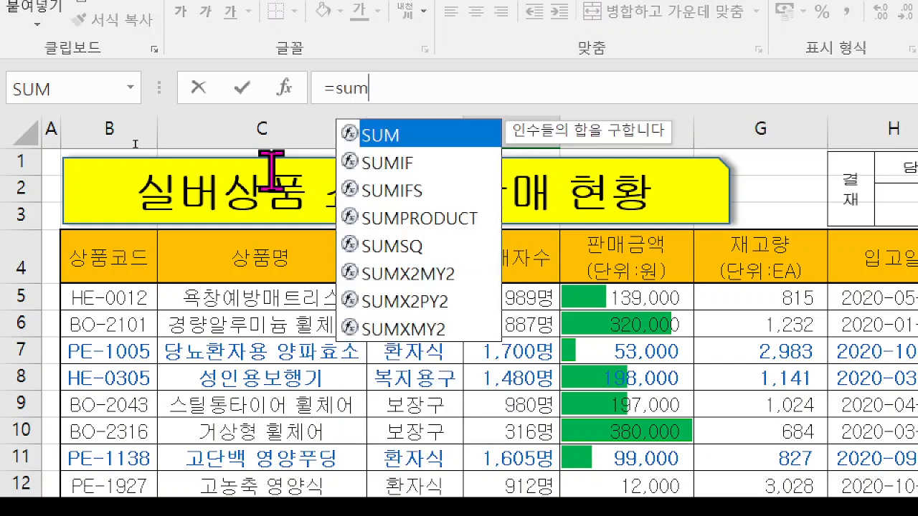
double_click(398, 164)
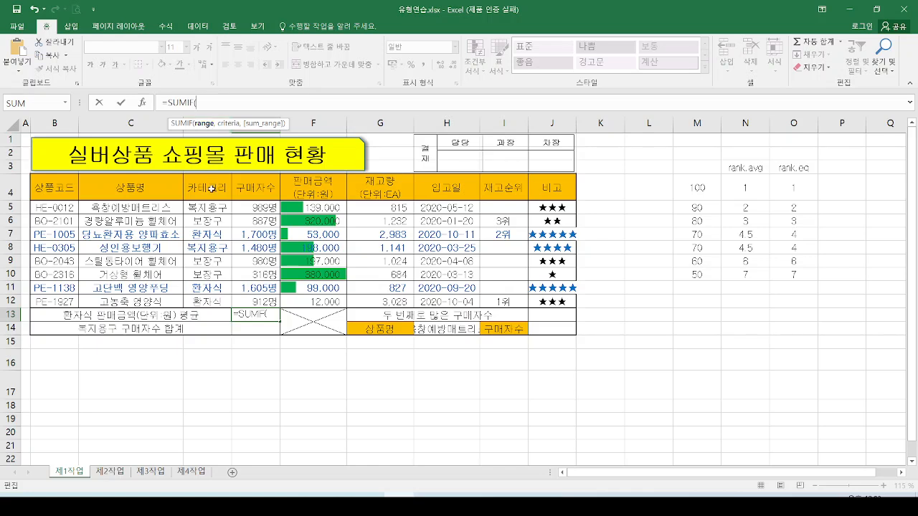
left_click_drag(207, 207, 207, 302)
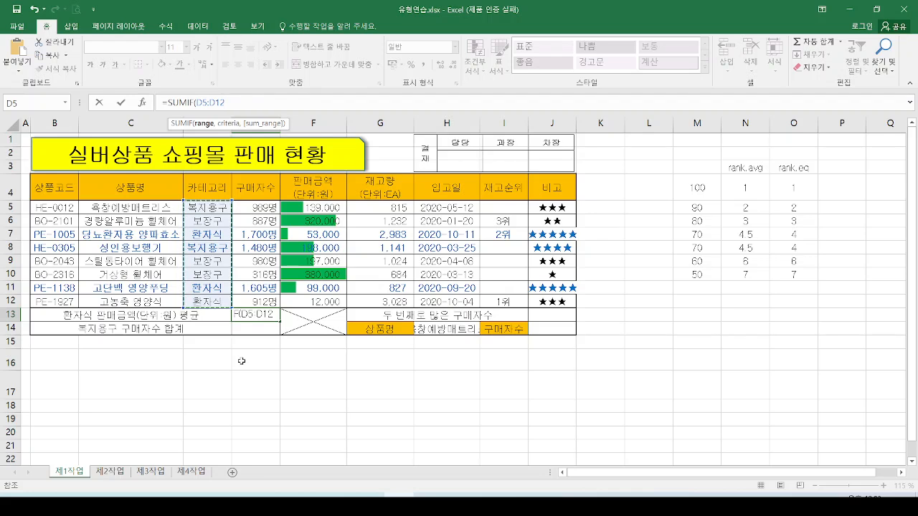
type(",")
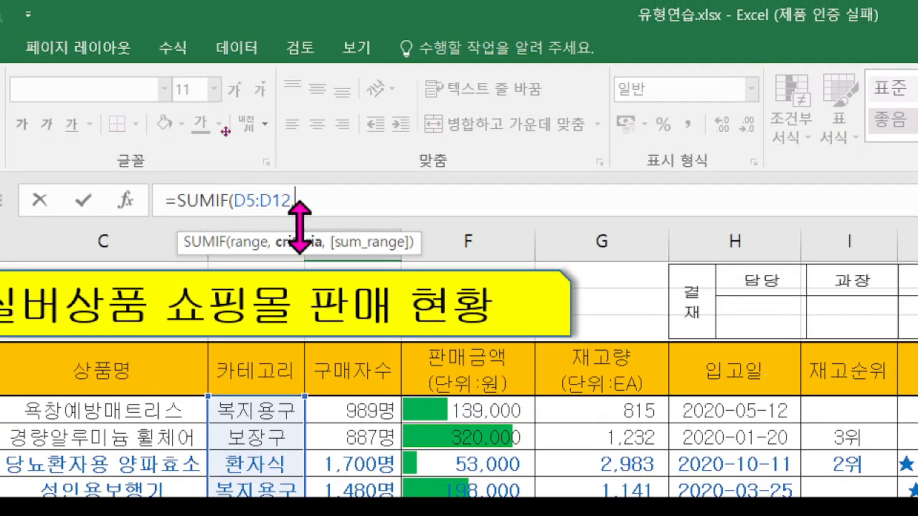
Add "환자식" as the criteria argument of the SUMIF formula in E13
type(",")
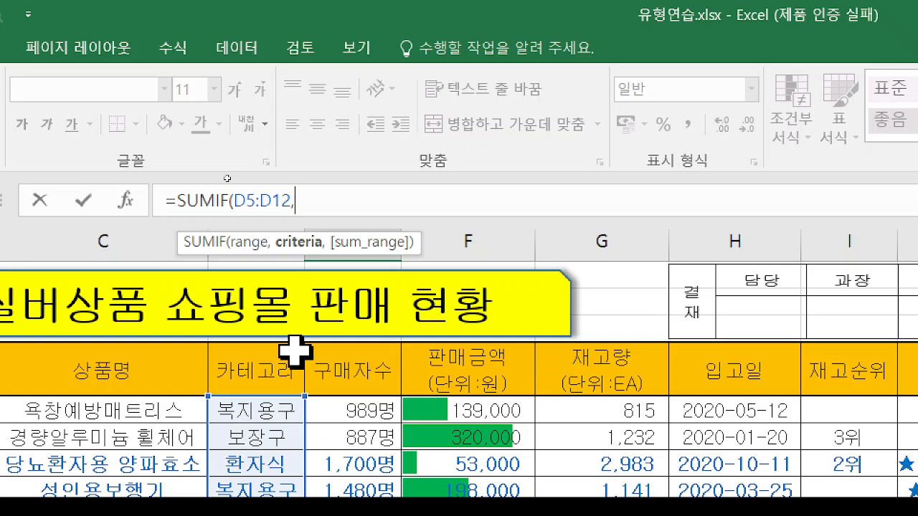
type("\"환자식")
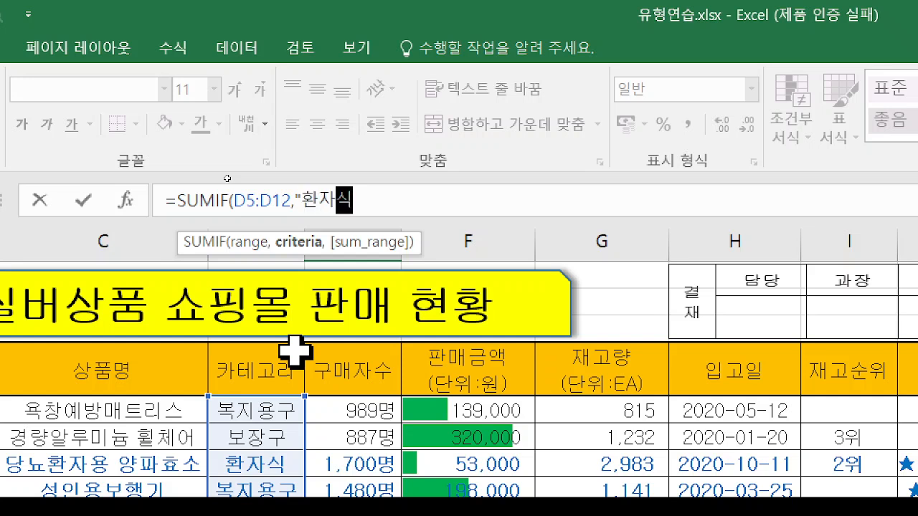
type("\"")
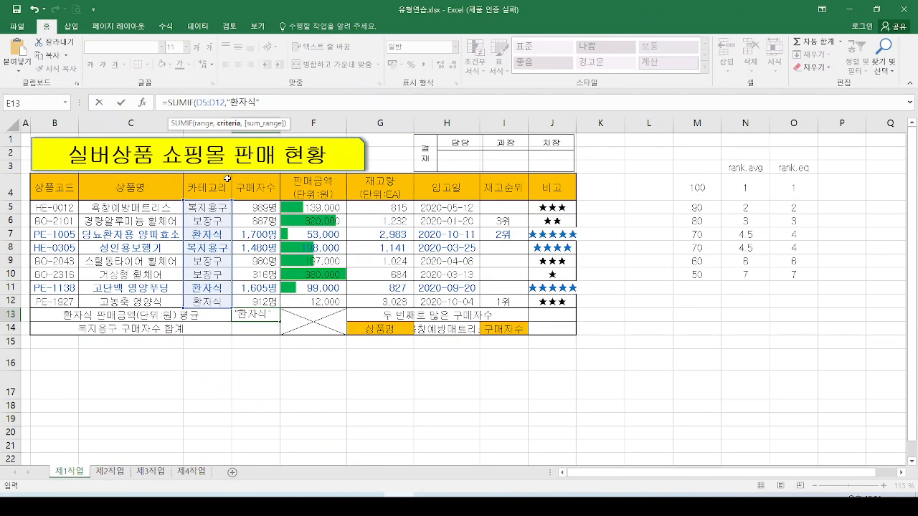
type(",")
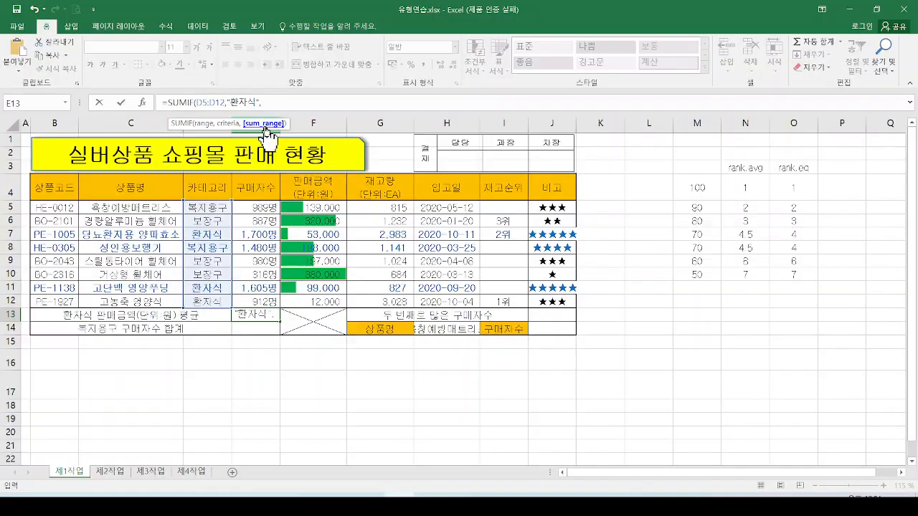
Set F5:F12 as the sum range and complete the SUMIF formula in E13
mouse_move(187, 229)
left_mouse_down()
mouse_move(224, 238)
mouse_move(286, 230)
mouse_move(309, 245)
left_mouse_up()
key("Escape")
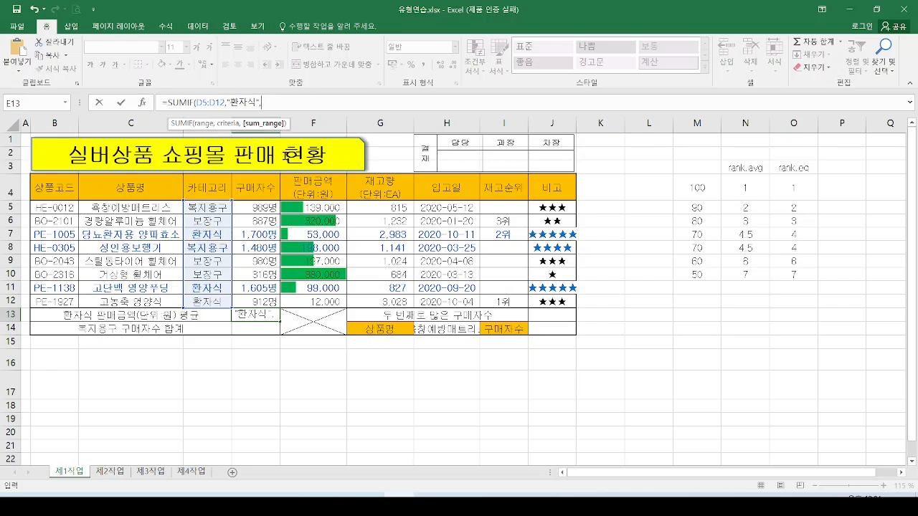
left_click_drag(312, 208, 314, 300)
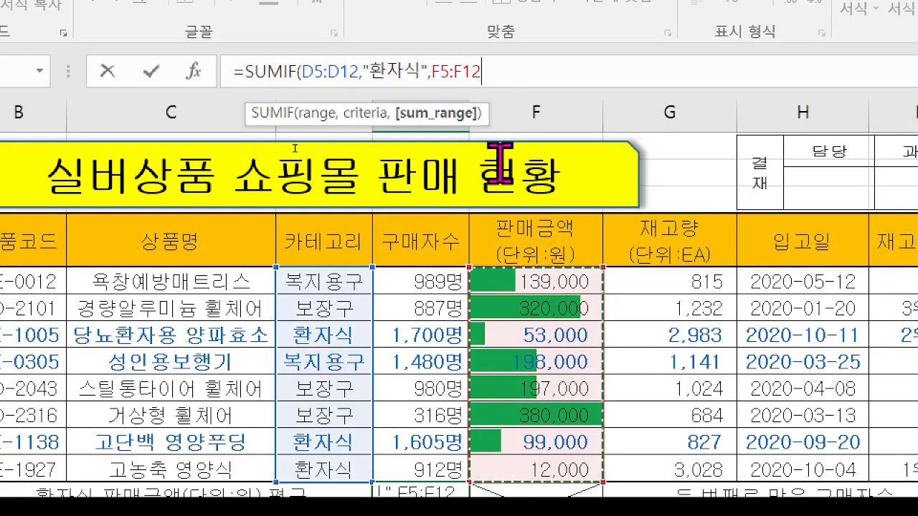
type(")")
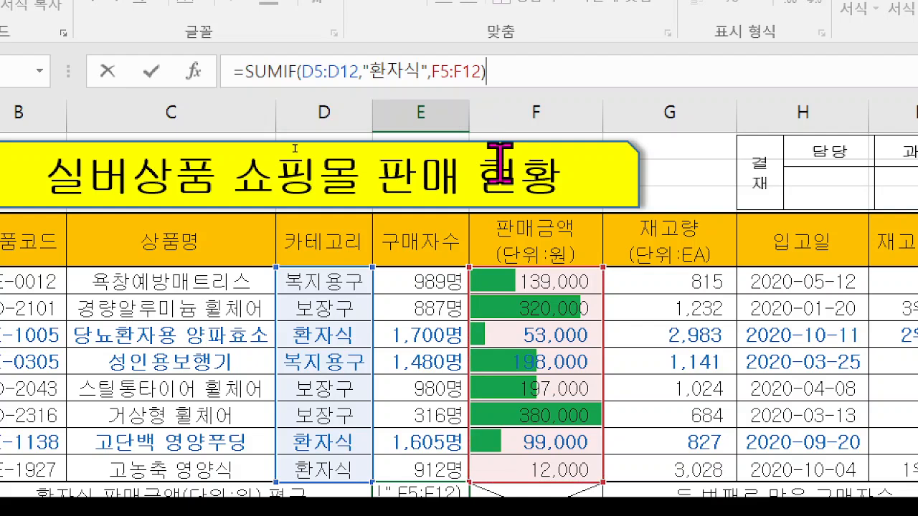
key("Return")
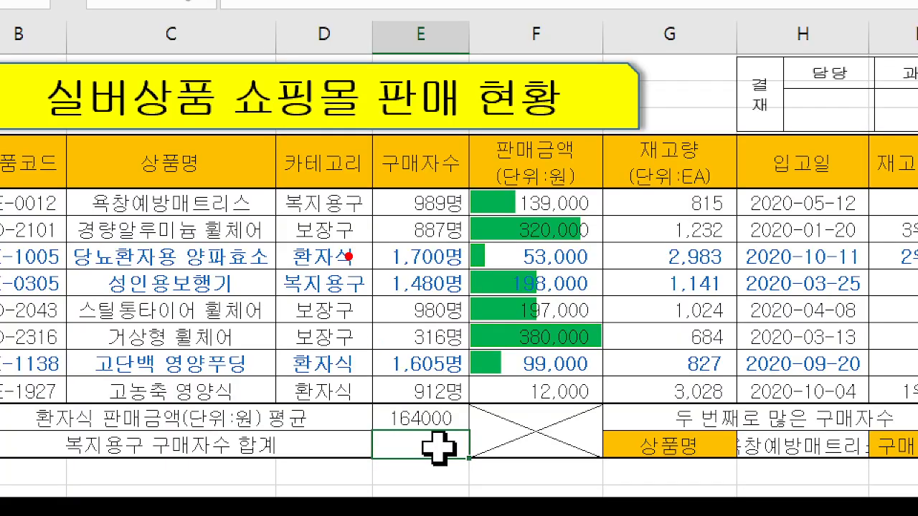
Circle the 환자식 cells in rows 7, 11 and 12 with lines to their 판매금액 values, and clear the markings
mouse_move(349, 257)
left_mouse_down()
mouse_move(337, 270)
mouse_move(485, 262)
left_mouse_up()
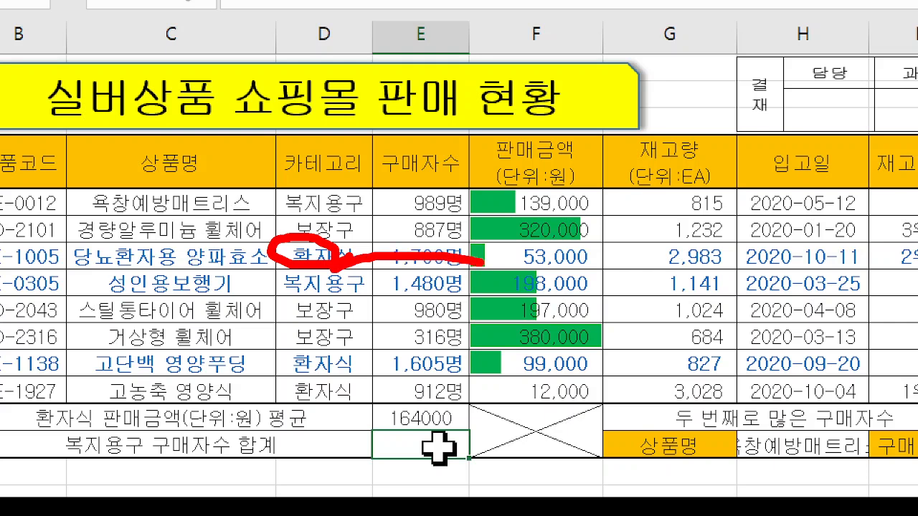
mouse_move(328, 343)
left_mouse_down()
mouse_move(334, 357)
mouse_move(287, 344)
mouse_move(496, 353)
left_mouse_up()
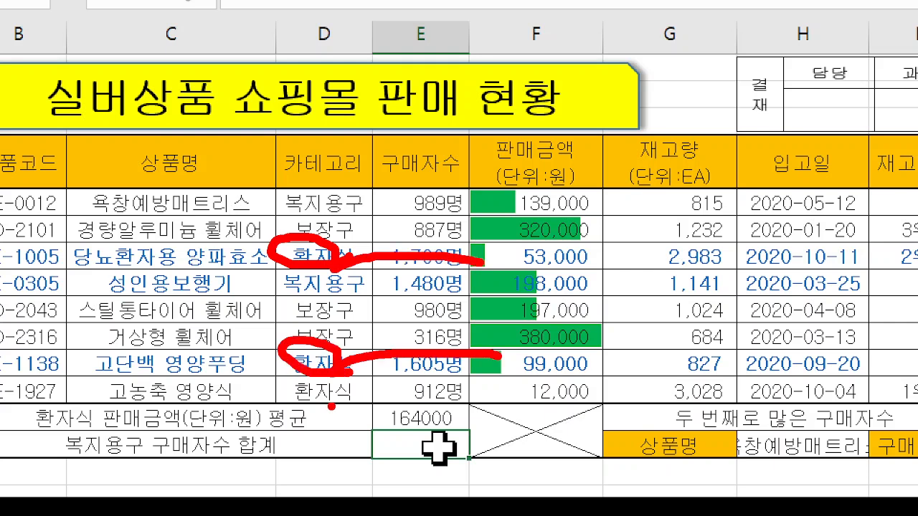
left_click_drag(332, 408, 507, 391)
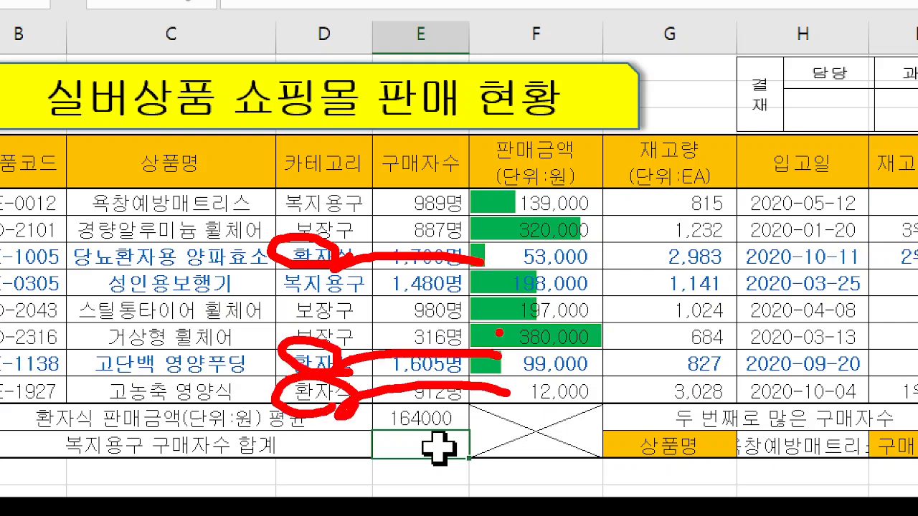
key("Escape")
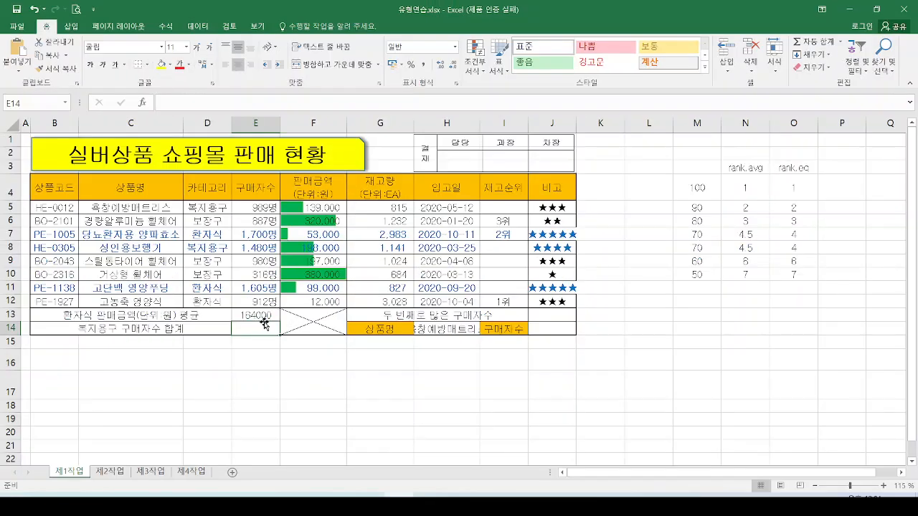
Box the three 환자식 cells in column D, circle their amounts in column F, and erase the markings
left_click_drag(184, 230, 234, 244)
mouse_move(183, 278)
left_mouse_down()
mouse_move(221, 288)
mouse_move(185, 291)
left_mouse_up()
mouse_move(304, 237)
left_mouse_down()
mouse_move(310, 225)
mouse_move(334, 247)
left_mouse_up()
mouse_move(309, 287)
left_mouse_down()
mouse_move(307, 277)
mouse_move(301, 294)
left_mouse_up()
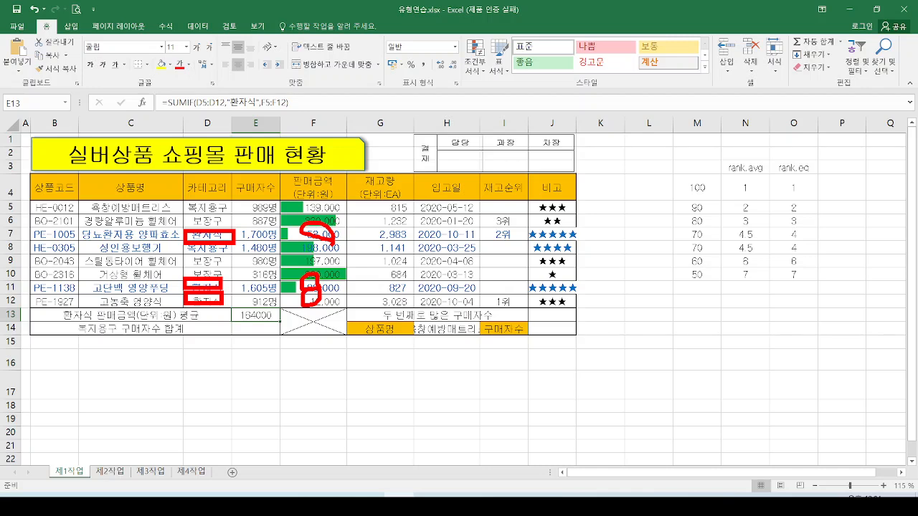
key("e")
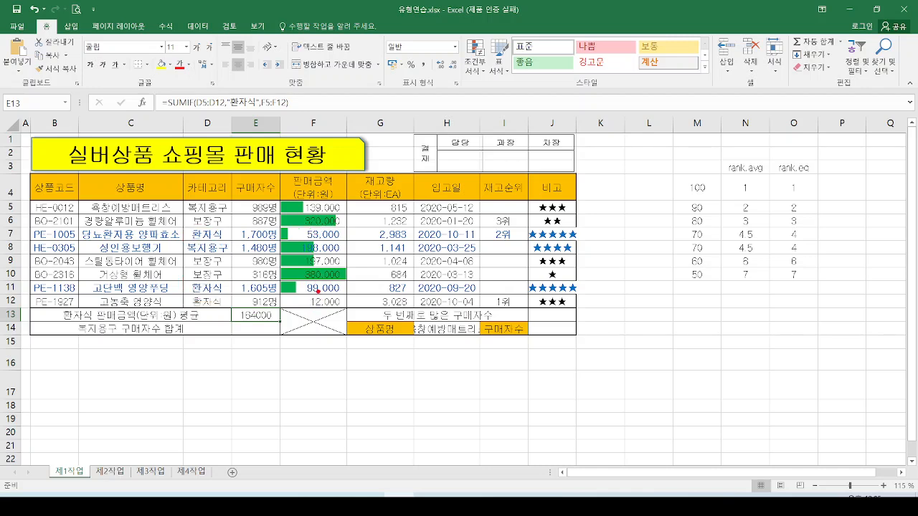
Mark the area around F13, clear it, and switch to the PowerPoint presentation's COUNTIF function slide
mouse_move(319, 284)
left_mouse_down()
mouse_move(288, 324)
mouse_move(370, 321)
left_mouse_up()
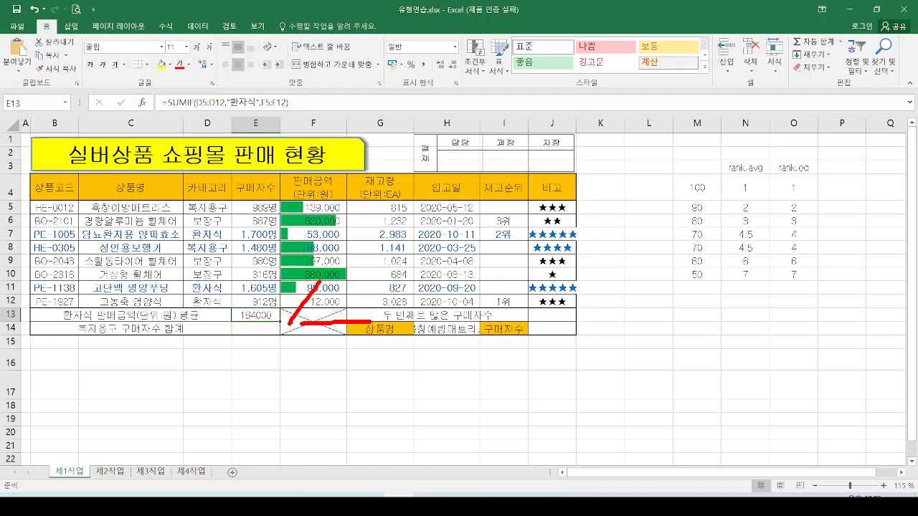
key("Escape")
key("alt+Tab")
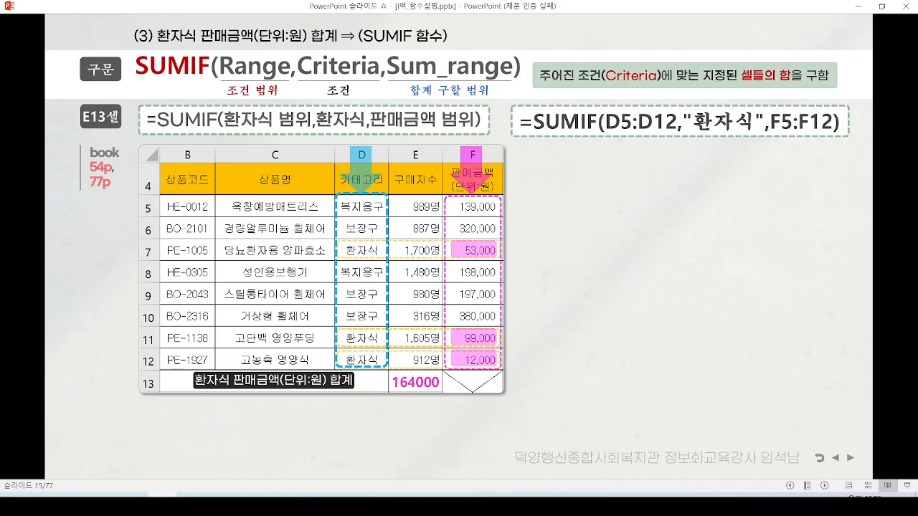
key("Right")
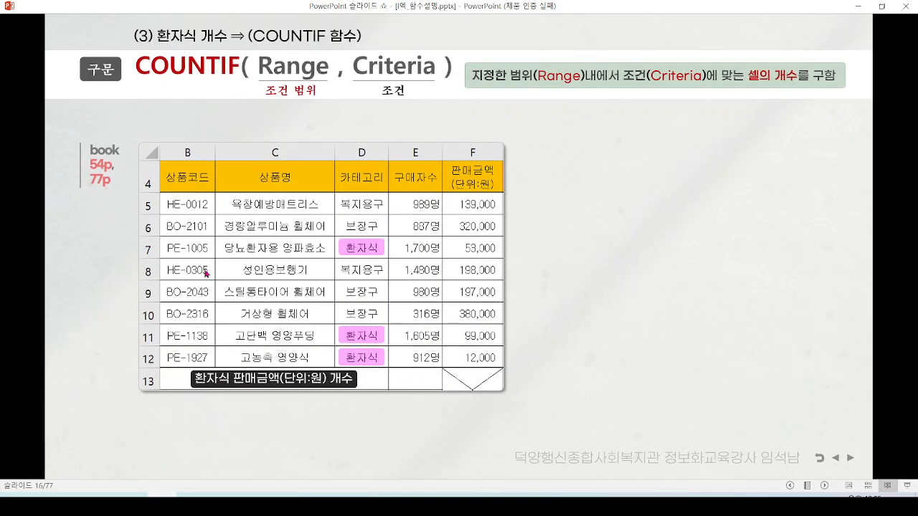
Box the 카테고리 values in rows 5 to 12 of the slide's table and check-mark the three 환자식 rows
mouse_move(336, 194)
left_mouse_down()
mouse_move(336, 344)
mouse_move(394, 287)
mouse_move(347, 373)
mouse_move(335, 372)
left_mouse_up()
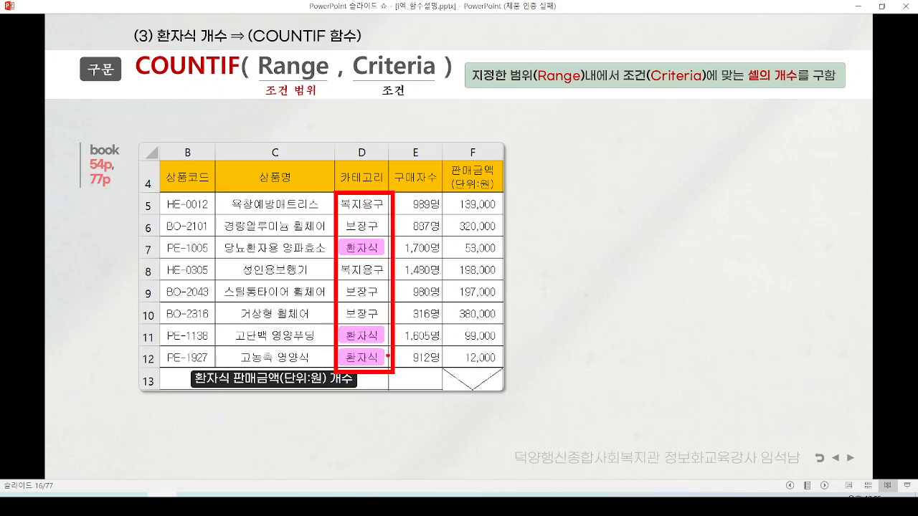
left_click_drag(404, 245, 423, 242)
mouse_move(399, 320)
left_mouse_down()
mouse_move(419, 317)
mouse_move(434, 337)
left_mouse_up()
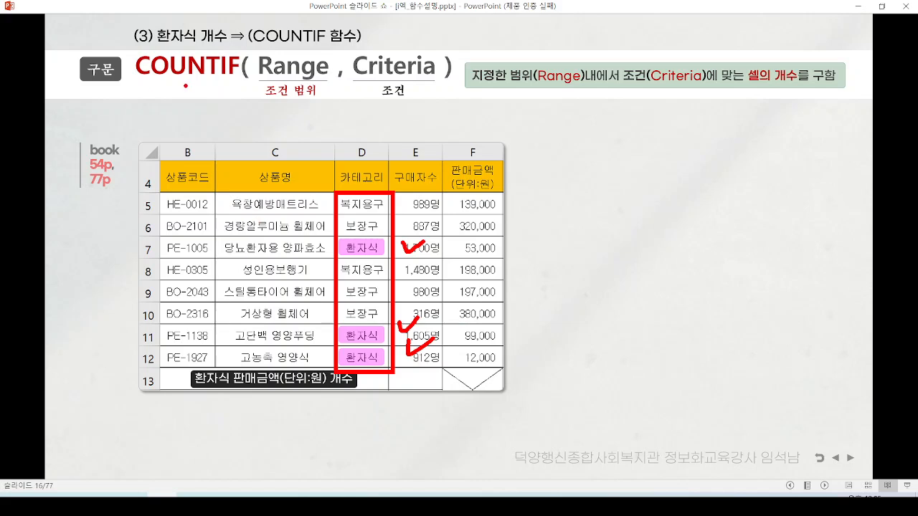
Underline COUNTIF, circle Range and Criteria, mark the description's 셀의 개수 and 지정한 범위, and clear all markings
left_click_drag(142, 84, 215, 86)
mouse_move(317, 100)
left_mouse_down()
mouse_move(256, 83)
mouse_move(327, 47)
mouse_move(320, 105)
left_mouse_up()
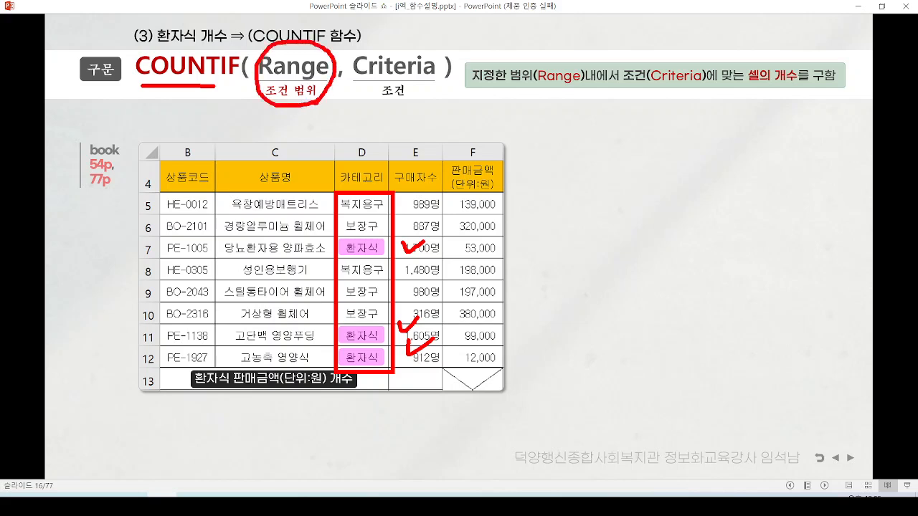
mouse_move(410, 83)
left_mouse_down()
mouse_move(353, 55)
mouse_move(428, 85)
left_mouse_up()
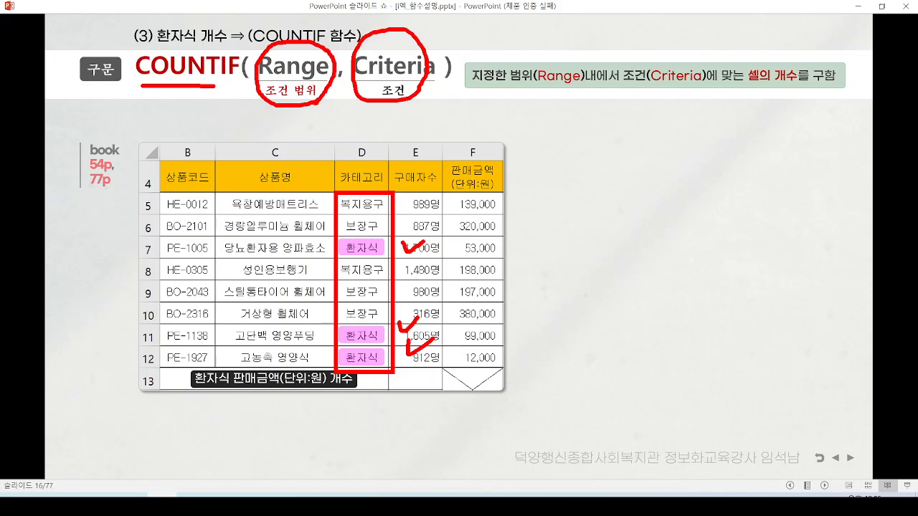
mouse_move(782, 89)
left_mouse_down()
mouse_move(748, 73)
mouse_move(834, 87)
left_mouse_up()
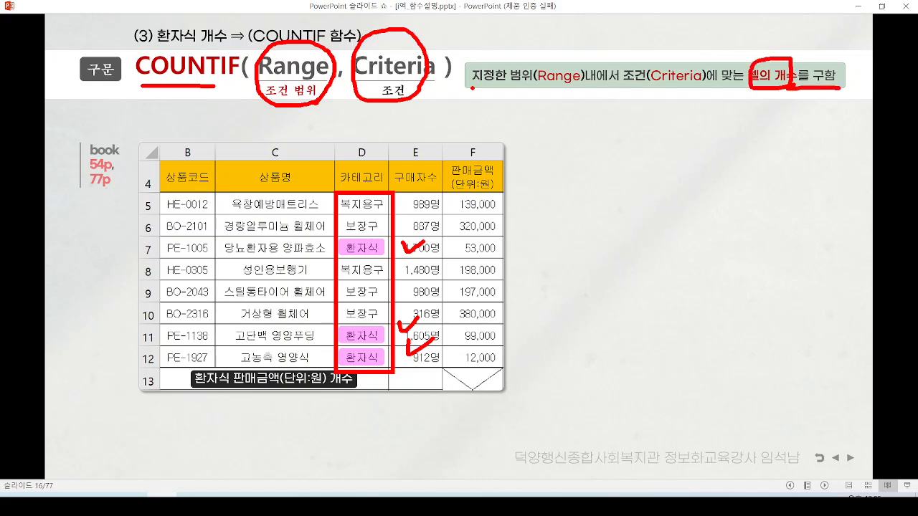
left_click_drag(472, 88, 581, 99)
key("Escape")
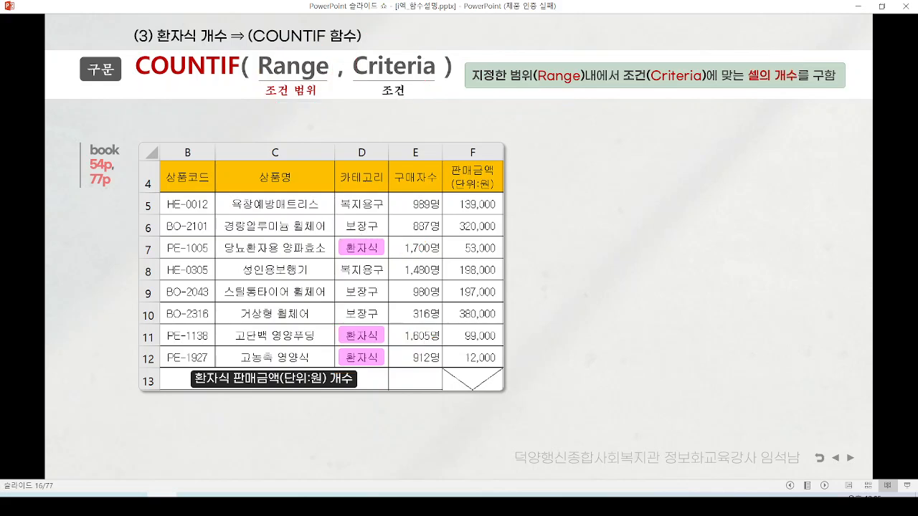
Box Range and the 카테고리 column, circle Criteria in the description, handwrite a quoted criterion, underline 셀의 개수, and clear the markings
left_click_drag(252, 52, 315, 93)
left_click_drag(328, 194, 390, 363)
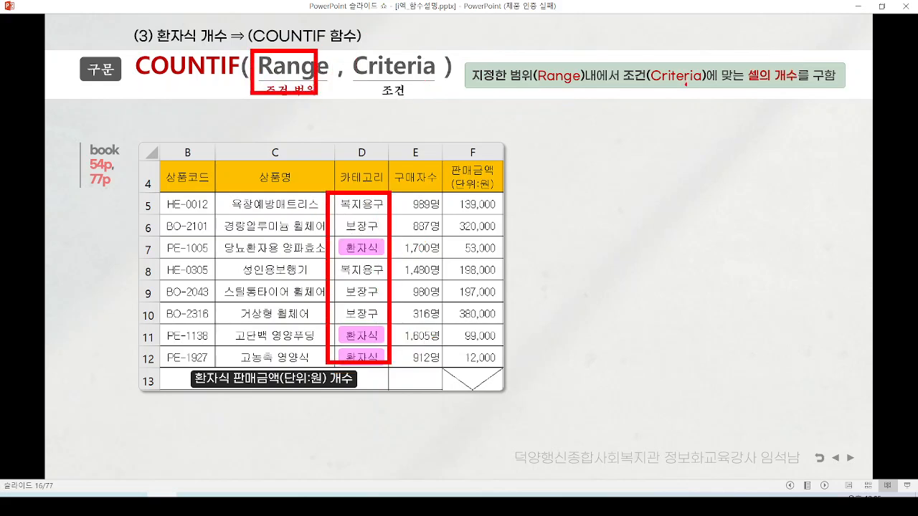
mouse_move(686, 84)
left_mouse_down()
mouse_move(667, 54)
mouse_move(697, 89)
left_mouse_up()
mouse_move(422, 40)
left_mouse_down()
mouse_move(422, 51)
mouse_move(445, 63)
mouse_move(488, 70)
left_mouse_up()
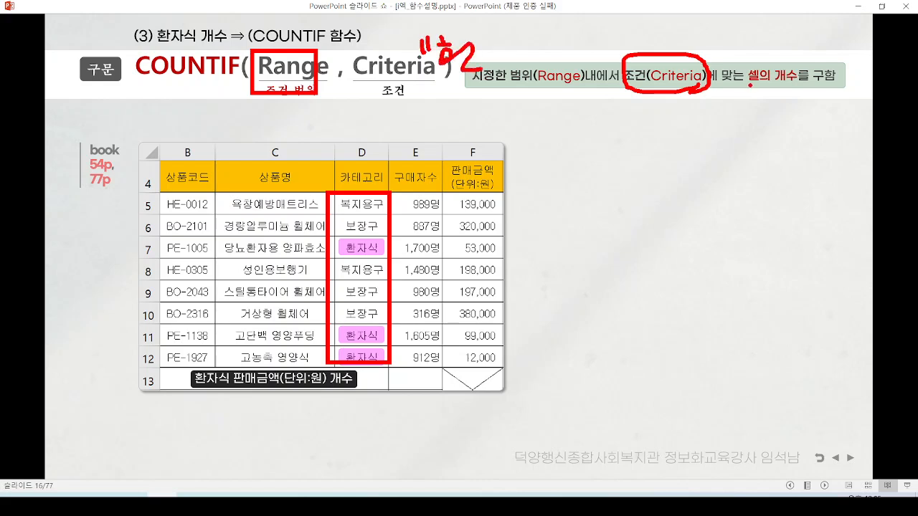
left_click_drag(750, 85, 830, 88)
key("Escape")
Reveal the slide's E13 COUNTIF outline, mark its 환자식 argument, clear the marks, and reveal the formula up to D5:D12
left_click(322, 223)
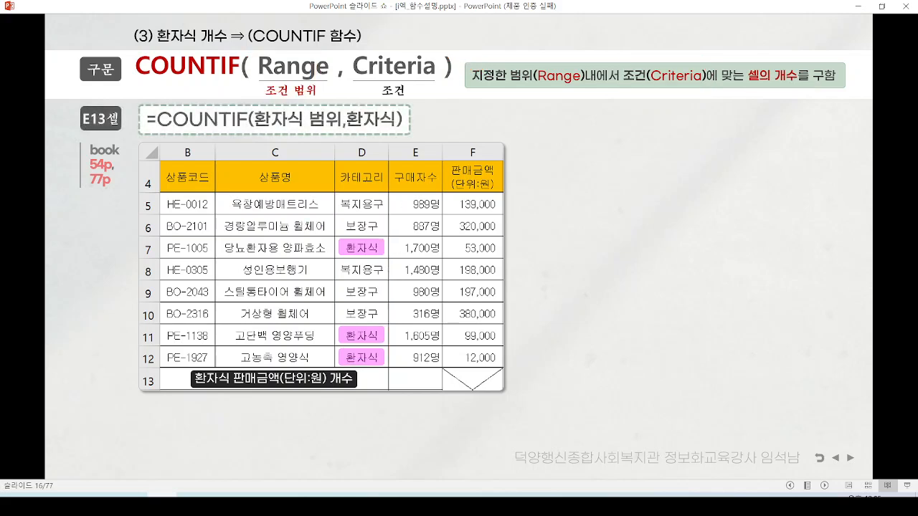
left_click(322, 223)
mouse_move(396, 121)
left_mouse_down()
mouse_move(373, 134)
mouse_move(393, 108)
left_mouse_up()
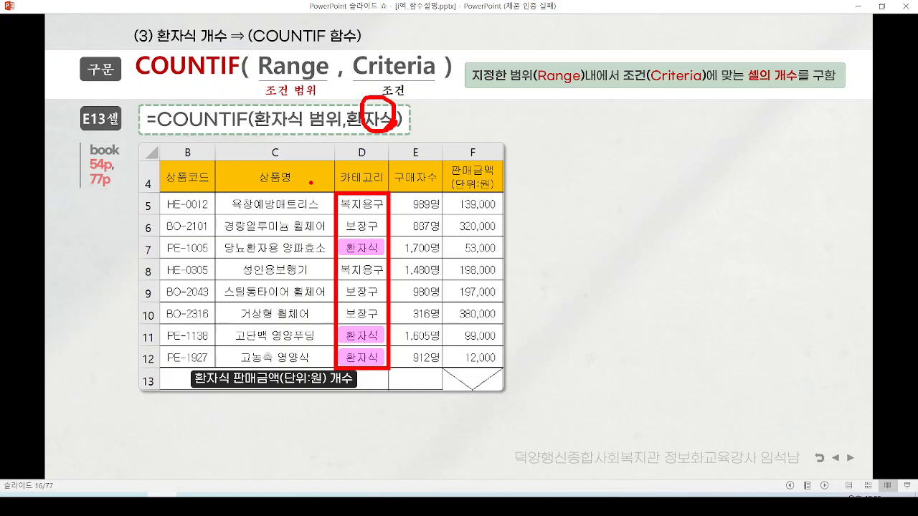
key("Escape")
left_click(301, 224)
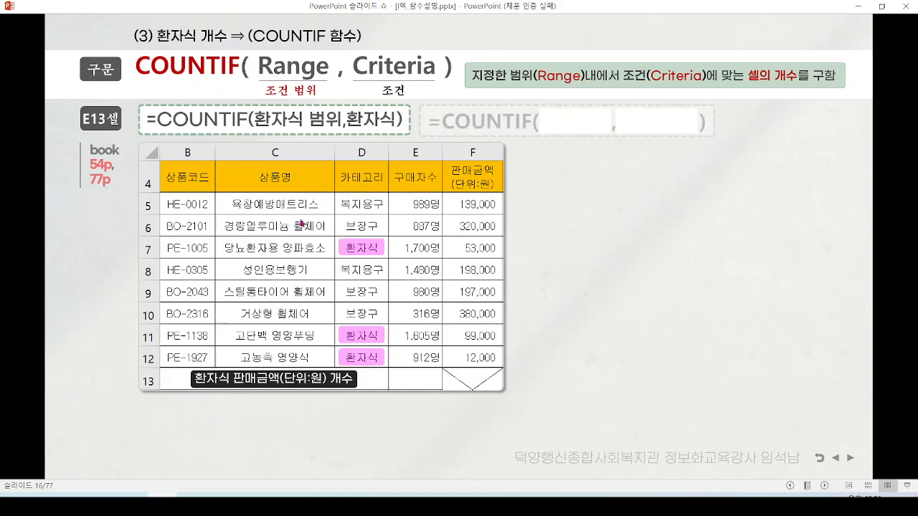
left_click(301, 224)
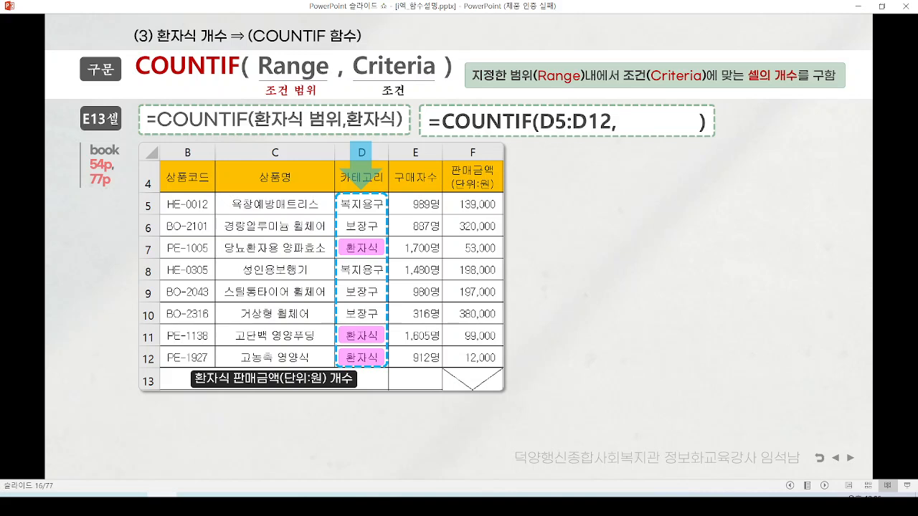
Reveal the COUNTIF criterion "환자식" and E13 result, mark both arguments, check-mark the 환자식 rows, circle the result, and clear the markings
key("Right")
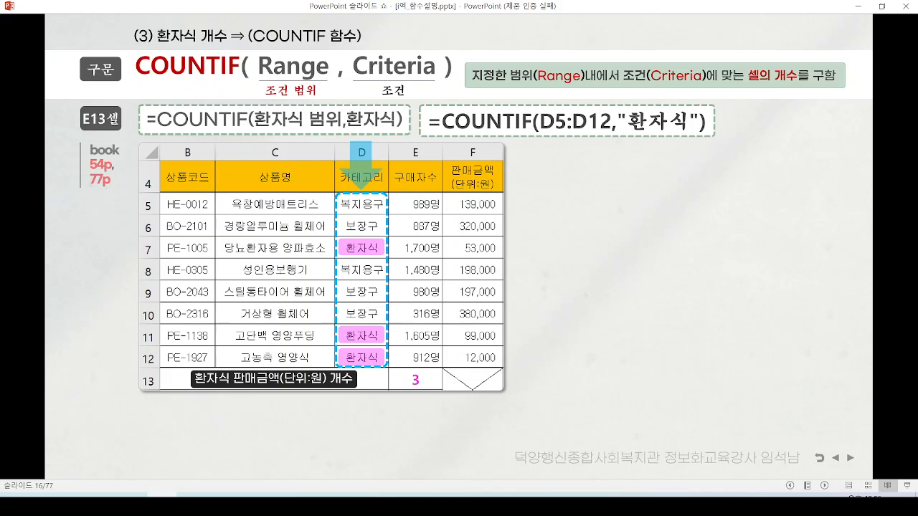
key("Right")
mouse_move(593, 141)
left_mouse_down()
mouse_move(571, 142)
mouse_move(601, 130)
left_mouse_up()
left_click_drag(400, 241, 425, 235)
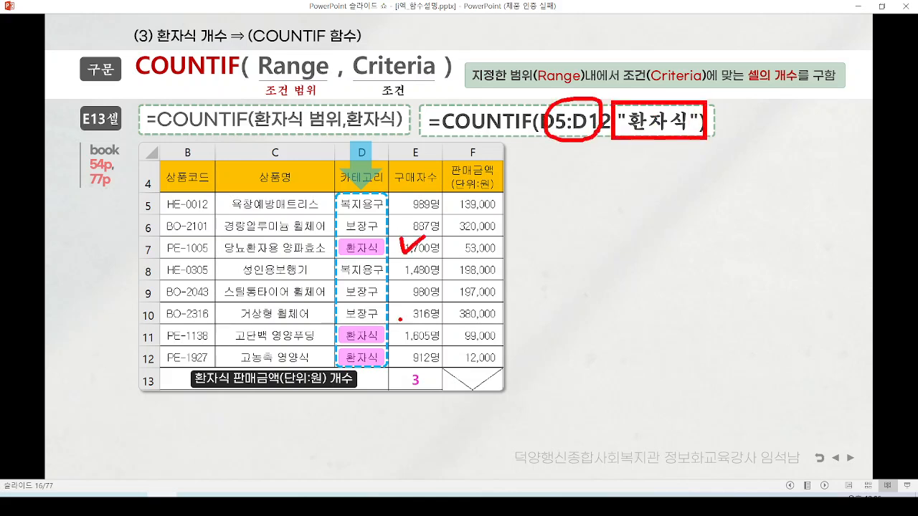
mouse_move(400, 320)
left_mouse_down()
mouse_move(417, 328)
mouse_move(414, 340)
left_mouse_up()
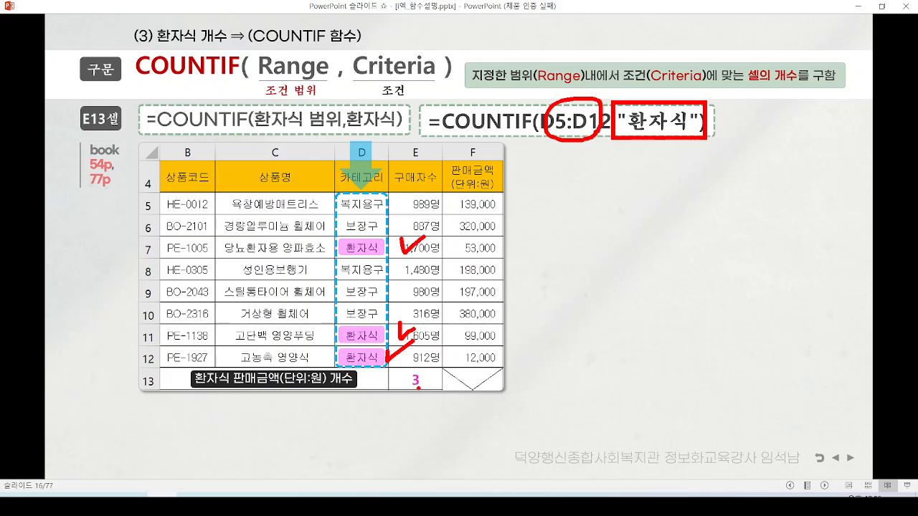
mouse_move(424, 378)
left_mouse_down()
mouse_move(423, 400)
mouse_move(438, 412)
left_mouse_up()
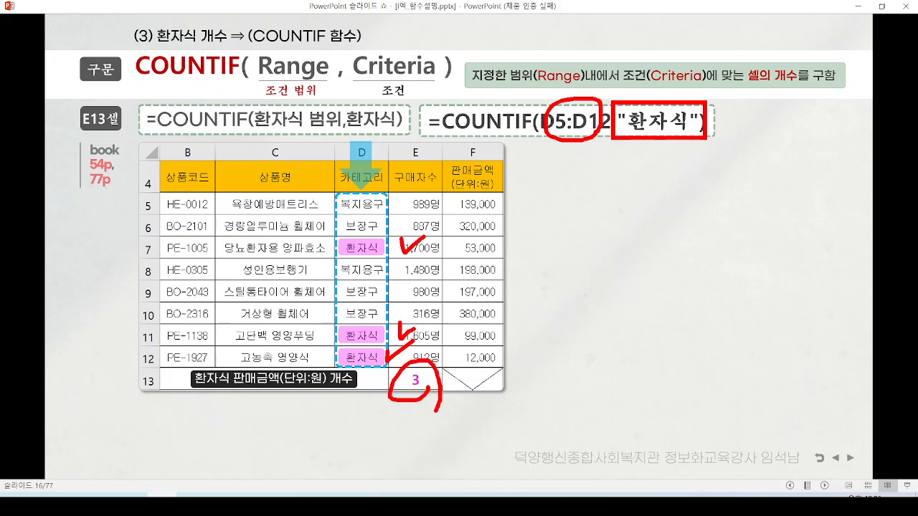
key("Escape")
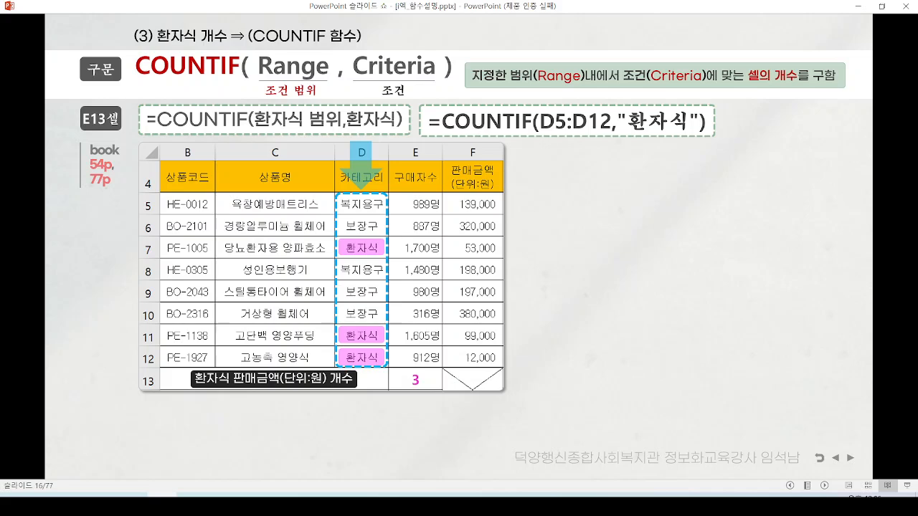
Advance to the 환자식 판매금액 평균 slide, box 164,000, underline the division by 3, and clear the markings
key("Right")
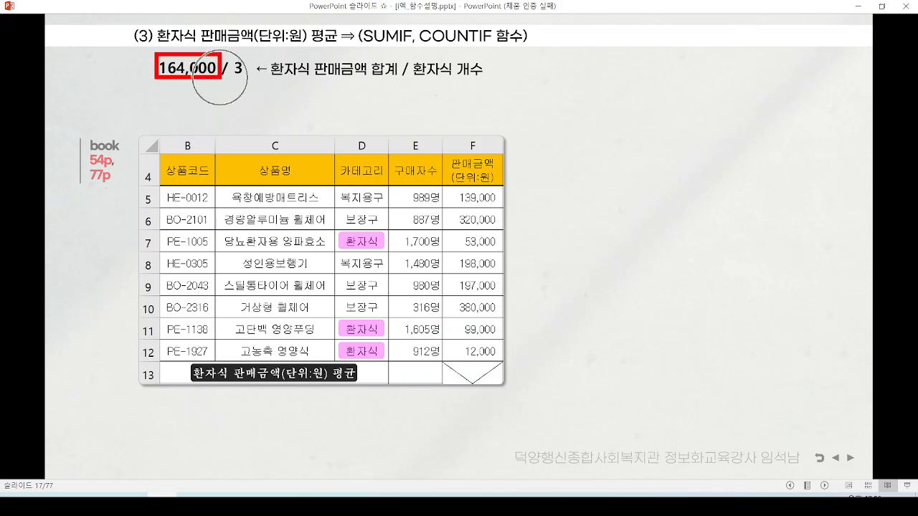
left_click_drag(225, 79, 246, 79)
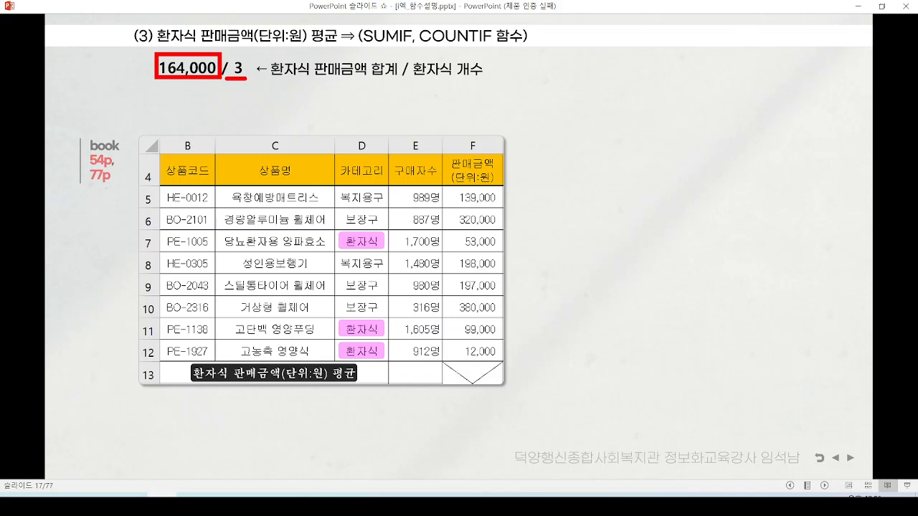
key("Escape")
Reveal the slide's combined SUMIF/COUNTIF formula, mark the division and COUNTIF part, draw an arrow to E13, and clear the markings
key("Right")
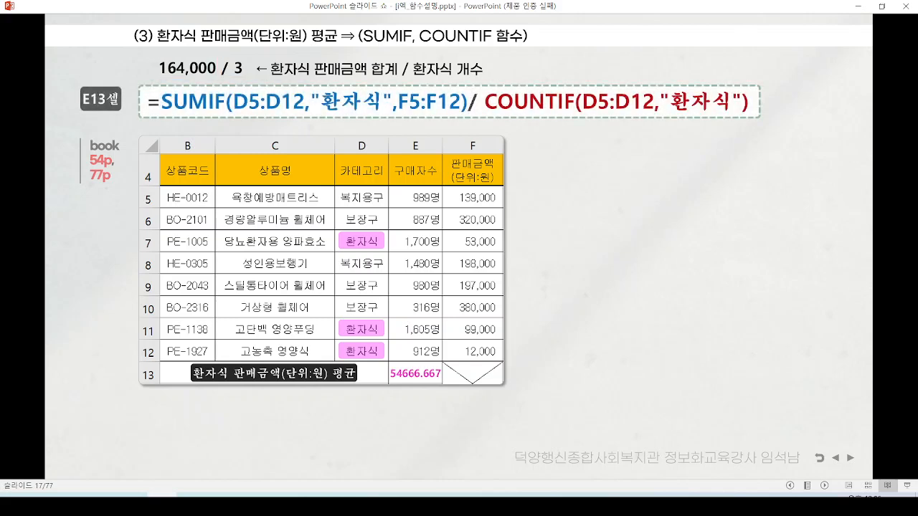
mouse_move(486, 72)
left_mouse_down()
mouse_move(452, 130)
mouse_move(774, 119)
left_mouse_up()
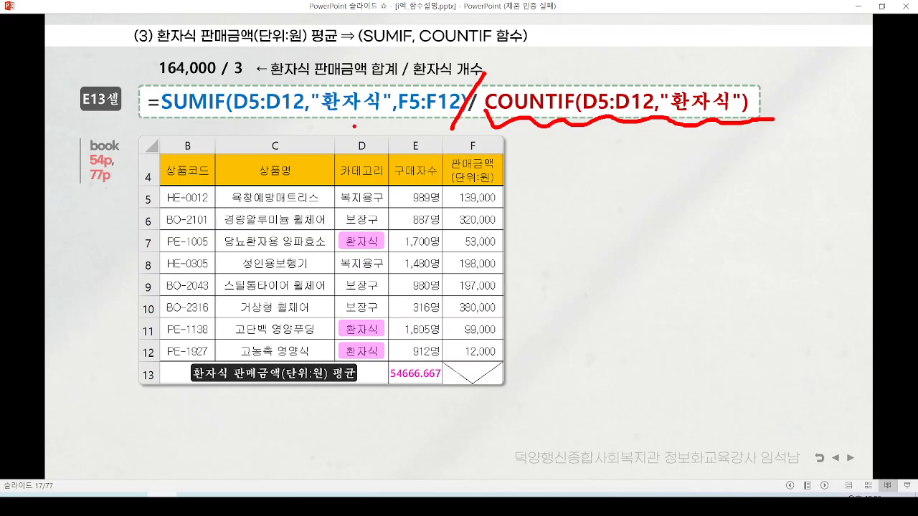
mouse_move(548, 151)
left_mouse_down()
mouse_move(487, 222)
mouse_move(428, 355)
left_mouse_up()
left_click_drag(419, 347, 462, 345)
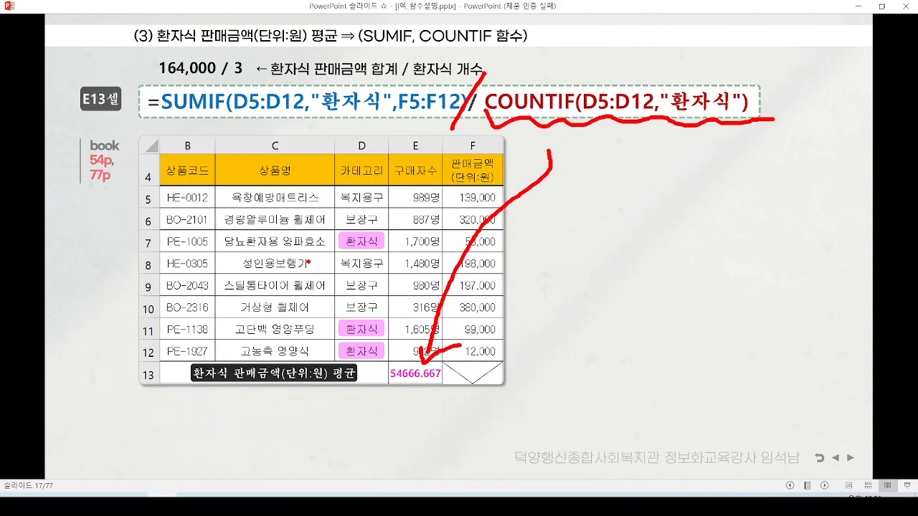
key("e")
mouse_move(465, 102)
left_mouse_down()
mouse_move(459, 117)
mouse_move(301, 137)
mouse_move(372, 44)
mouse_move(405, 140)
mouse_move(472, 124)
mouse_move(788, 137)
left_mouse_up()
key("e")
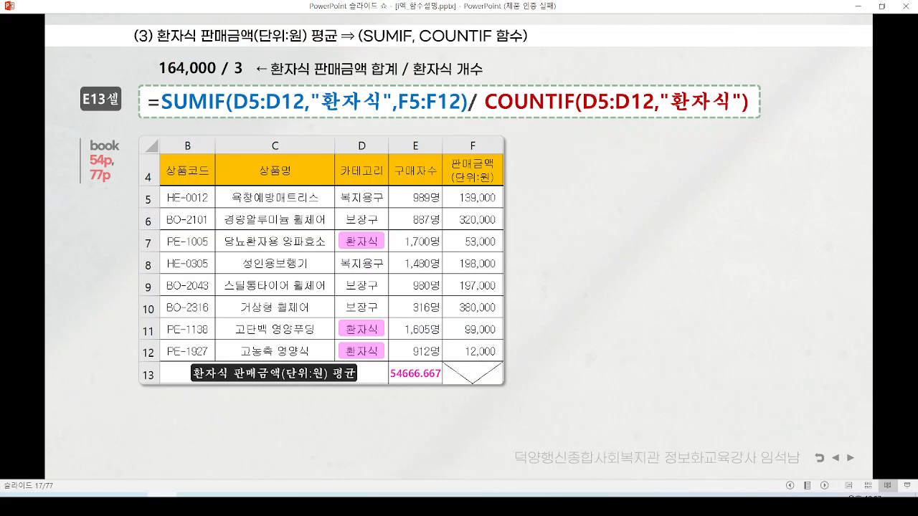
Switch to Excel and append a division by COUNTIF( to the SUMIF formula in E13
key("alt+Tab")
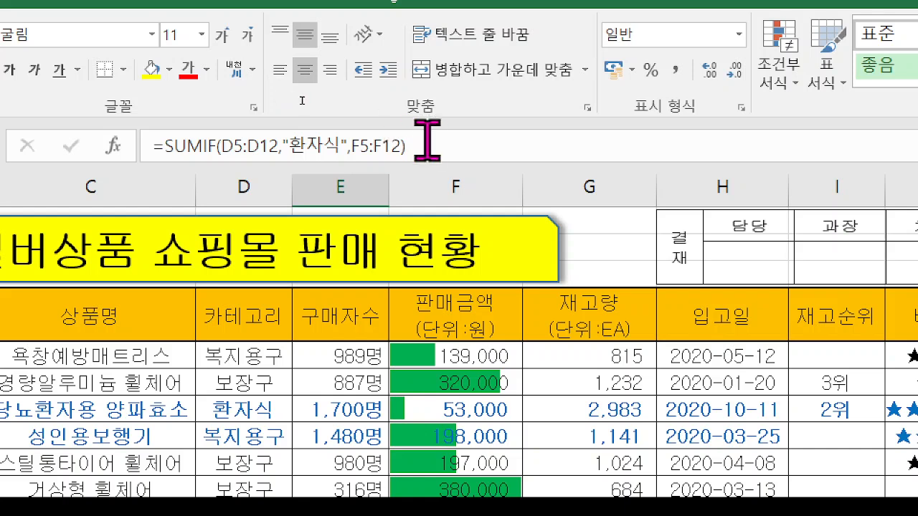
left_click(435, 141)
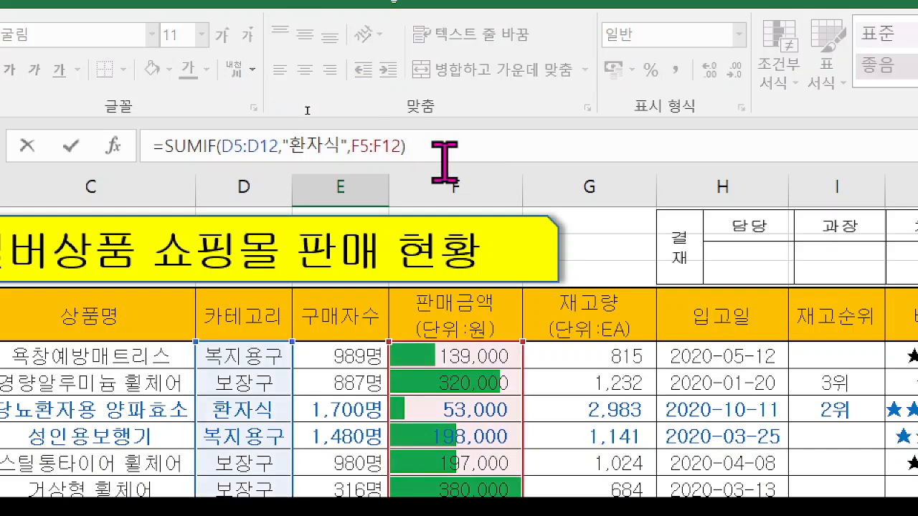
type("/")
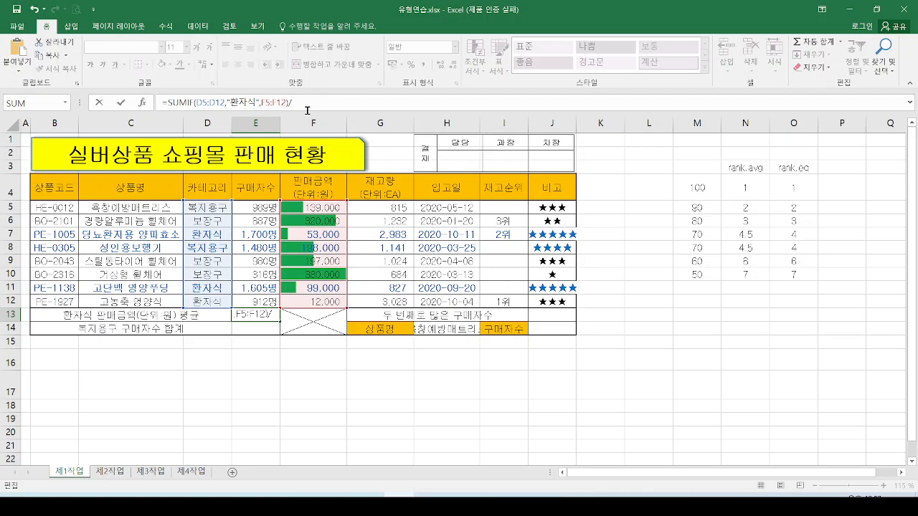
type("count")
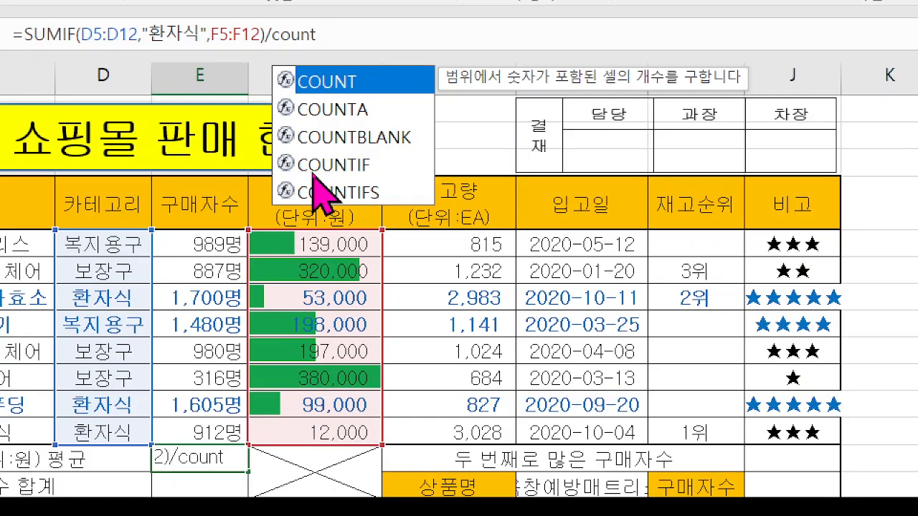
left_click(316, 172)
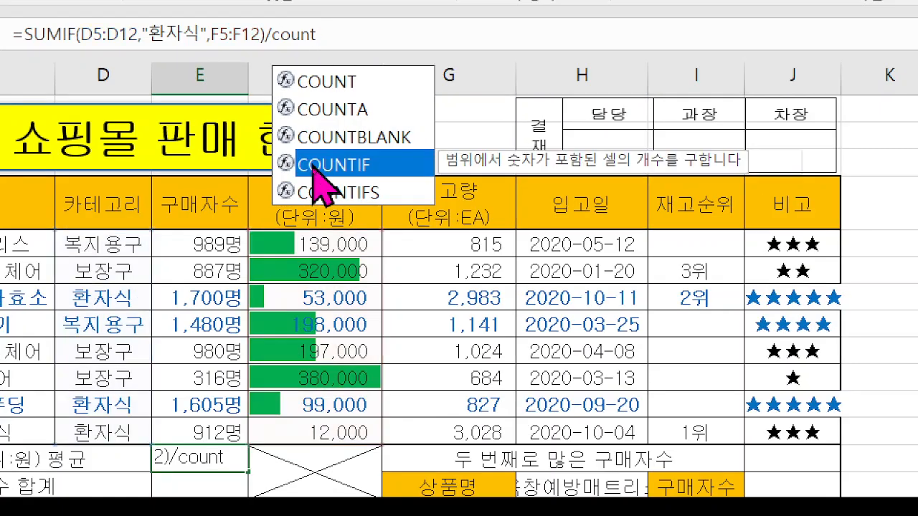
double_click(315, 172)
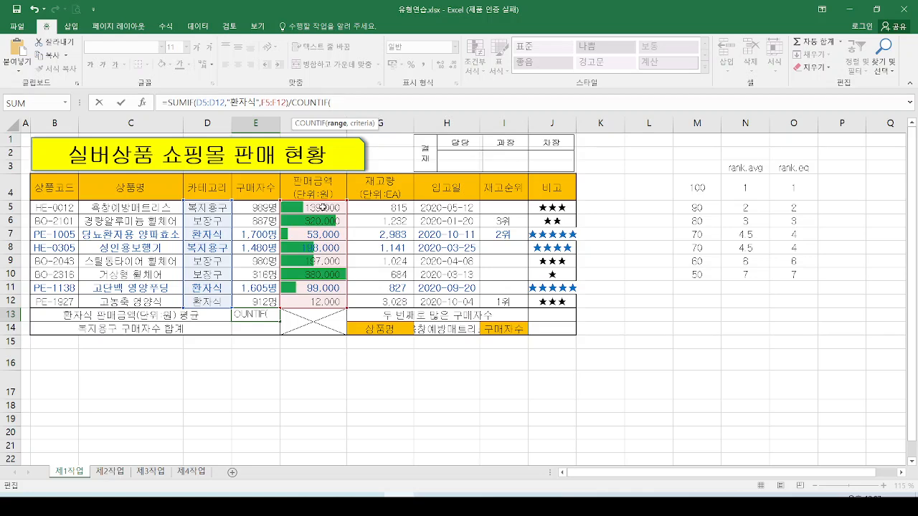
Complete E13's COUNTIF with range D5:D12 and criterion "환자식", and enter the formula
left_click_drag(215, 211, 213, 299)
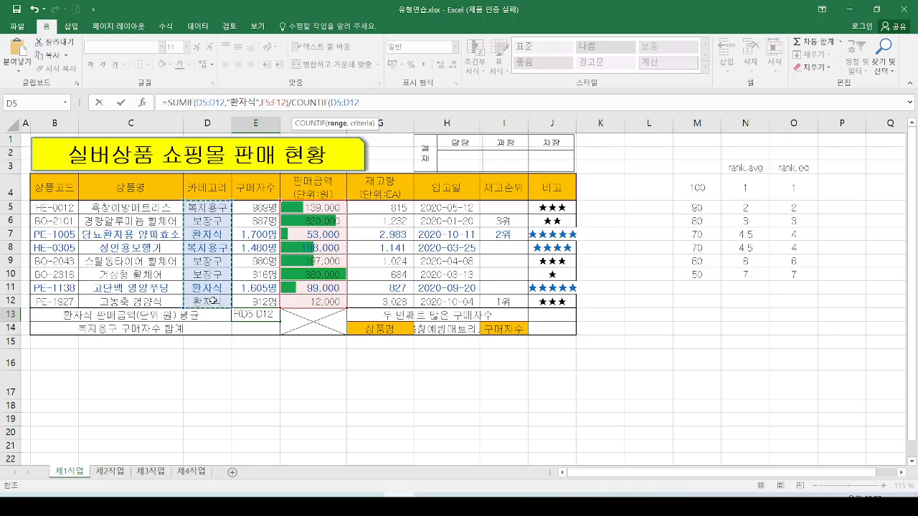
type(",")
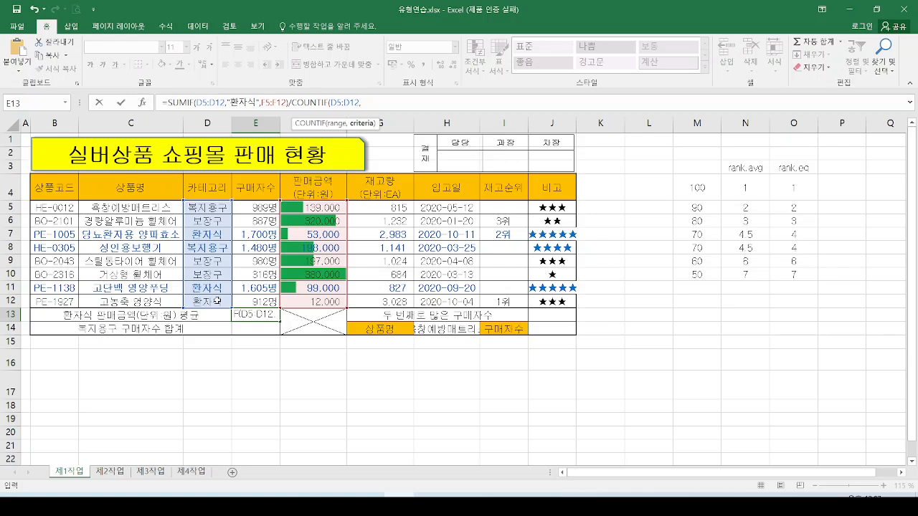
type("\"")
type("환자시")
type("ㄱ\"")
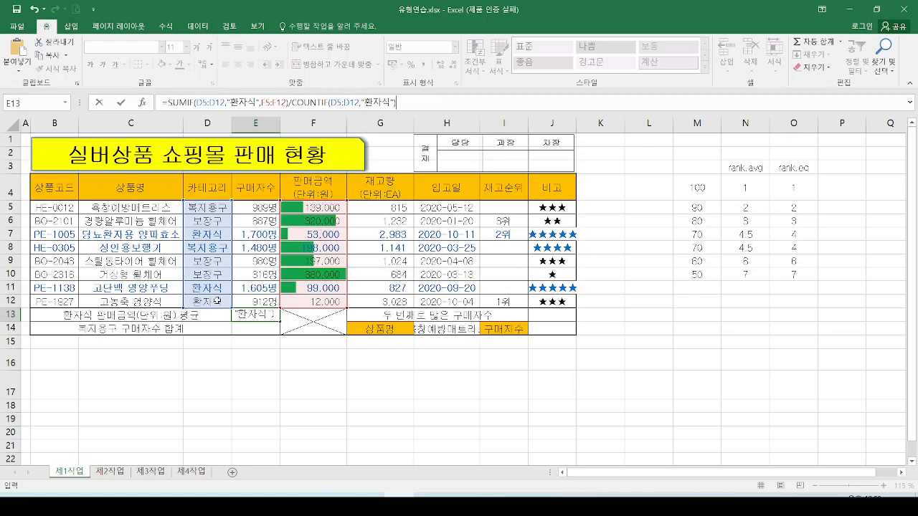
key("Return")
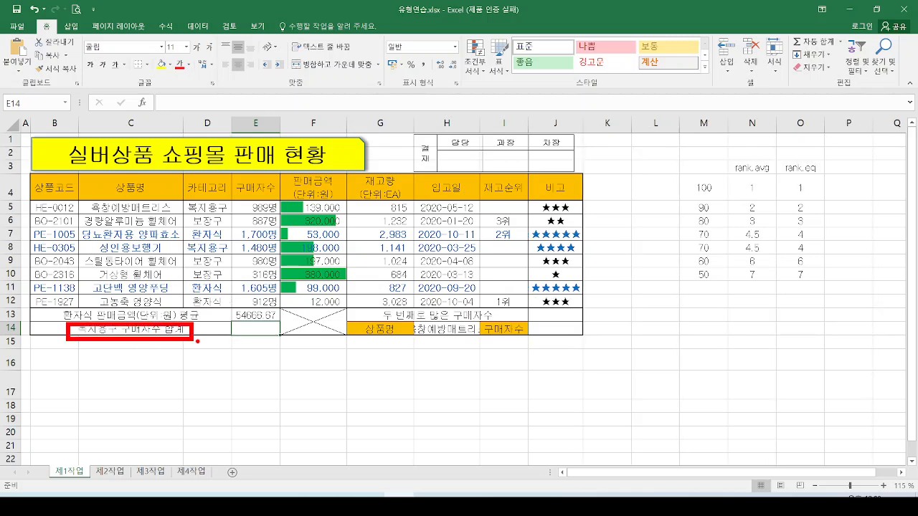
Switch to PowerPoint, advance to the 데이터베이스(Database), 표(Table) 구성 slide, and bring up the exam page image 54.jpg
key("alt+Tab")
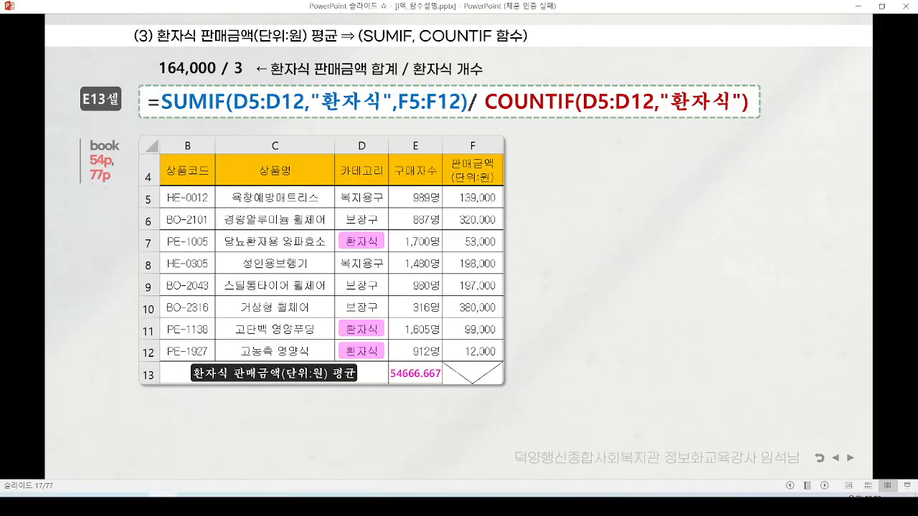
key("Right")
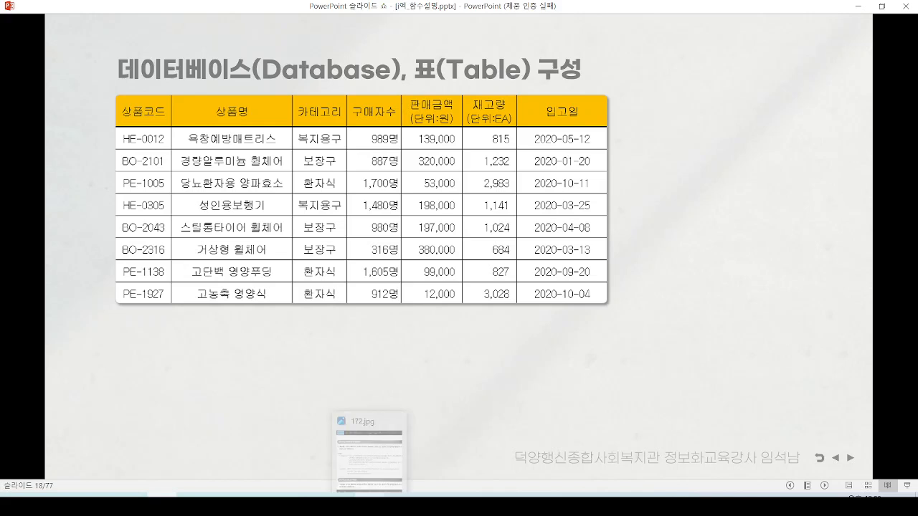
key("alt+Tab")
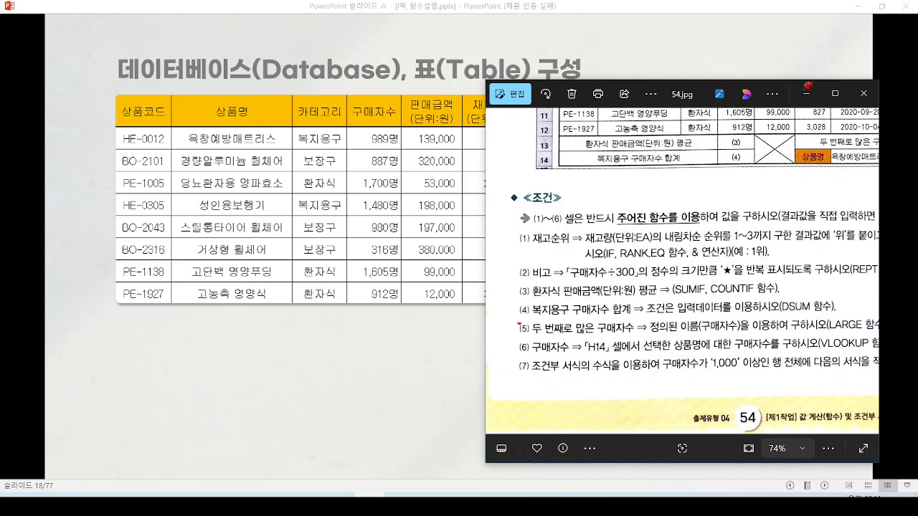
Box 복지용구 구매자수 합계 in condition (4) of the exam page, underline its DSUM instruction, and clear the markings
mouse_move(506, 300)
left_mouse_down()
mouse_move(528, 321)
mouse_move(635, 320)
mouse_move(636, 299)
left_mouse_up()
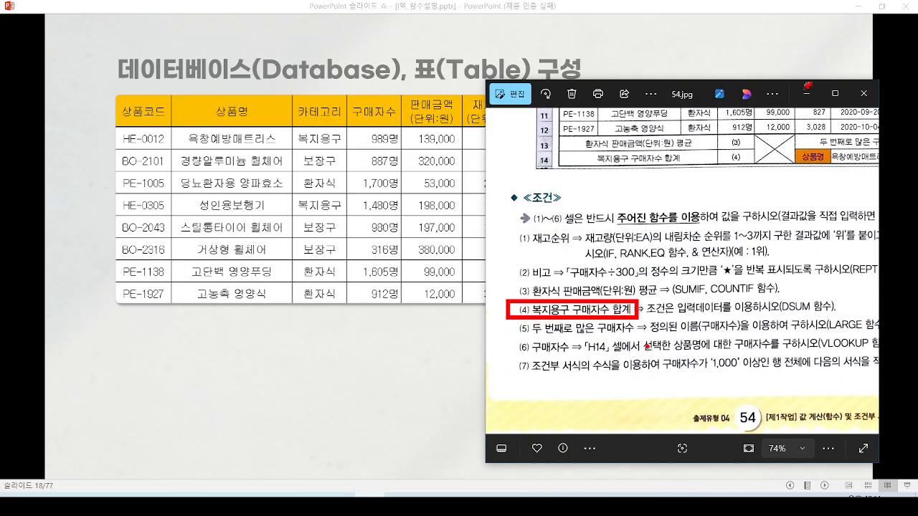
left_click_drag(654, 319, 842, 312)
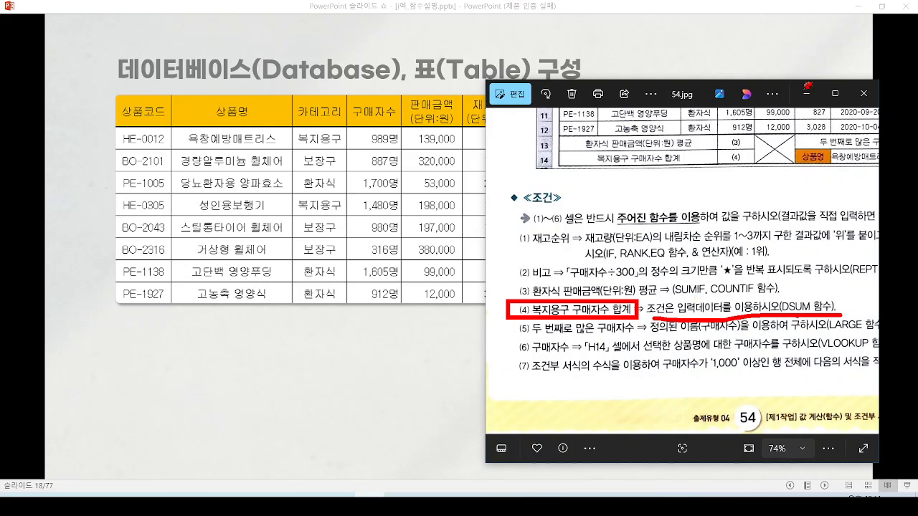
mouse_move(794, 313)
left_mouse_down()
mouse_move(776, 291)
mouse_move(783, 320)
mouse_move(793, 319)
left_mouse_up()
key("Escape")
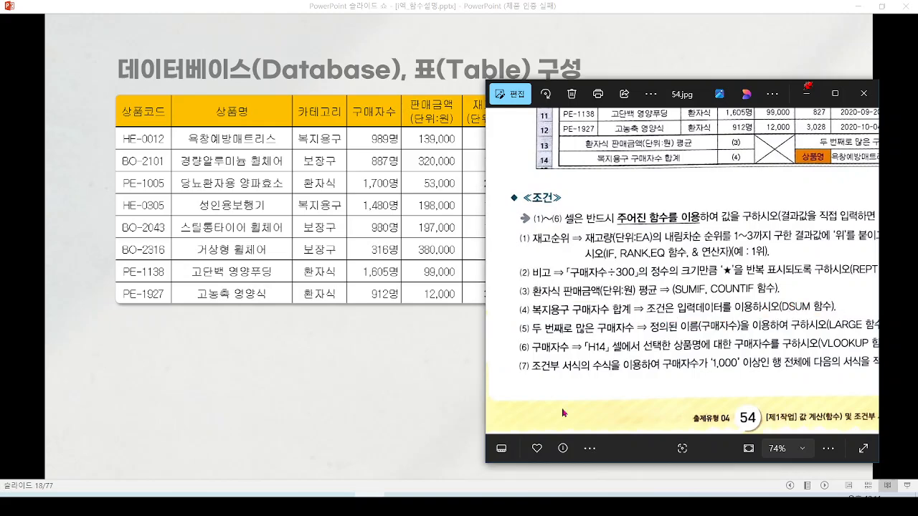
Circle the D and underline SUM in condition (4)'s DSUM at 100% zoom, clear the marks, and minimize the exam page image
scroll(820, 344, "up", 3)
left_click_drag(821, 344, 746, 335)
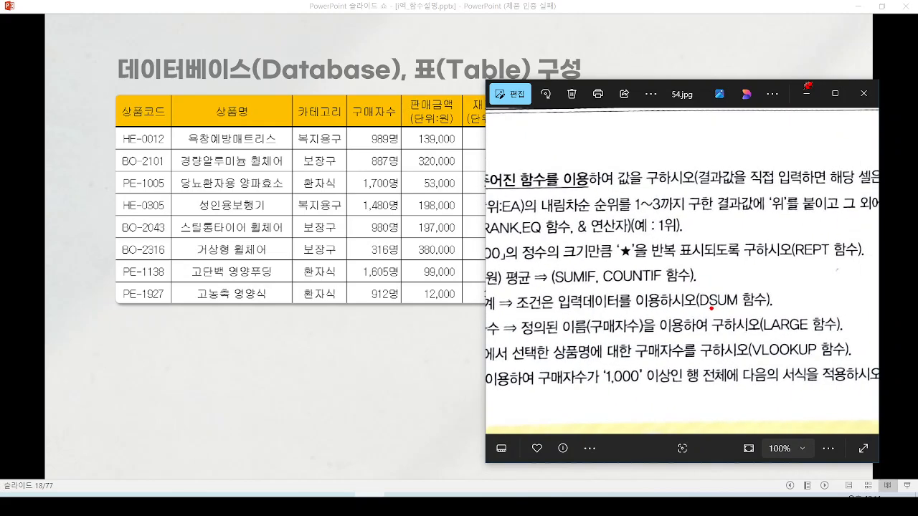
mouse_move(710, 309)
left_mouse_down()
mouse_move(743, 307)
mouse_move(711, 309)
mouse_move(706, 285)
mouse_move(695, 313)
mouse_move(710, 311)
left_mouse_up()
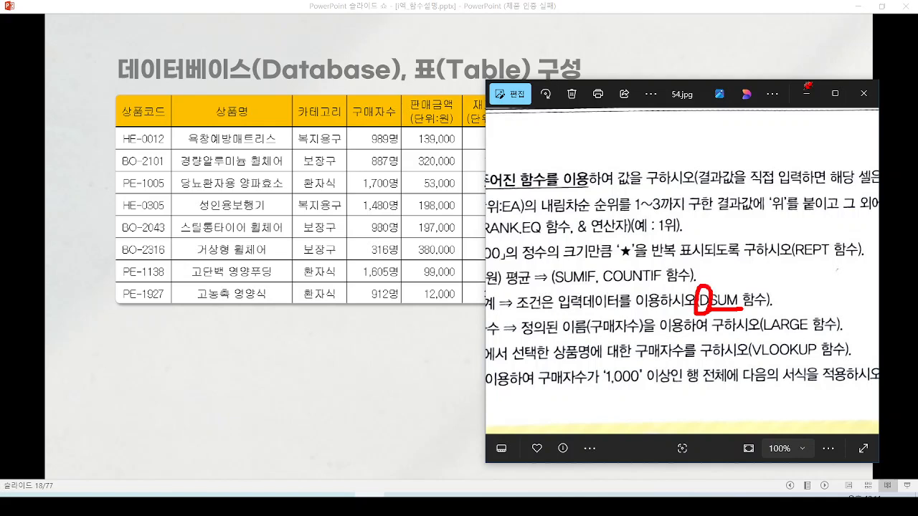
key("Escape")
left_click(811, 99)
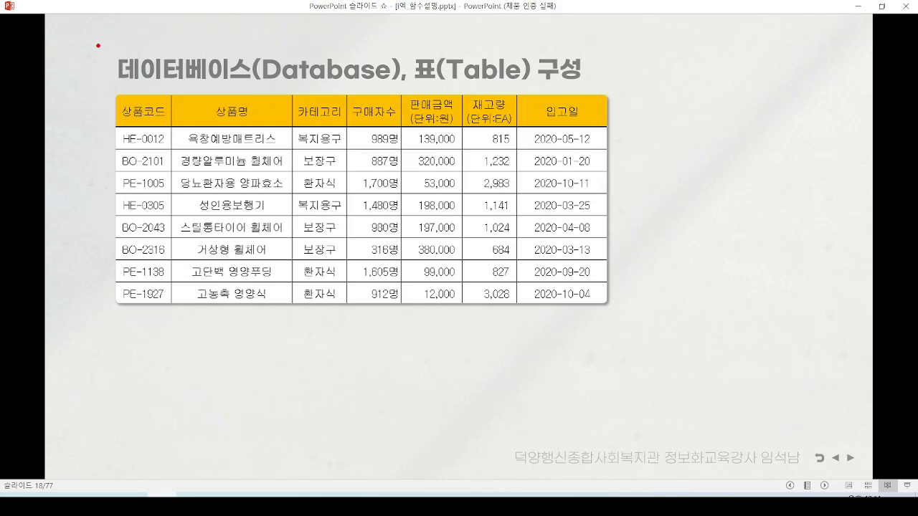
Box 데이터베이스(Database) in the slide title and clear the marking
left_click_drag(98, 46, 399, 86)
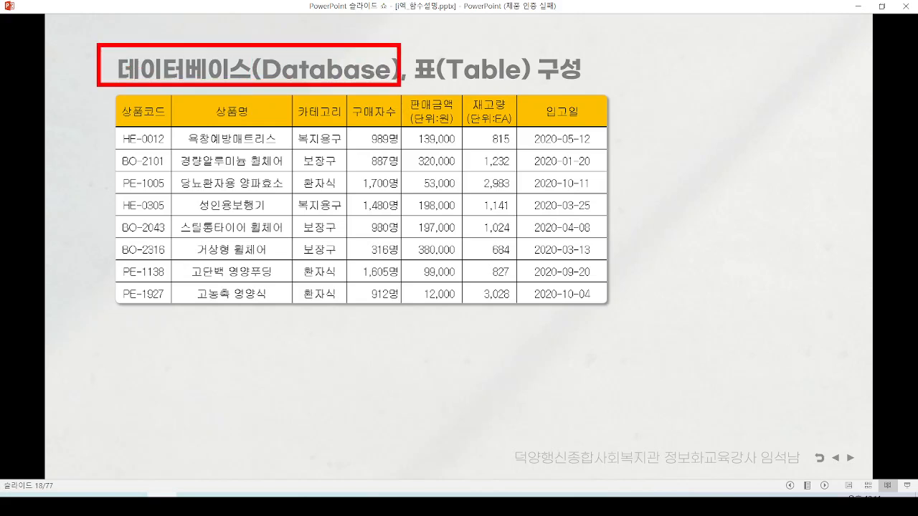
mouse_move(278, 80)
left_mouse_down()
mouse_move(255, 57)
mouse_move(281, 72)
left_mouse_up()
key("e")
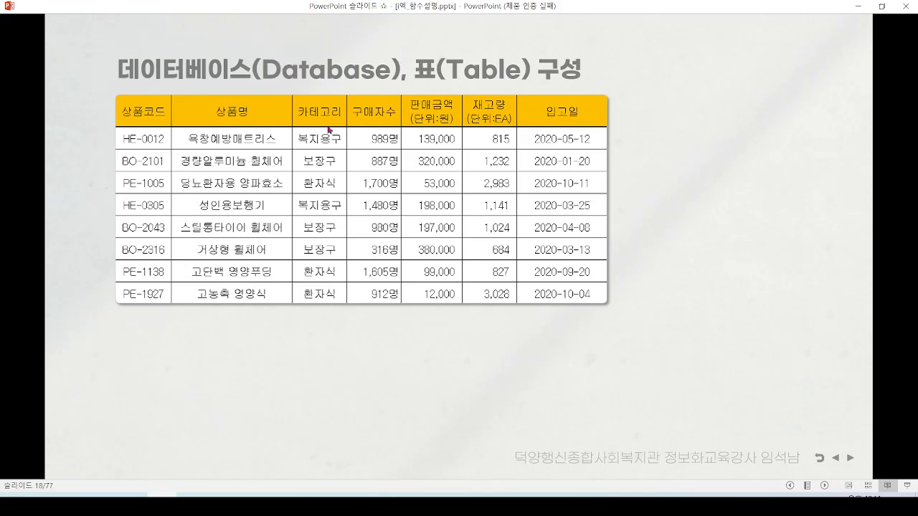
Underline 데이터베이스(Database), outline the whole product table, circle Table in the title, and clear the markings
left_click_drag(130, 84, 343, 84)
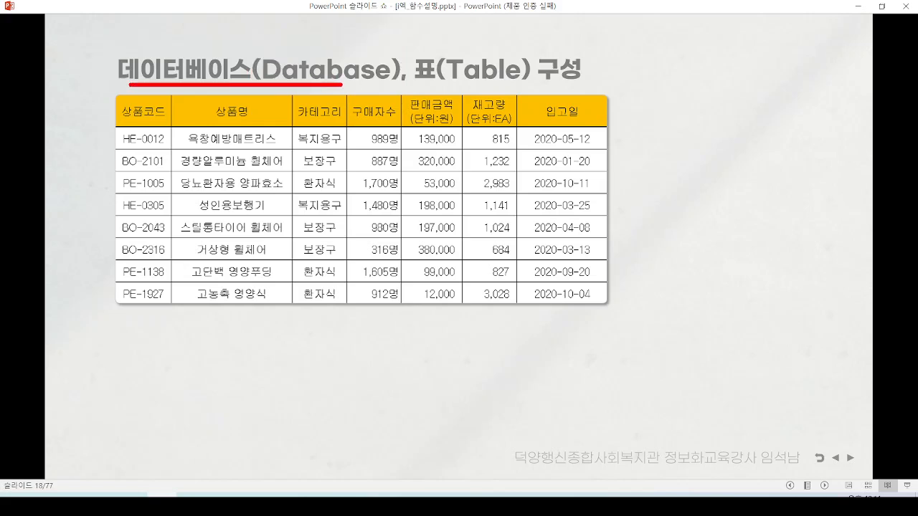
mouse_move(589, 106)
left_mouse_down()
mouse_move(139, 101)
mouse_move(128, 304)
mouse_move(583, 283)
mouse_move(595, 119)
mouse_move(580, 100)
left_mouse_up()
left_click_drag(592, 76, 568, 39)
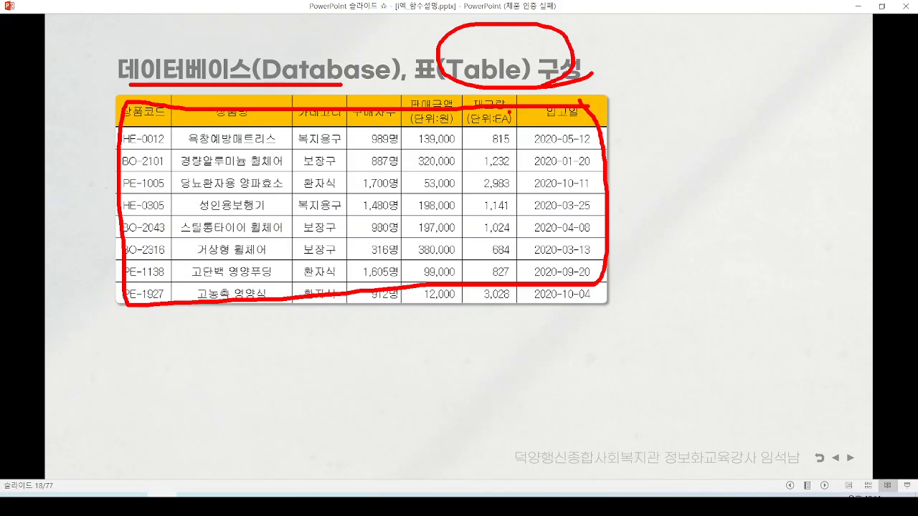
key("e")
Draw a pen bracket spanning all data rows along the outer edge of the 입고일 column
key("ctrl+p")
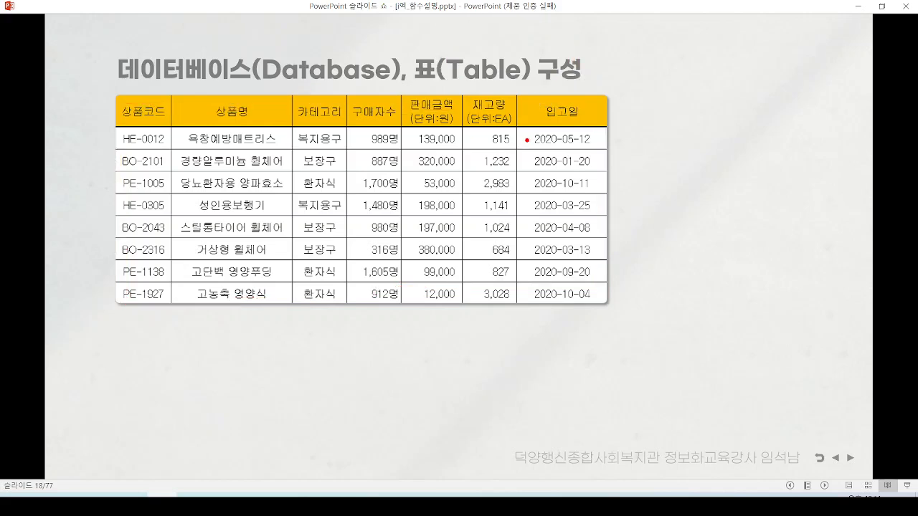
left_click_drag(599, 124, 602, 304)
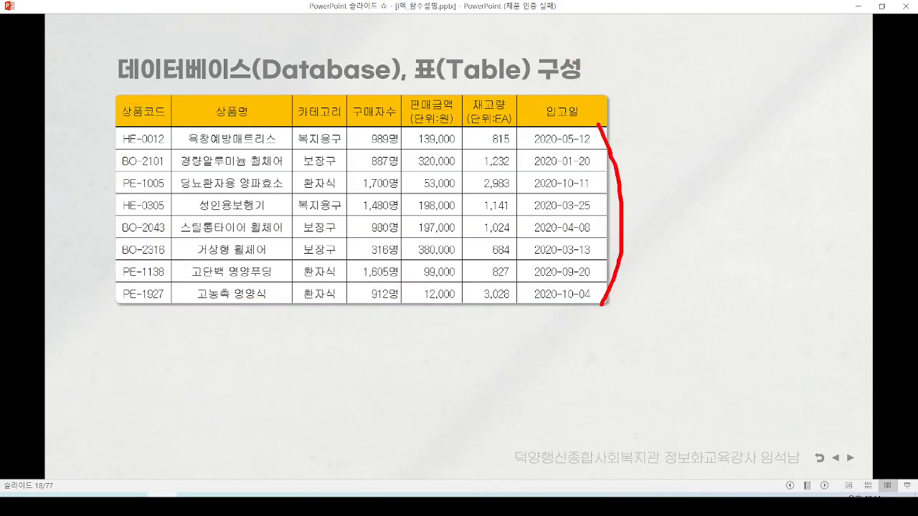